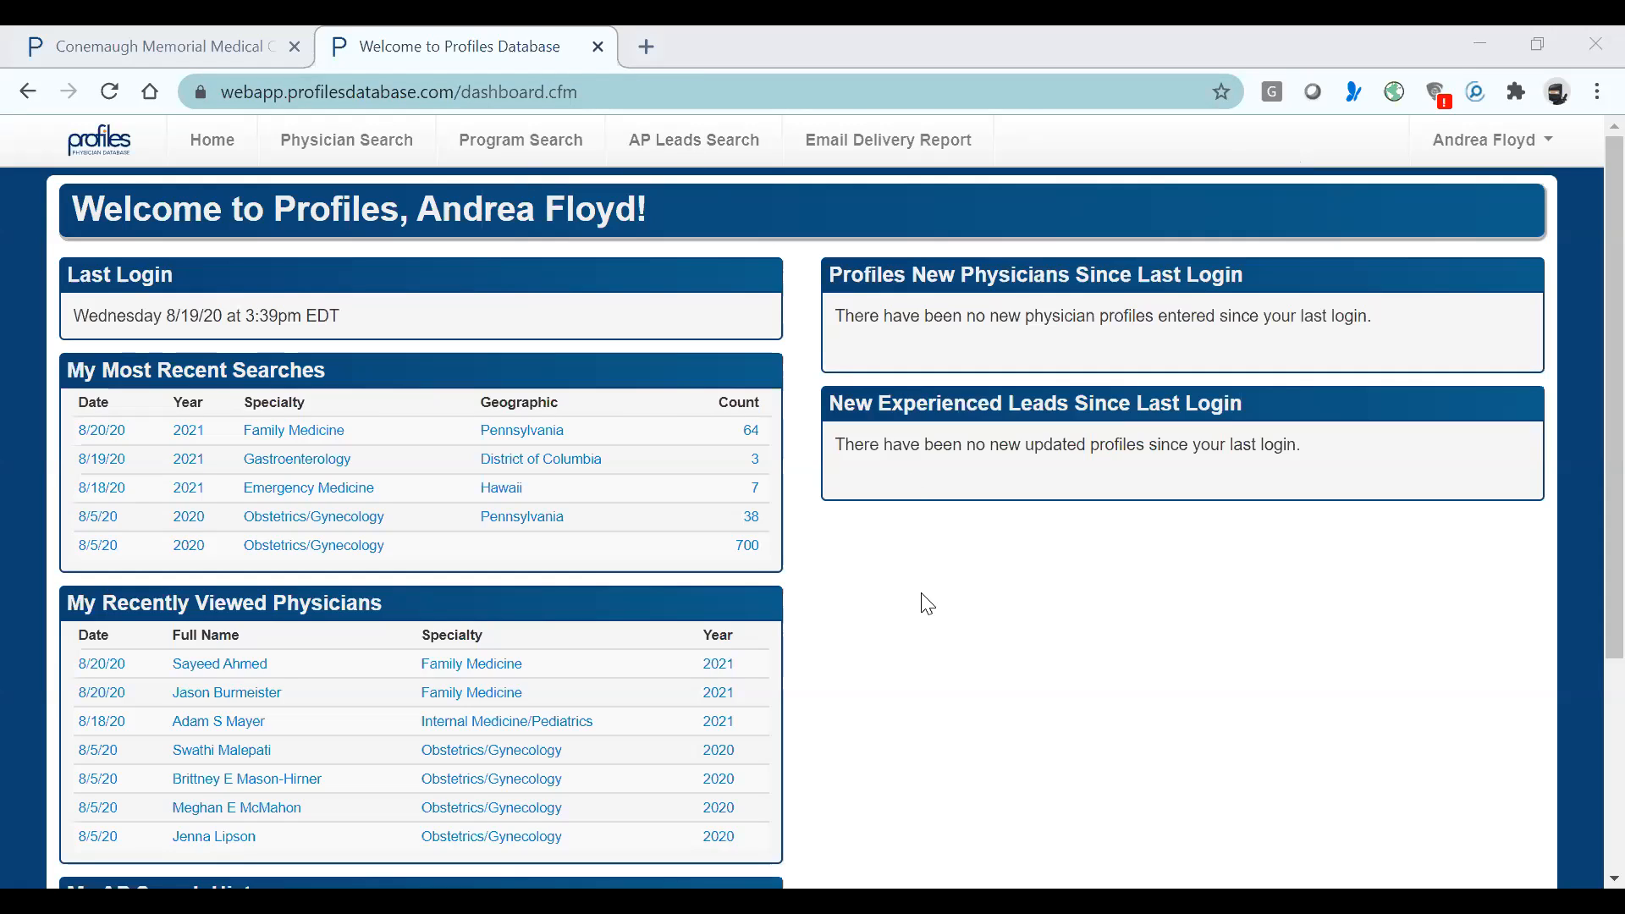
Step: Search the residency programs for graduation year 2021, Family Medicine, in California
left_click(513, 160)
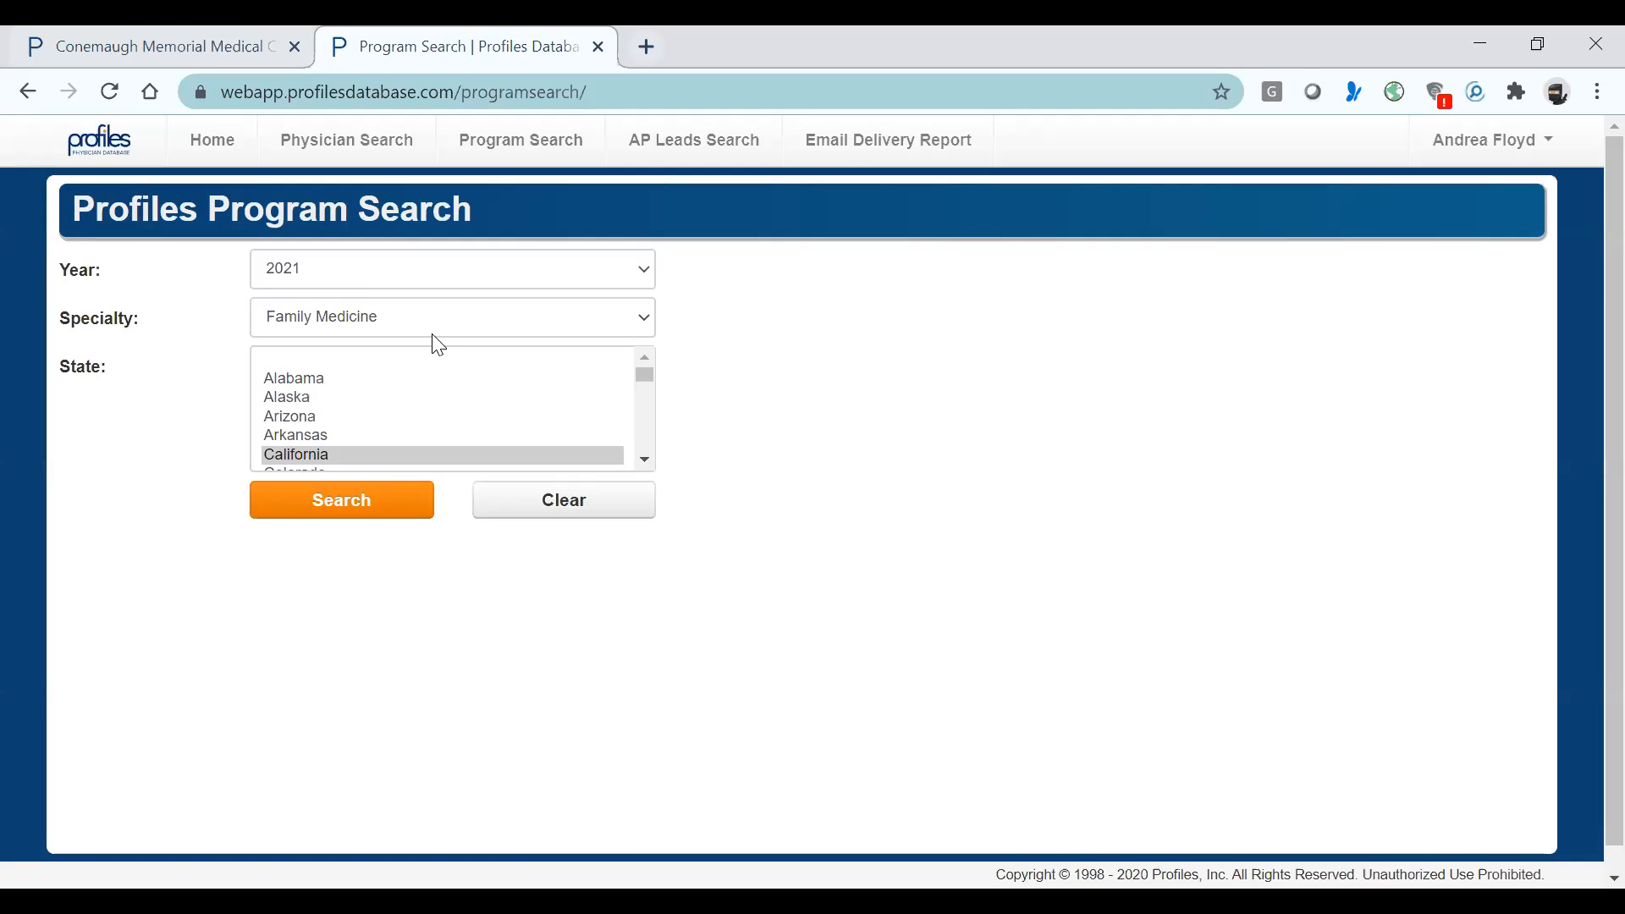
left_click(305, 454)
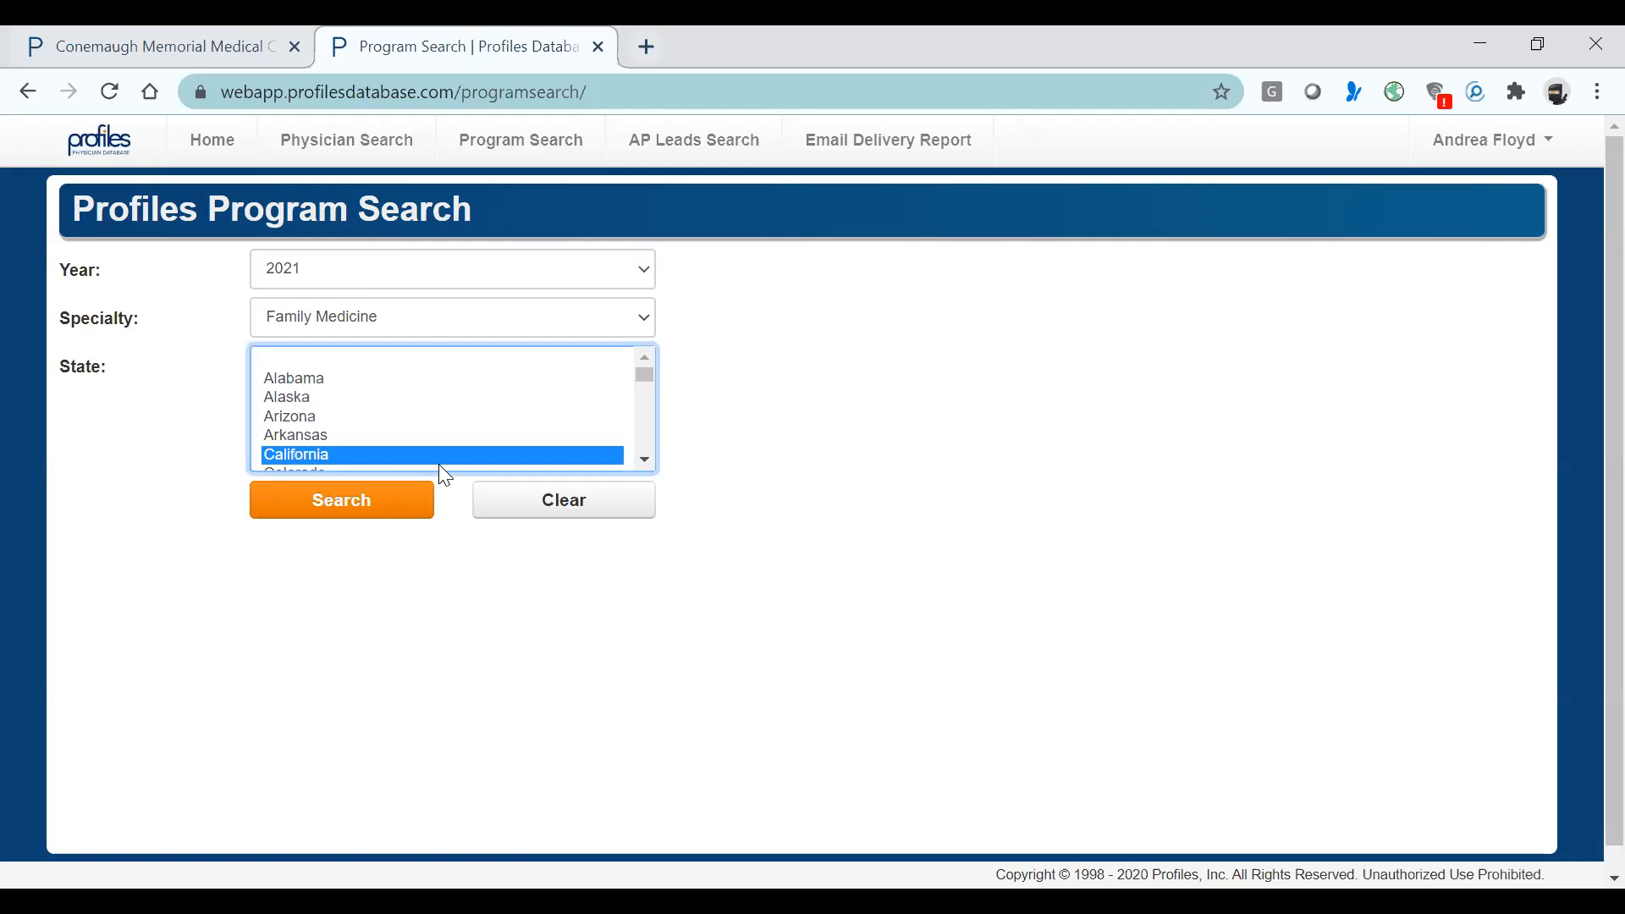
left_click(315, 513)
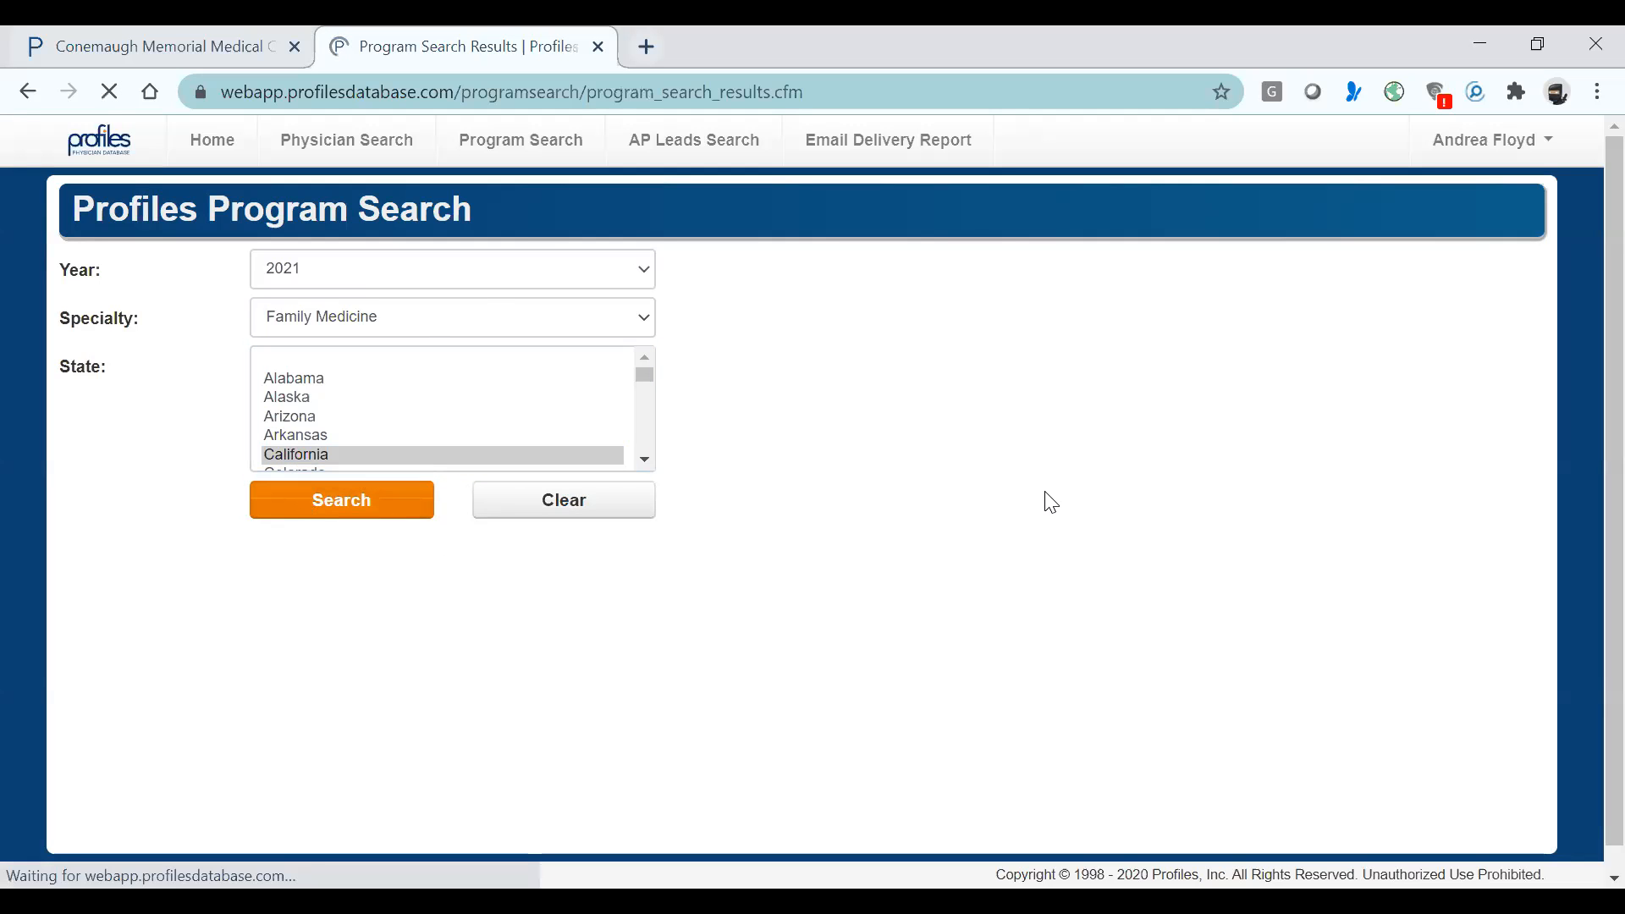
Step: Browse the program results, open the Arrowhead Regional Medical Center Program, and review its contact details and physician list
scroll(496, 457, "down", 1)
scroll(491, 352, "up", 1)
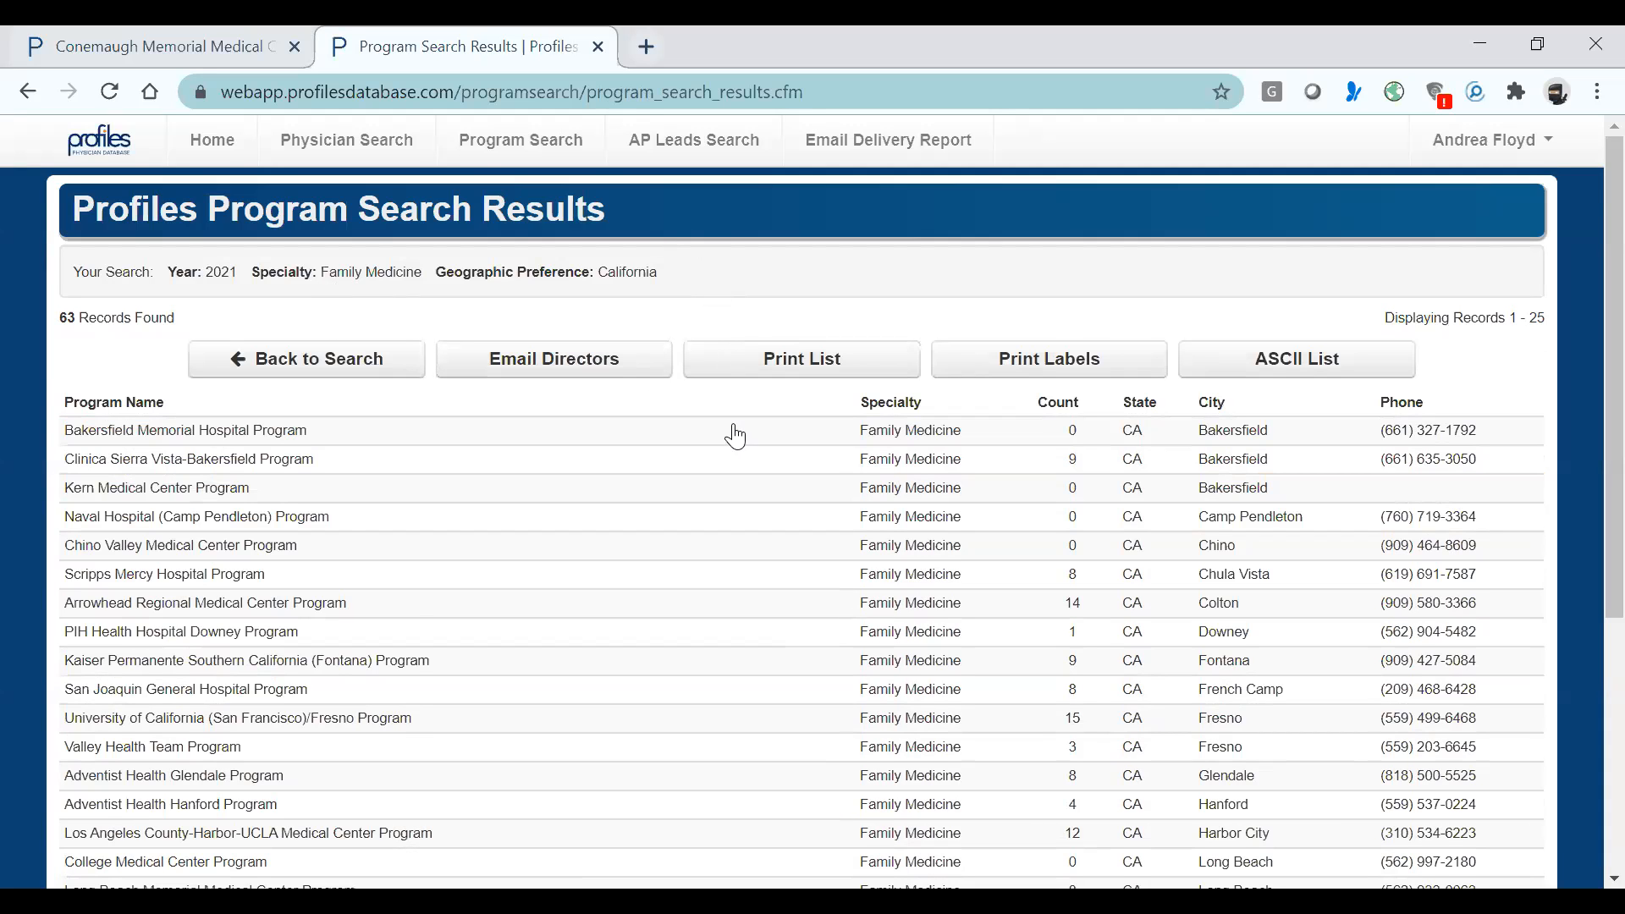
scroll(735, 437, "down", 5)
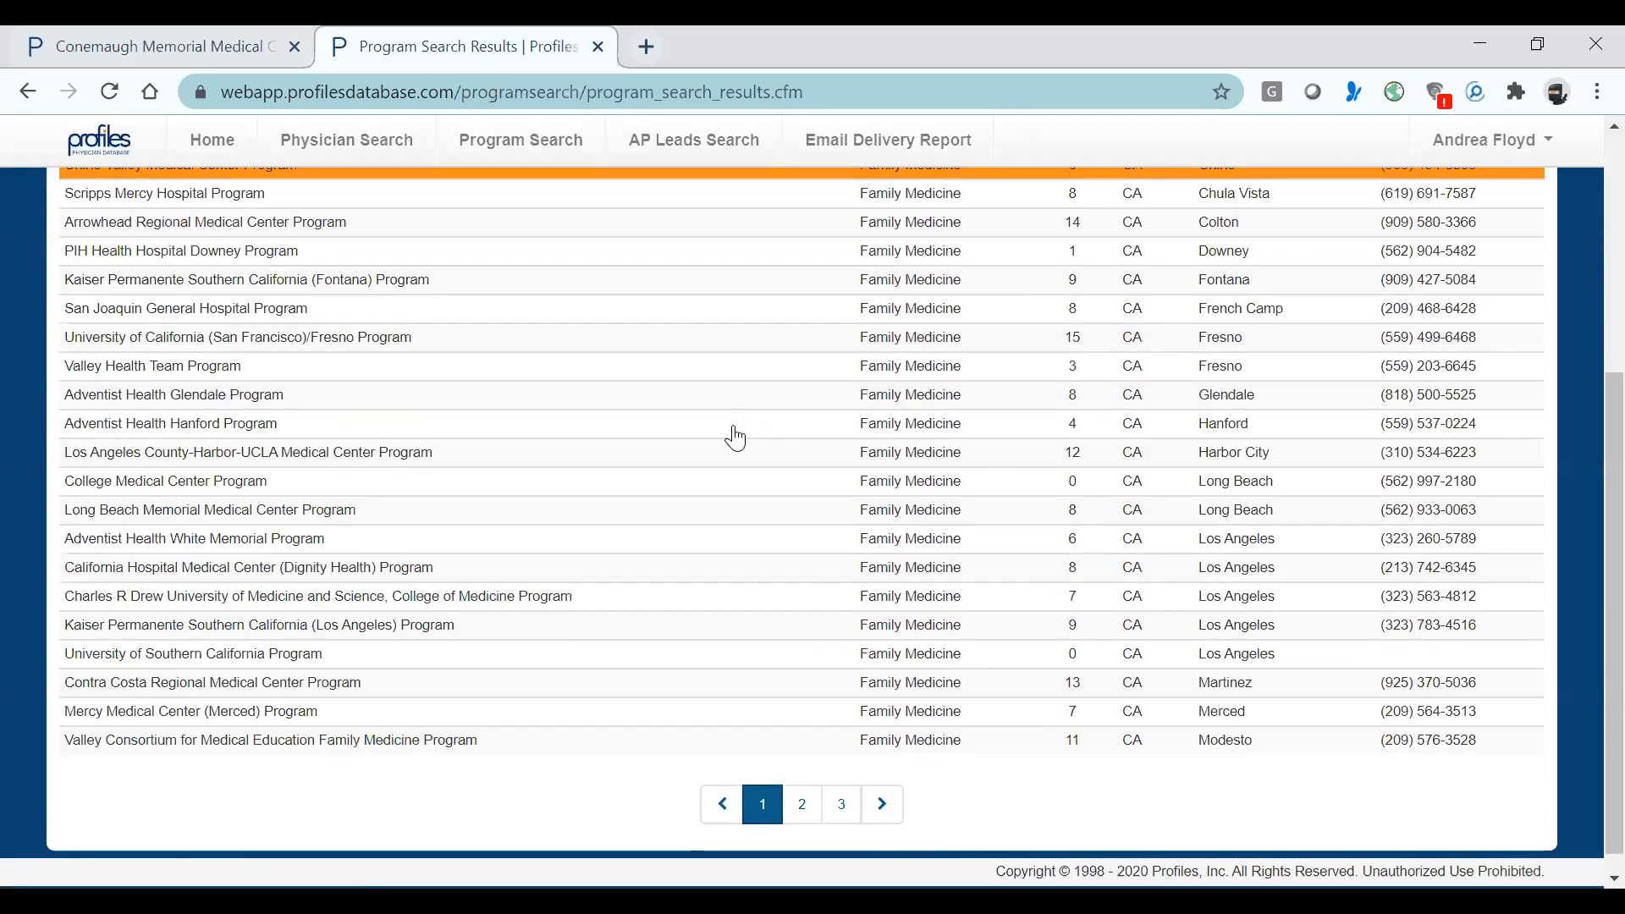
scroll(736, 436, "up", 3)
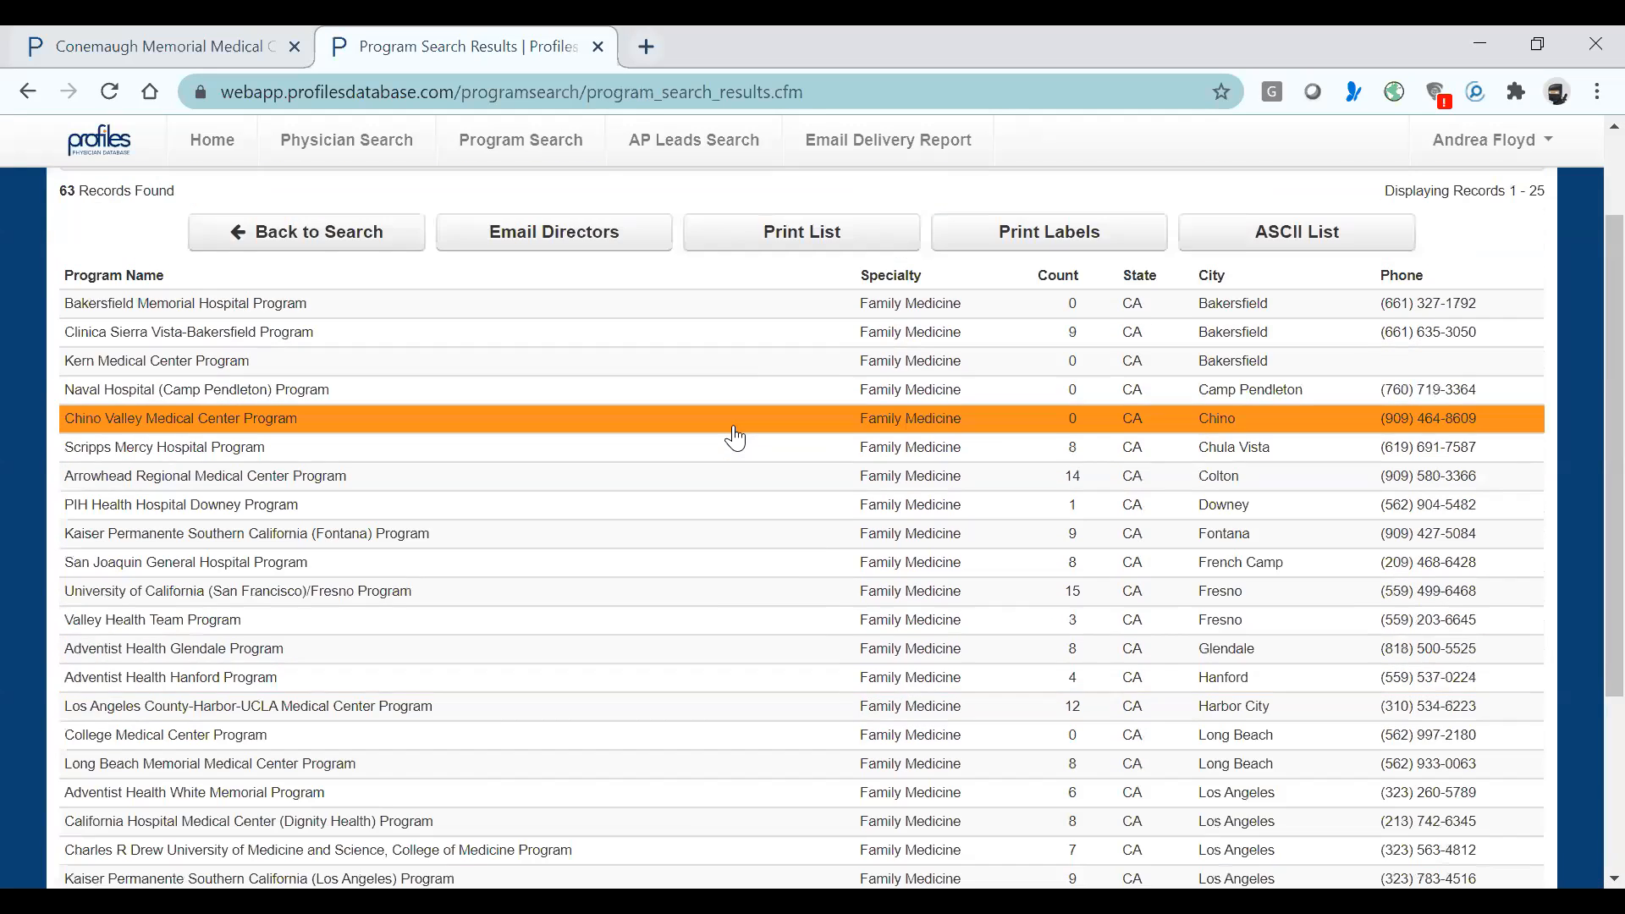
left_click(284, 489)
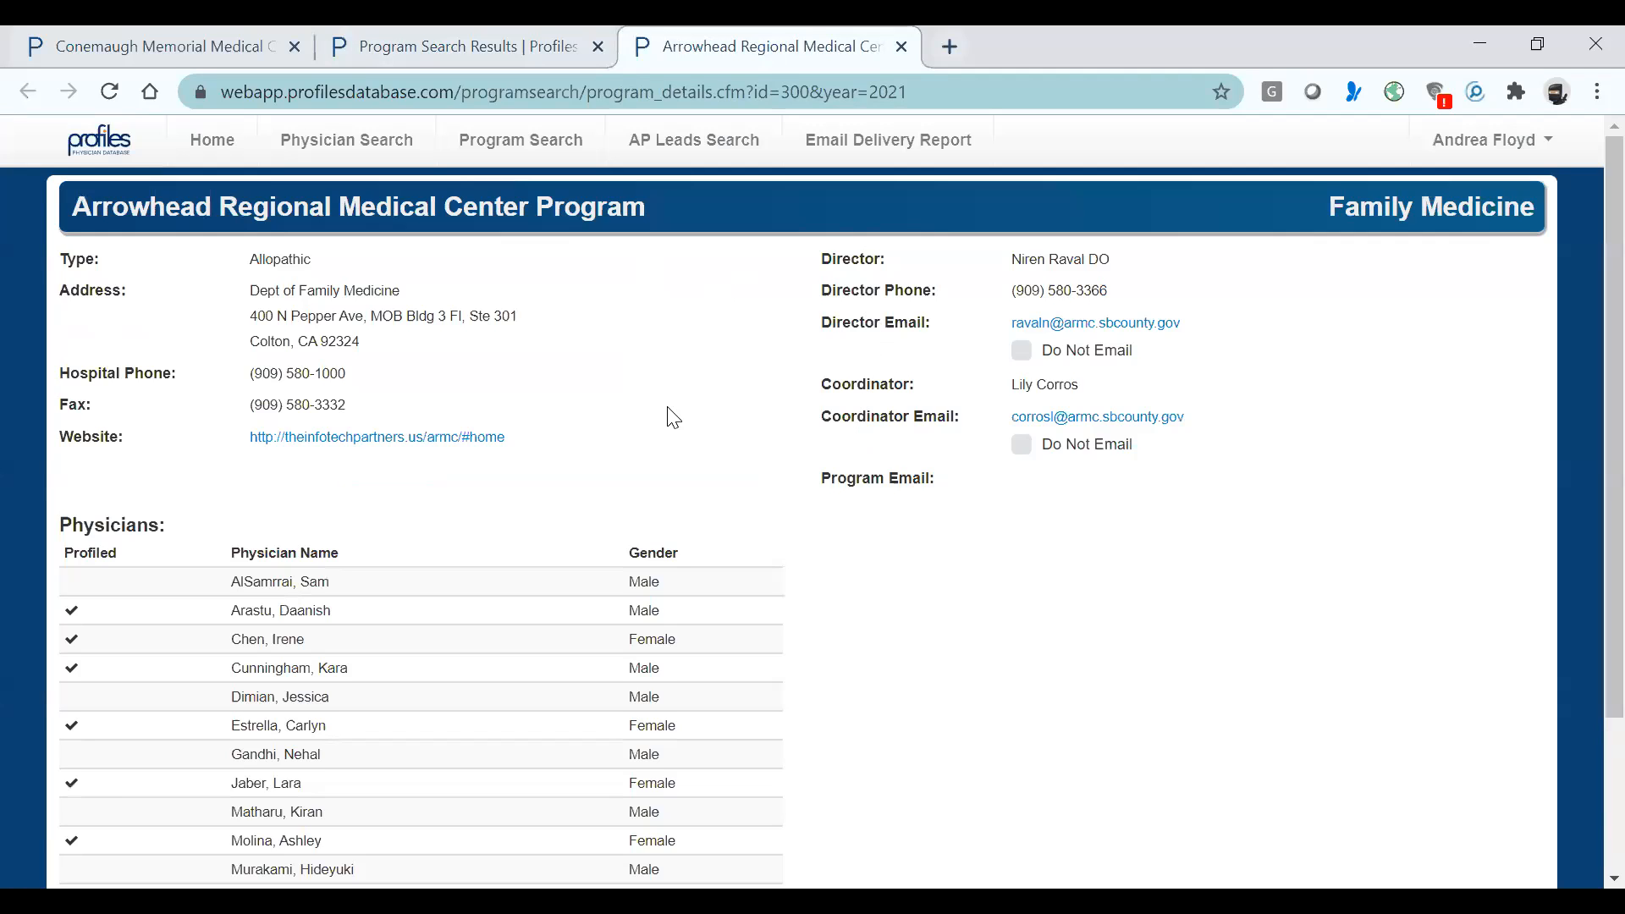
scroll(673, 418, "down", 1)
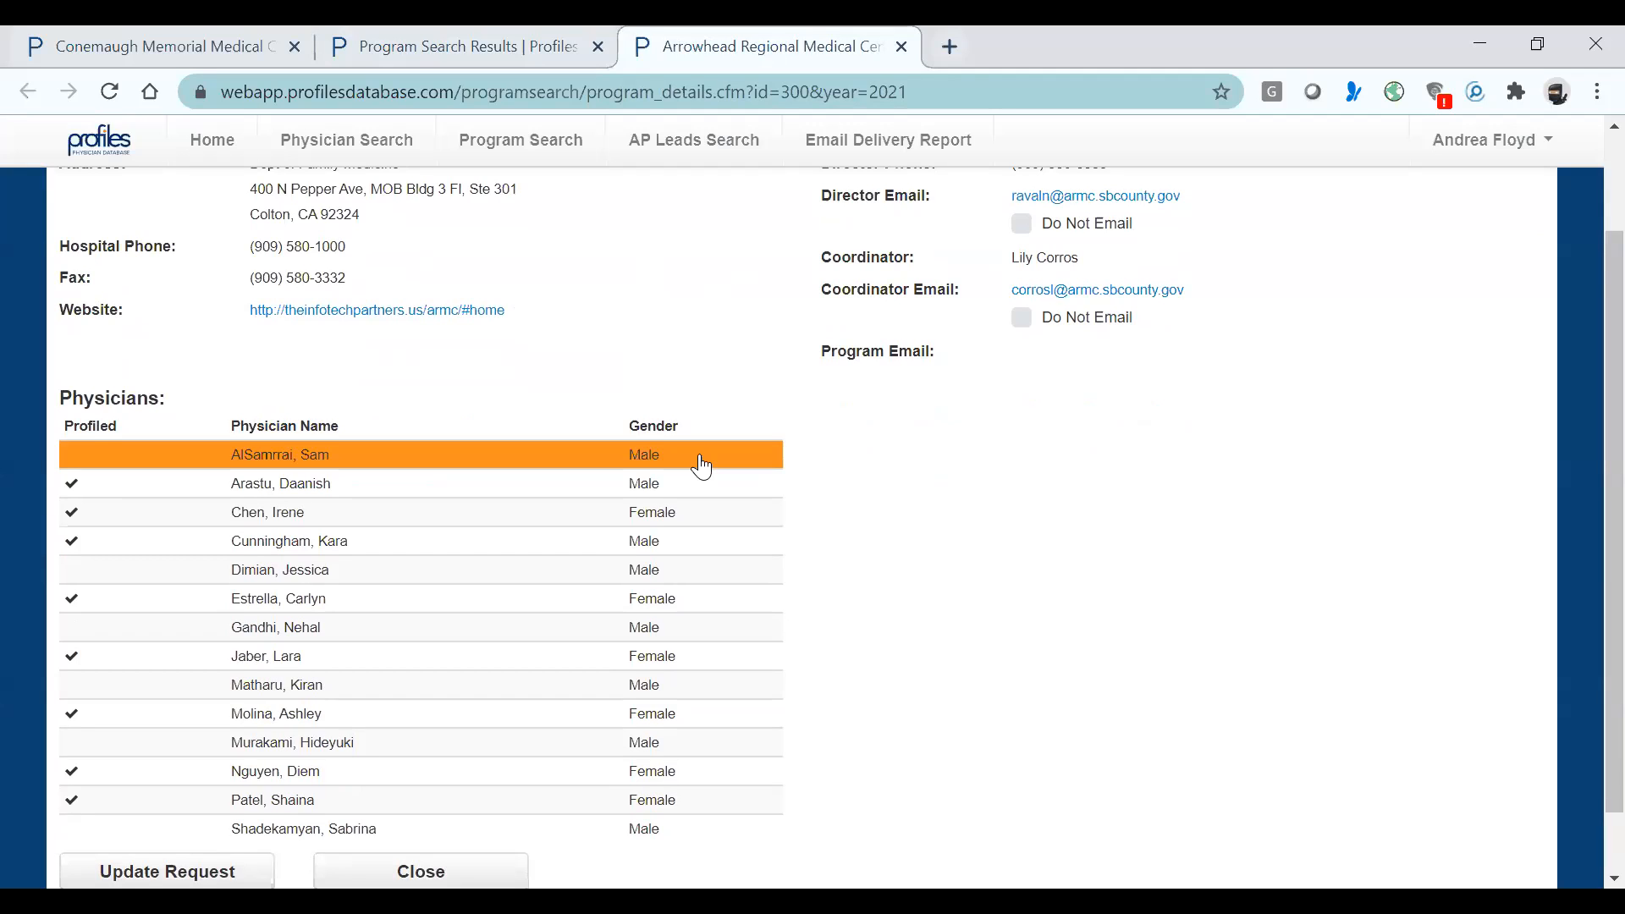
scroll(702, 467, "down", 1)
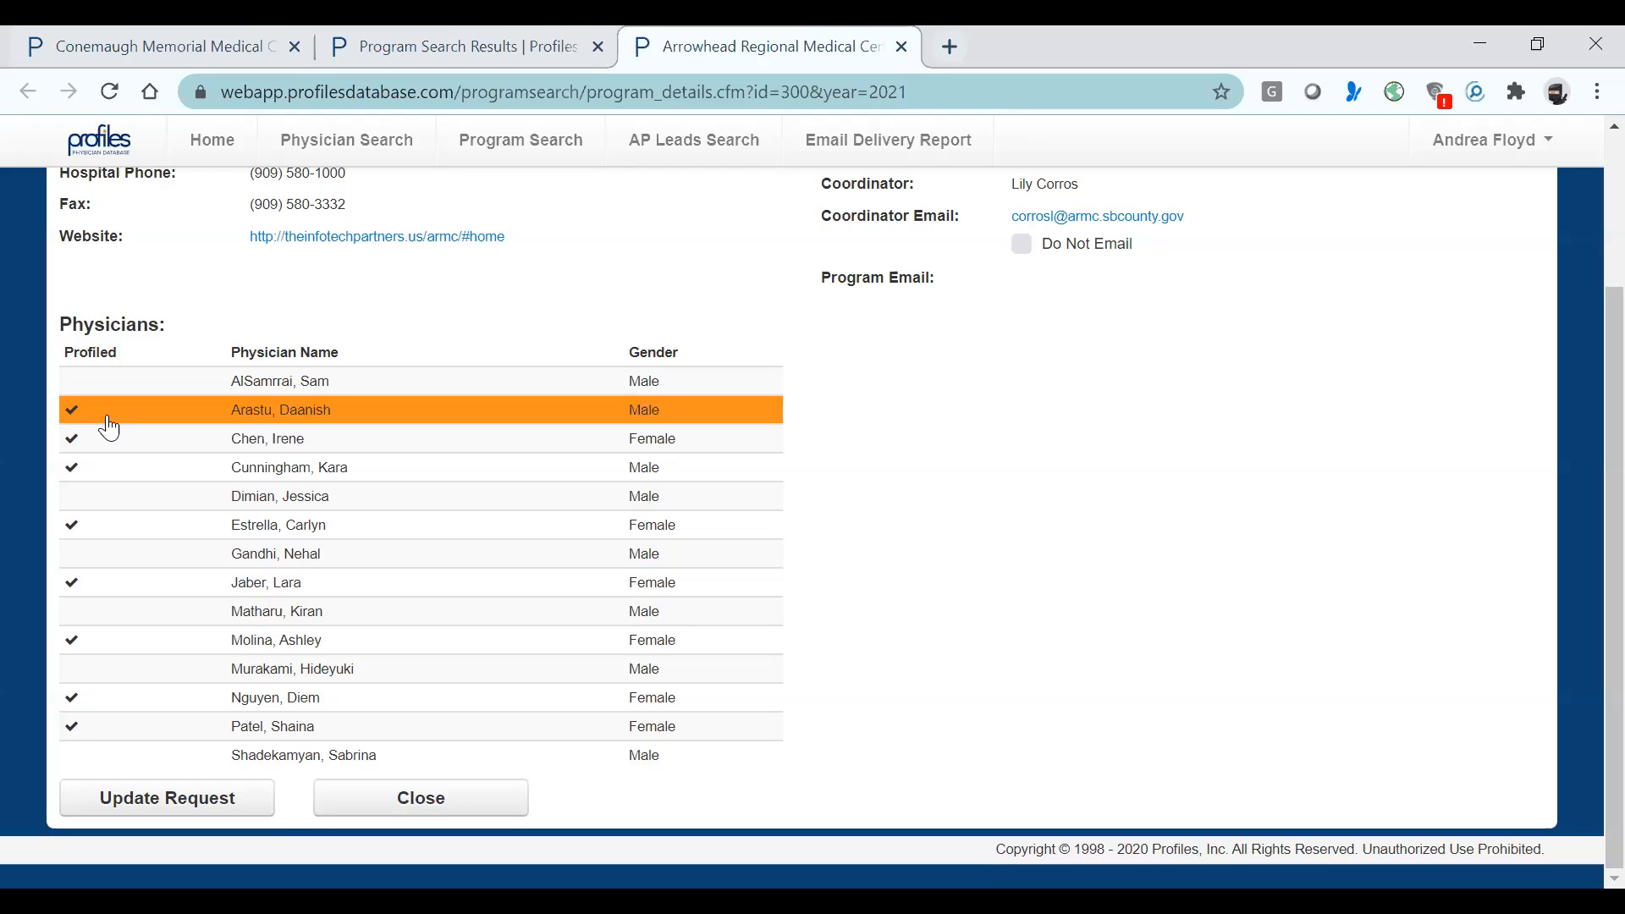
Step: Open the first profiled physician in the list and follow the residency link in that profile to review the program's details
left_click(288, 419)
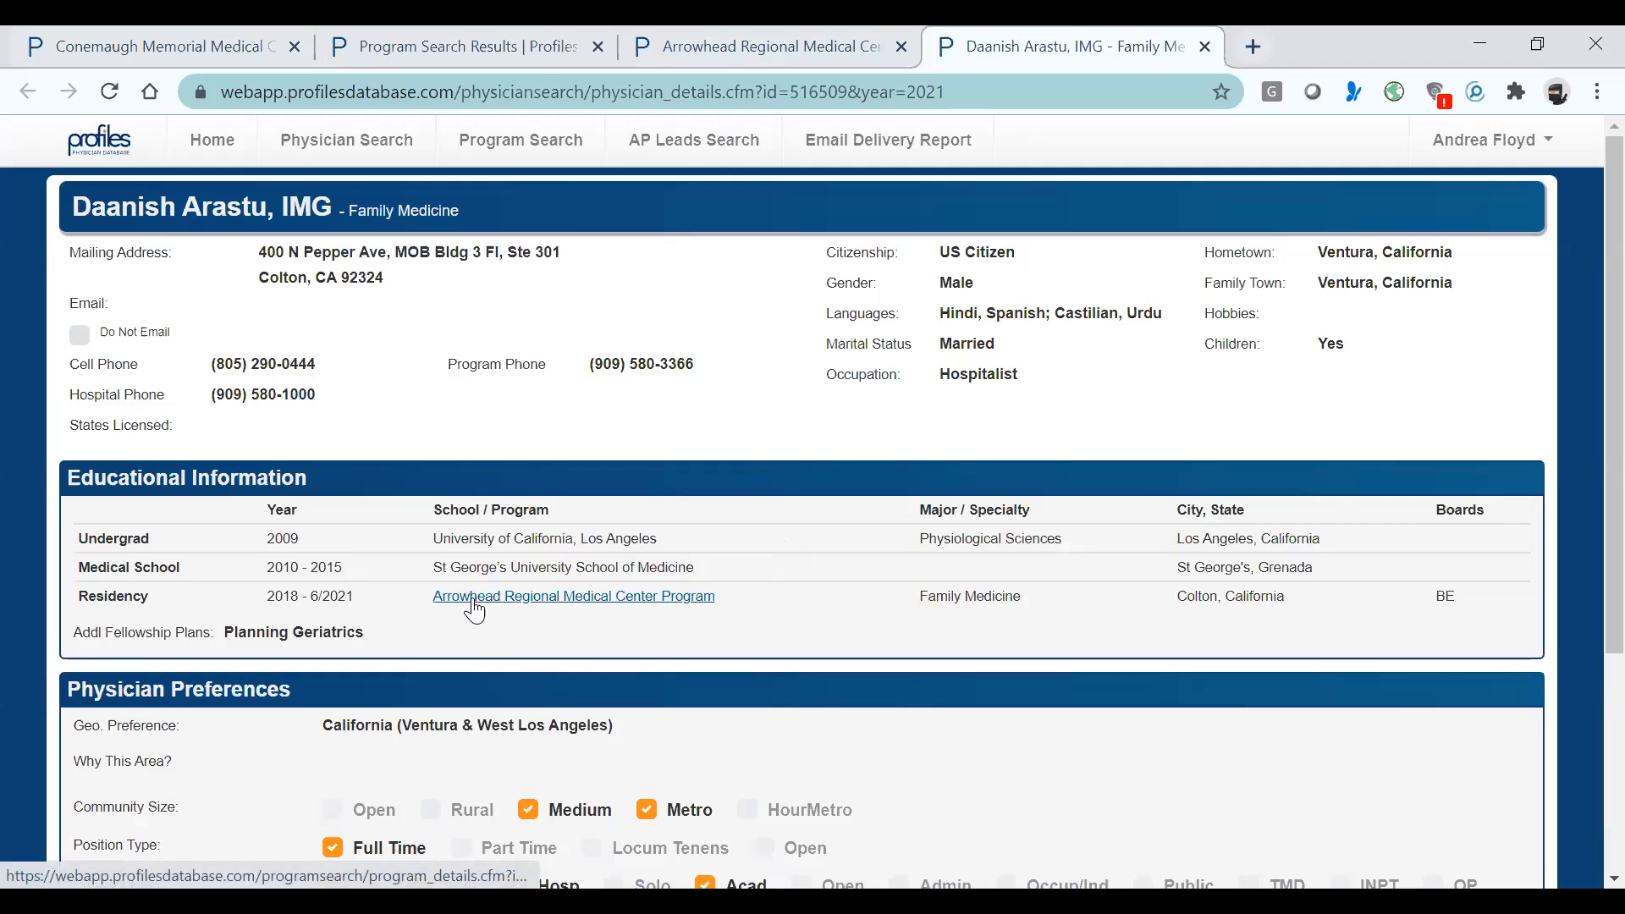
left_click(520, 612)
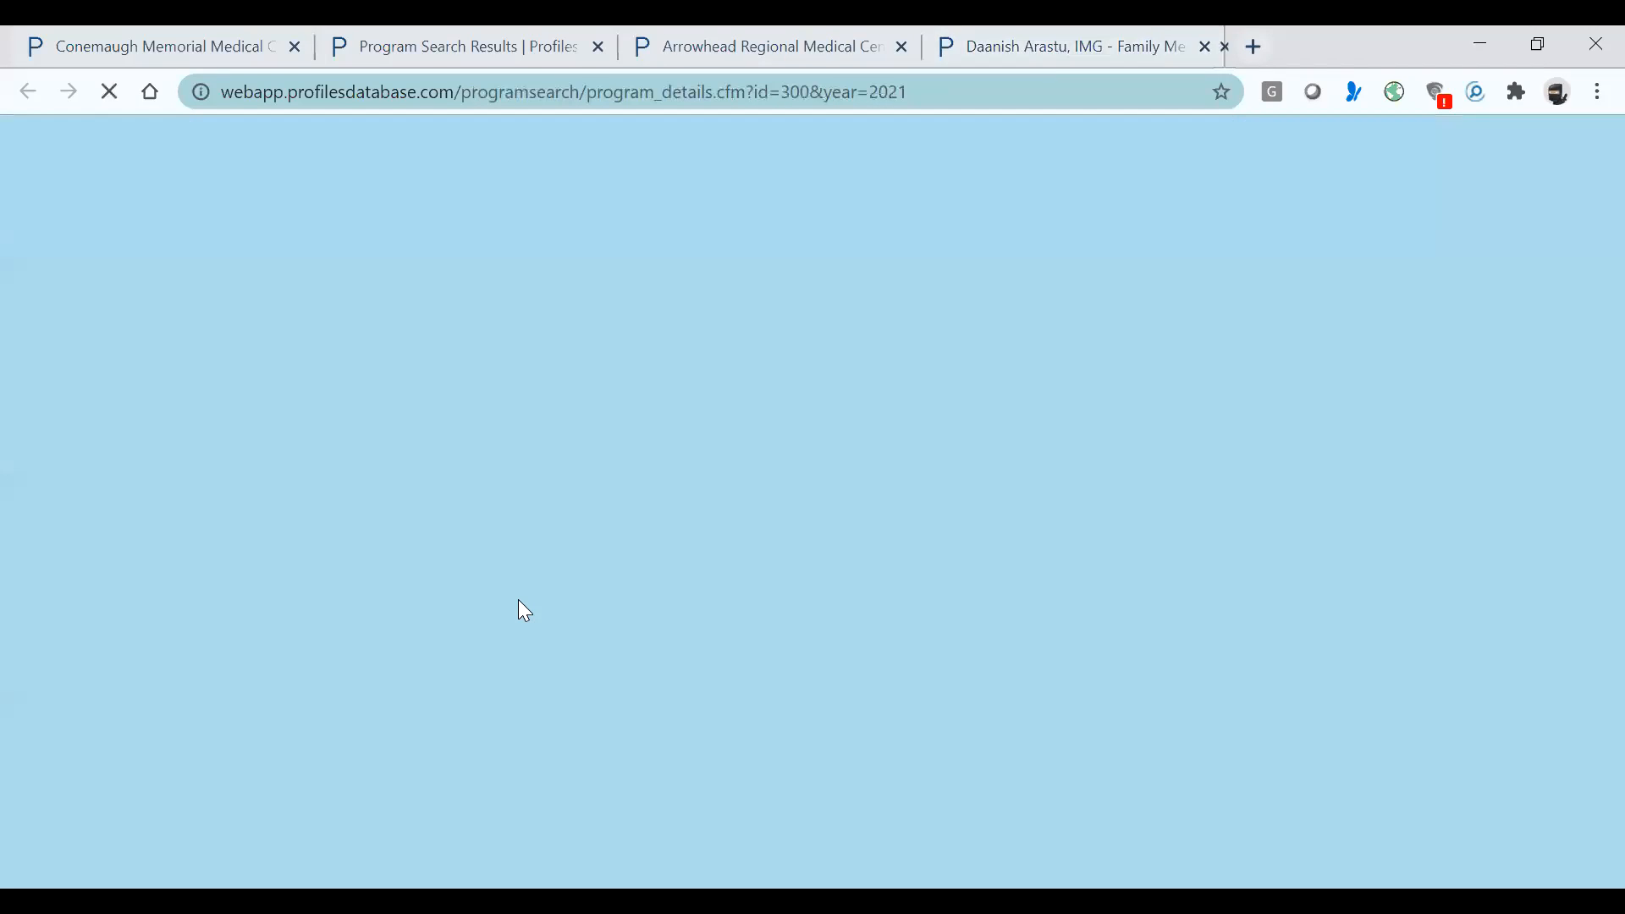
scroll(733, 476, "down", 2)
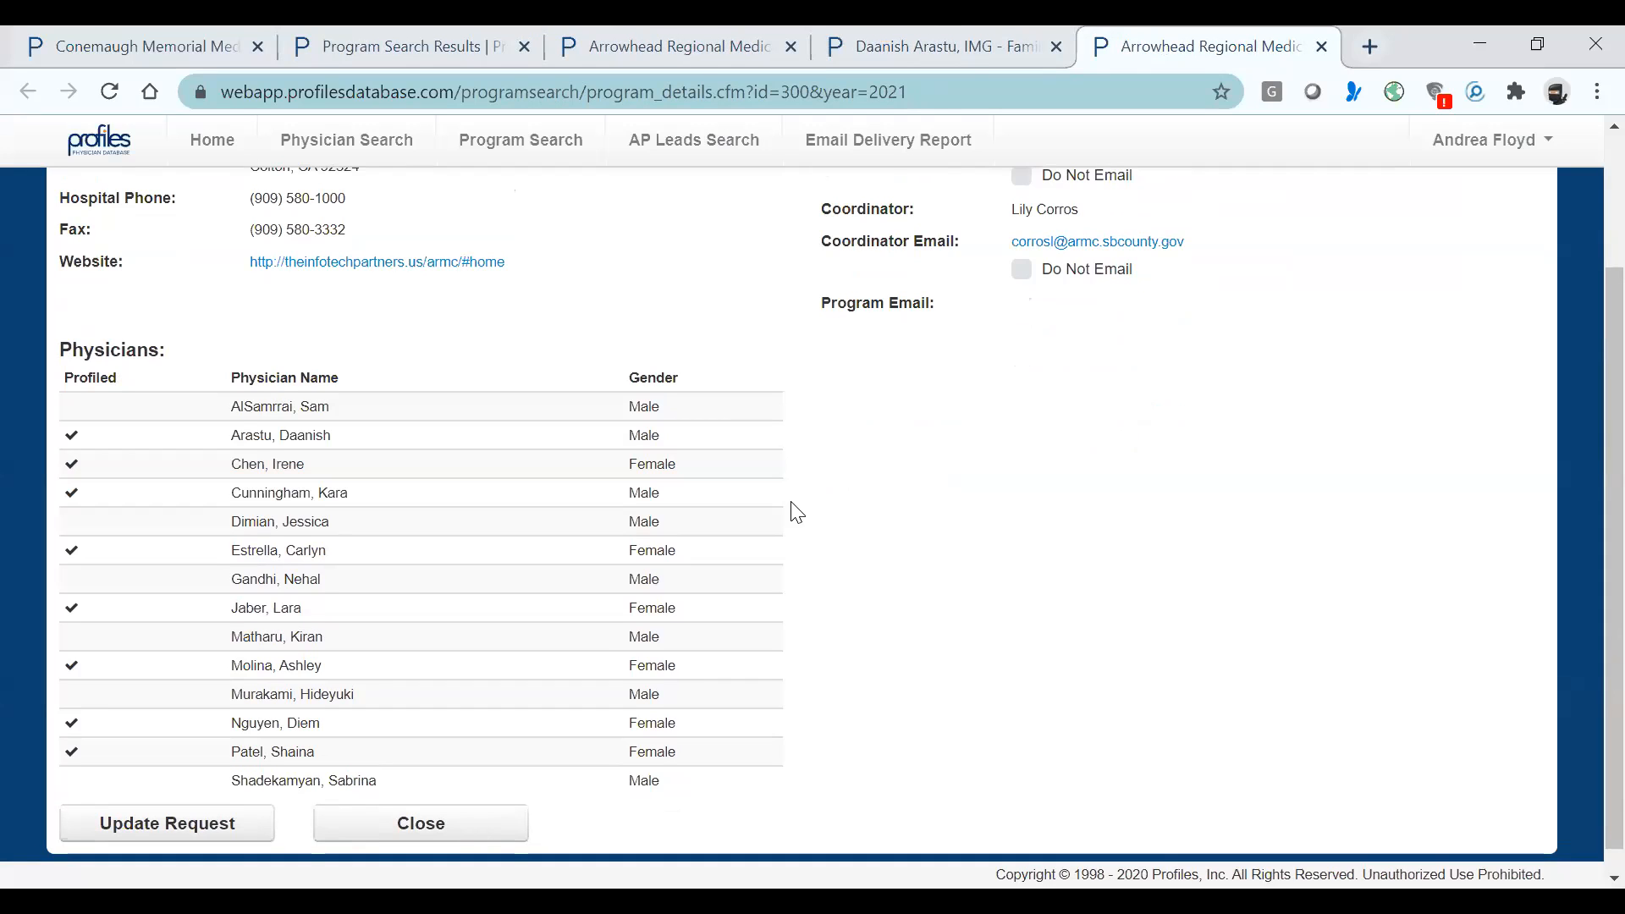
scroll(797, 512, "up", 2)
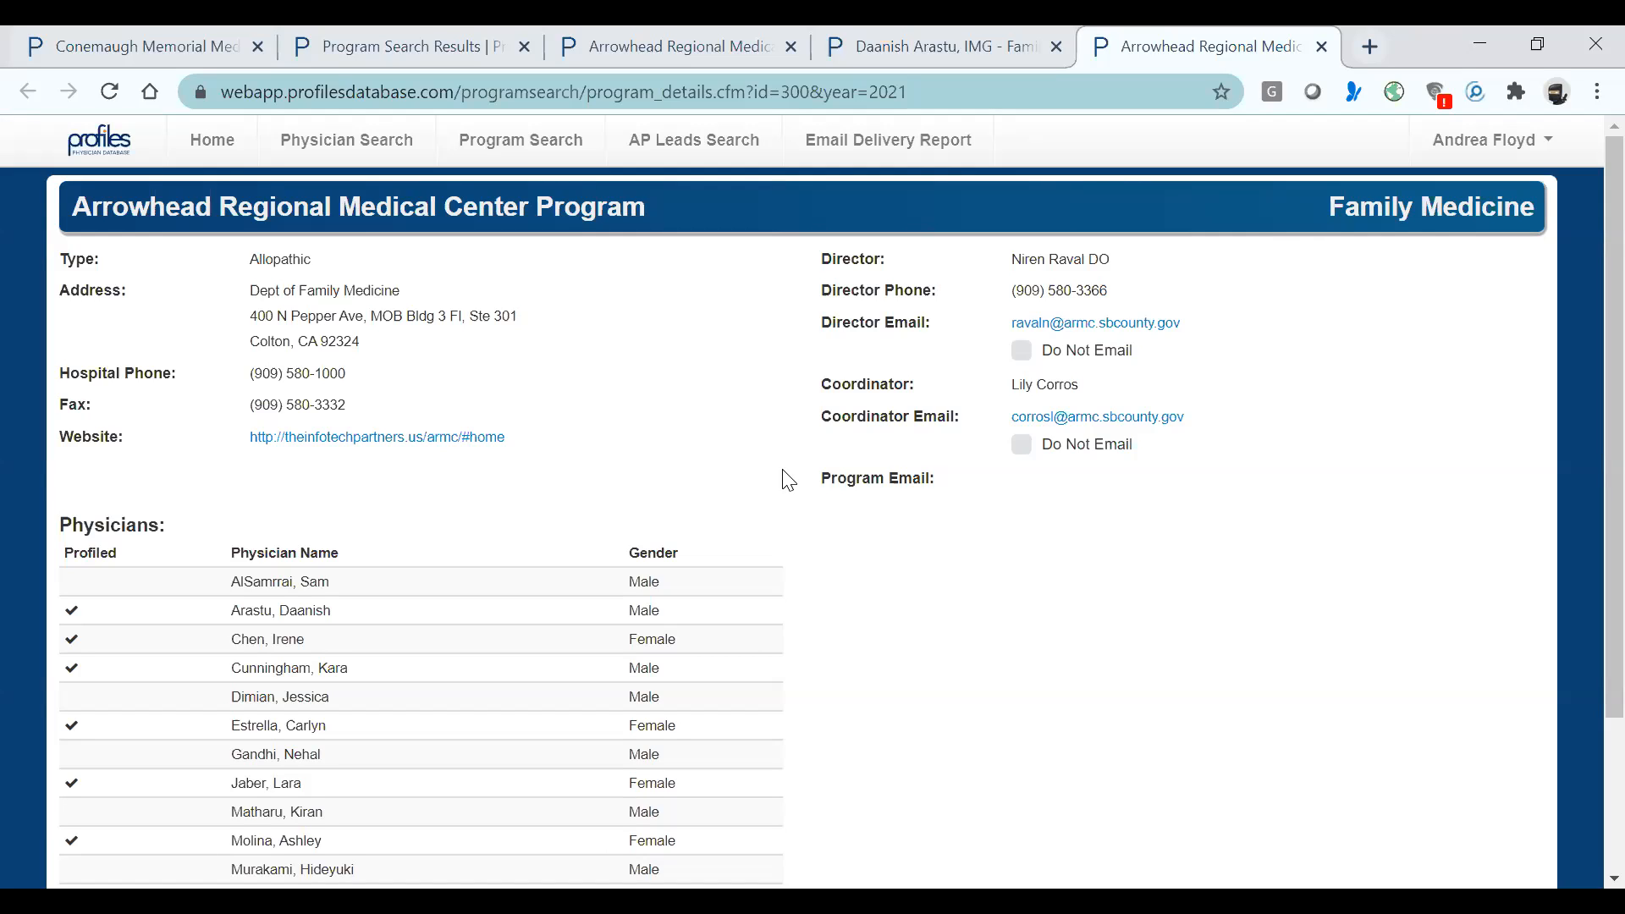
Step: Review the physician search criteria and run the search for 2021 Family Medicine, Pennsylvania, Profiled Only, H-1B Include and J-1 None
left_click(372, 150)
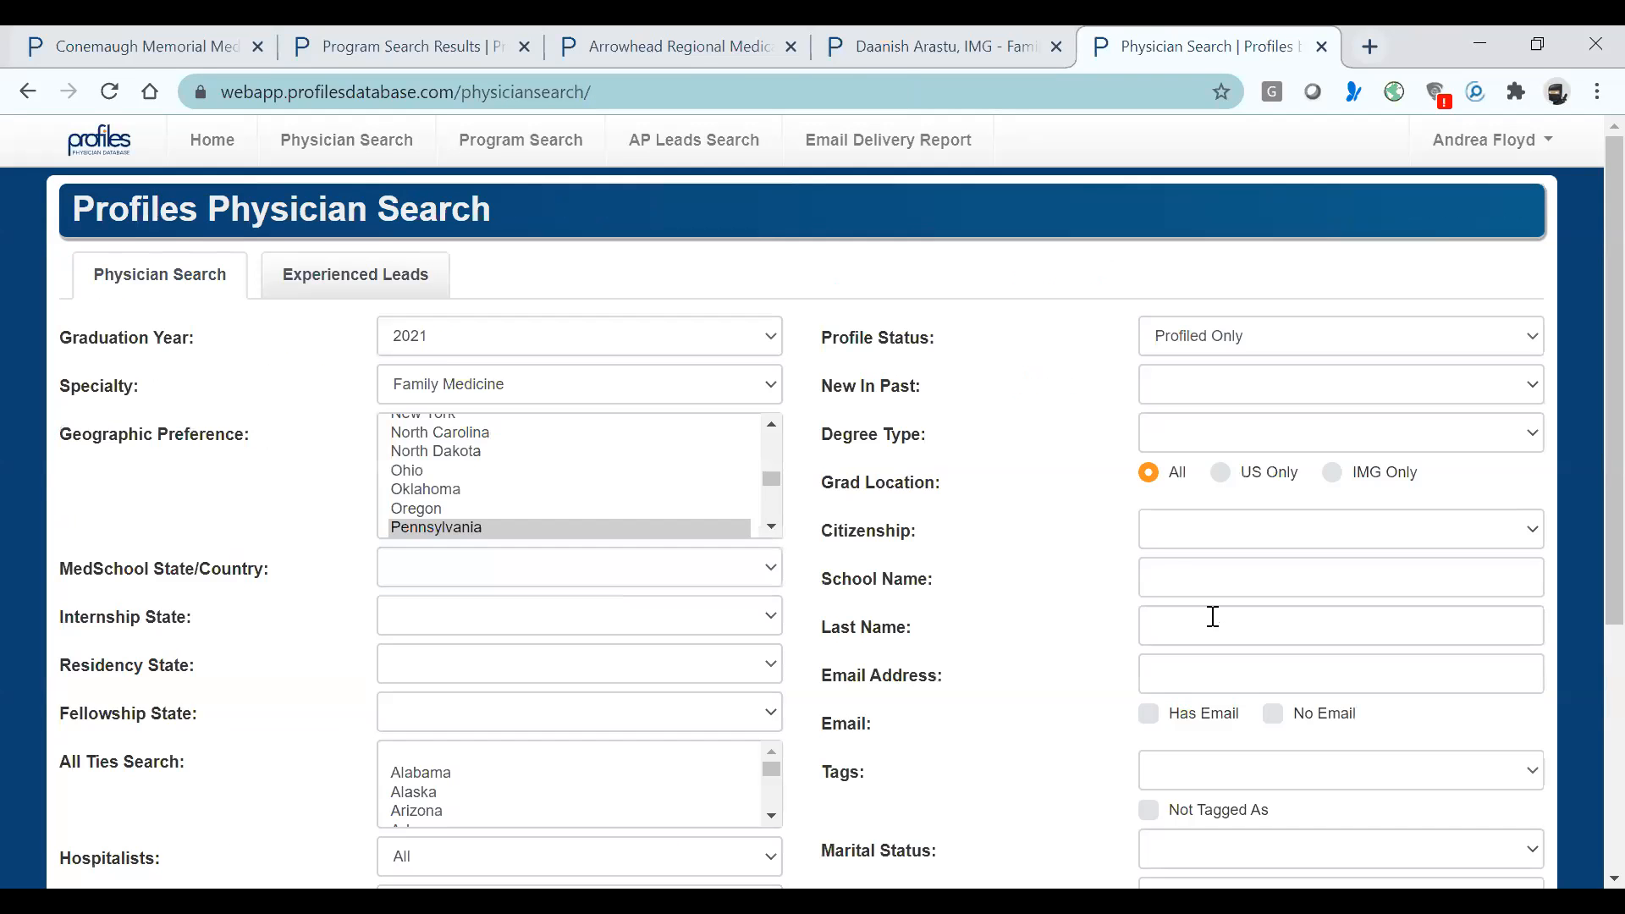
scroll(1038, 521, "down", 2)
scroll(1038, 521, "down", 2)
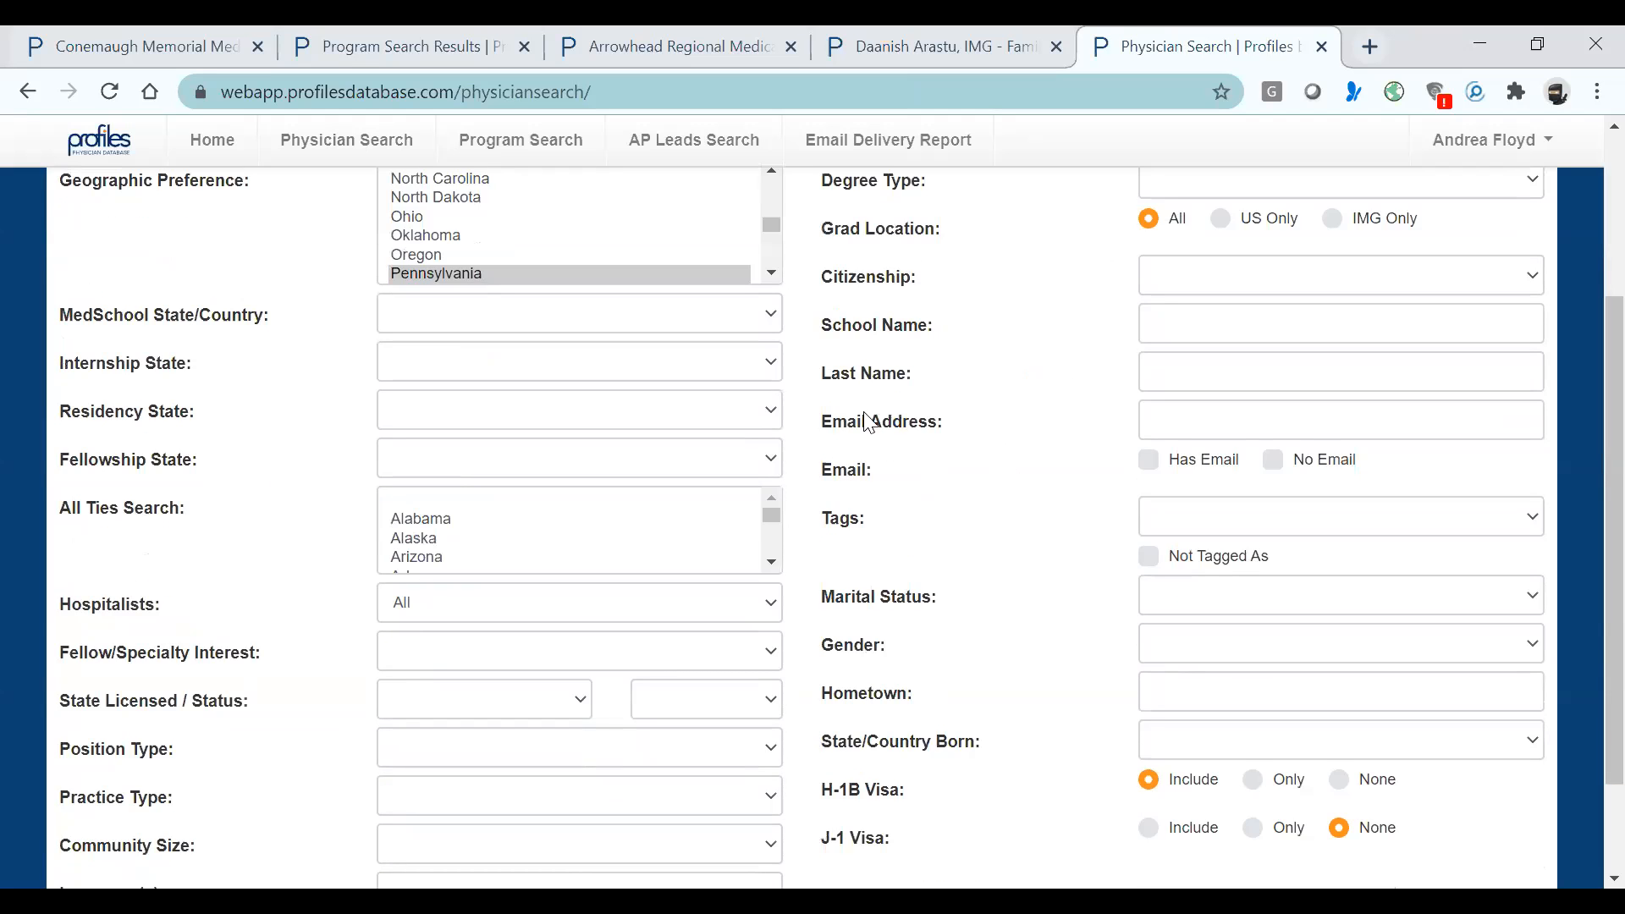
scroll(864, 421, "down", 2)
scroll(868, 428, "up", 3)
scroll(870, 432, "up", 2)
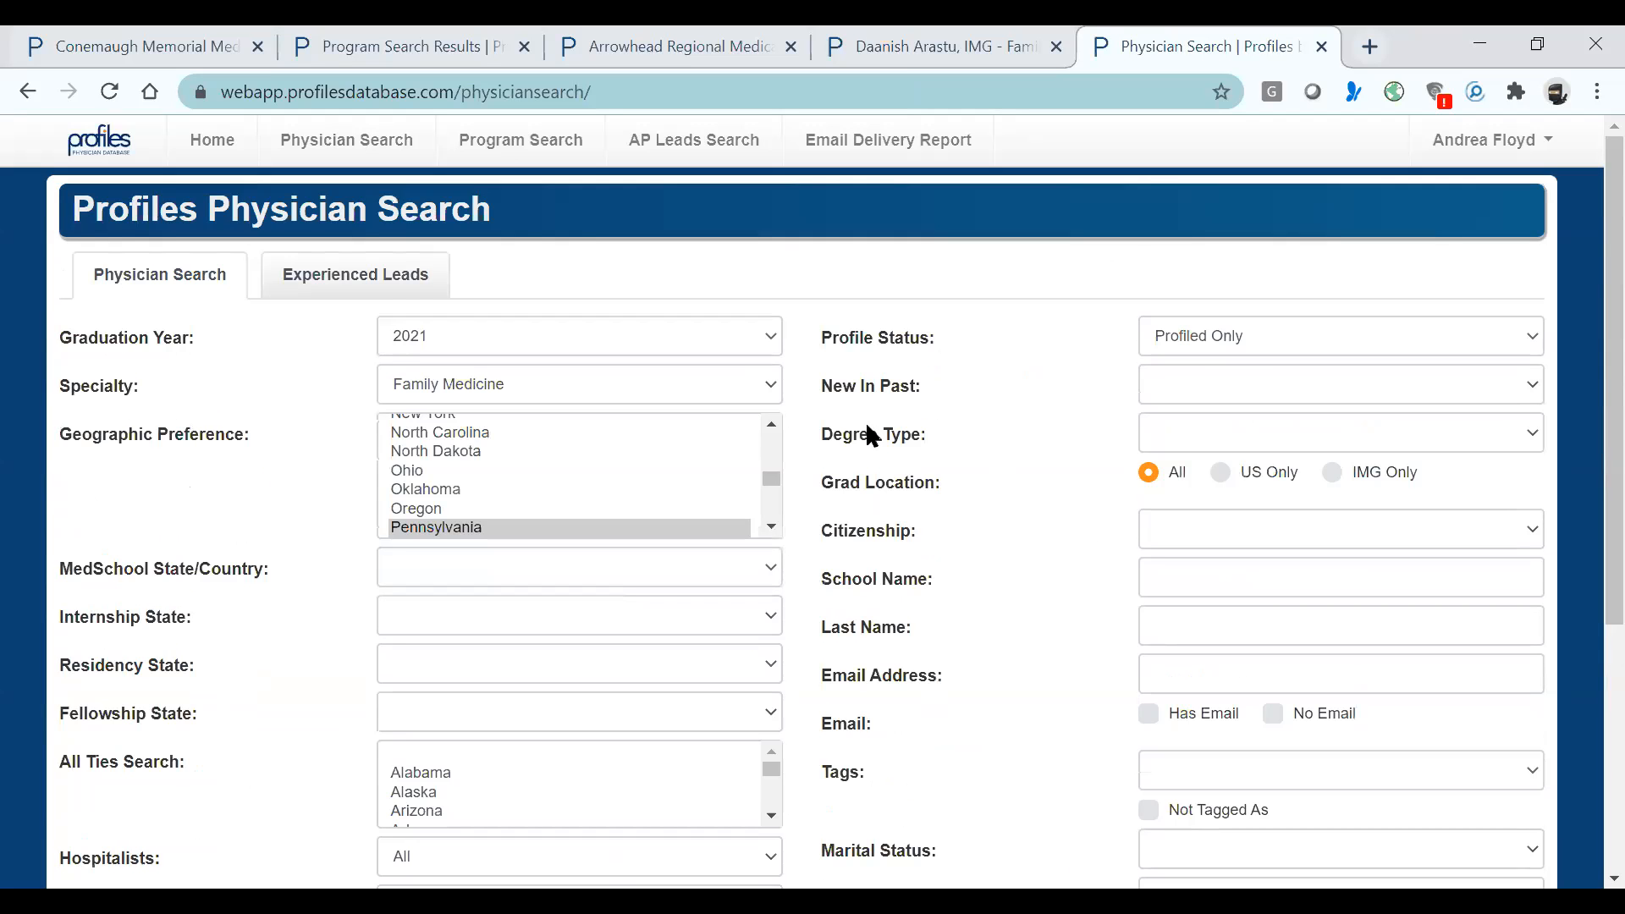
scroll(872, 436, "down", 5)
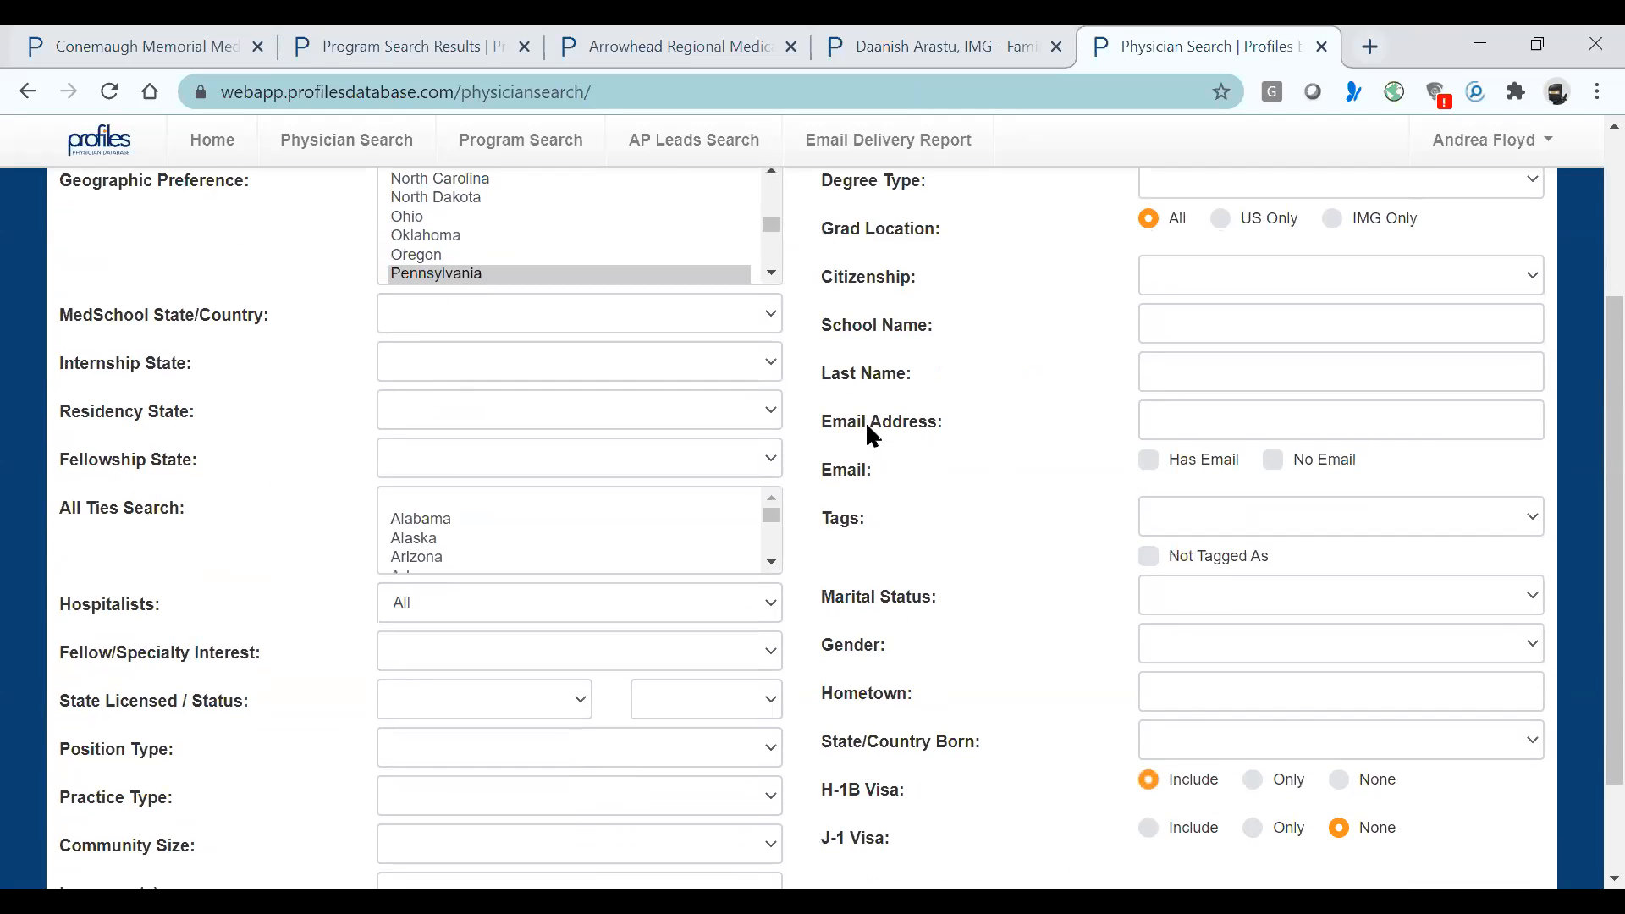
left_click(1156, 806)
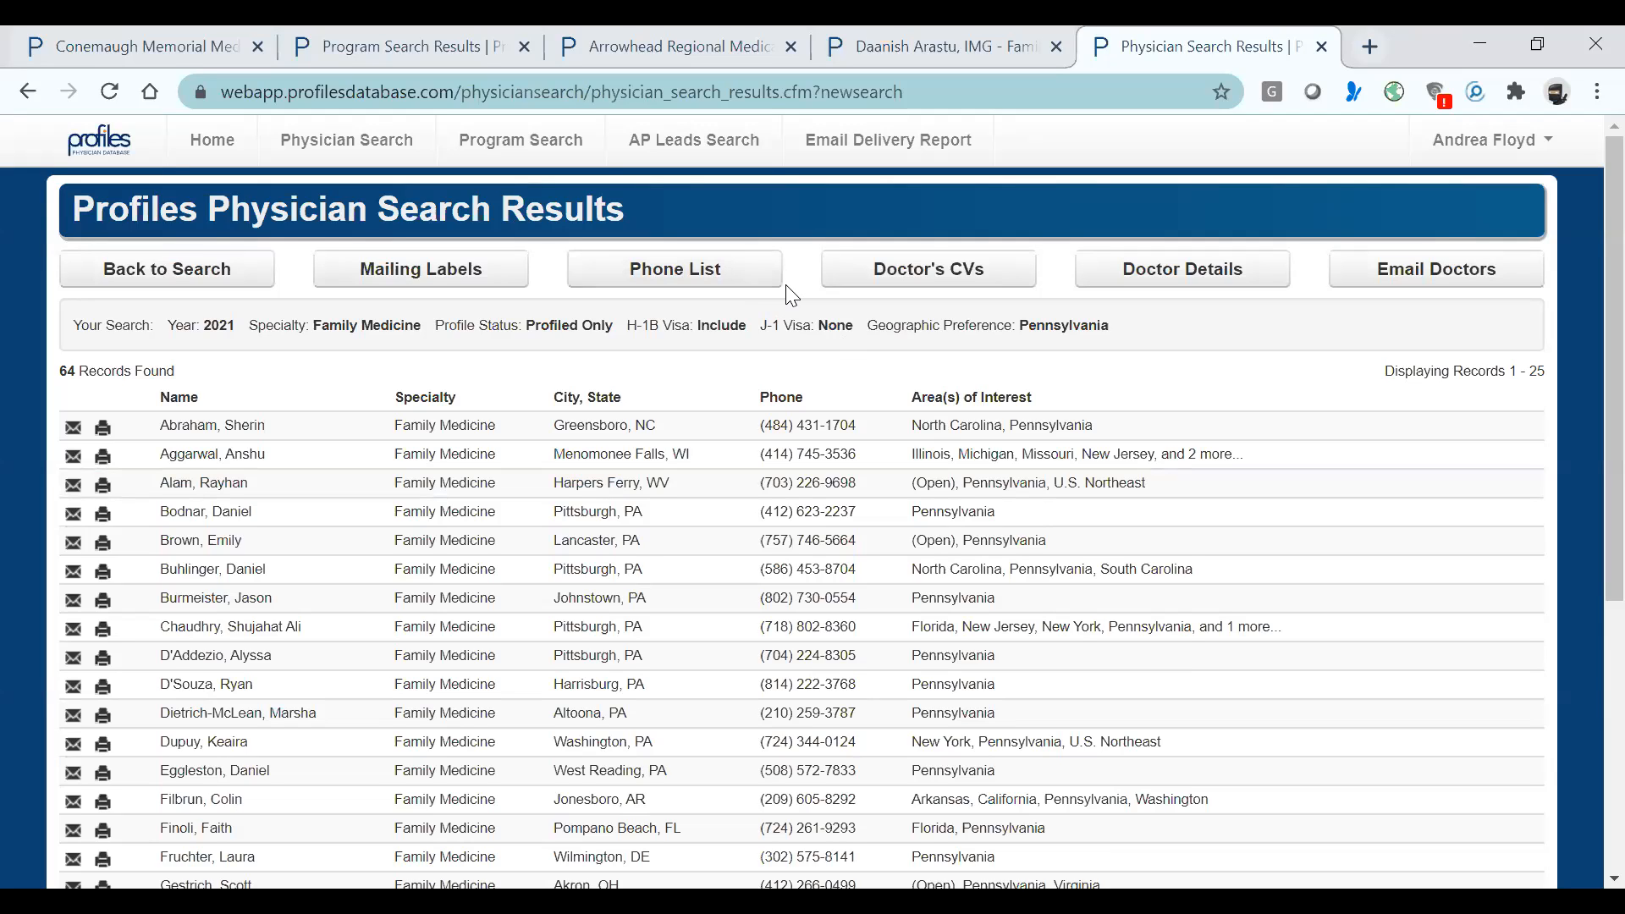
Step: Request the phone list of the found physicians as an Excel download
left_click(712, 290)
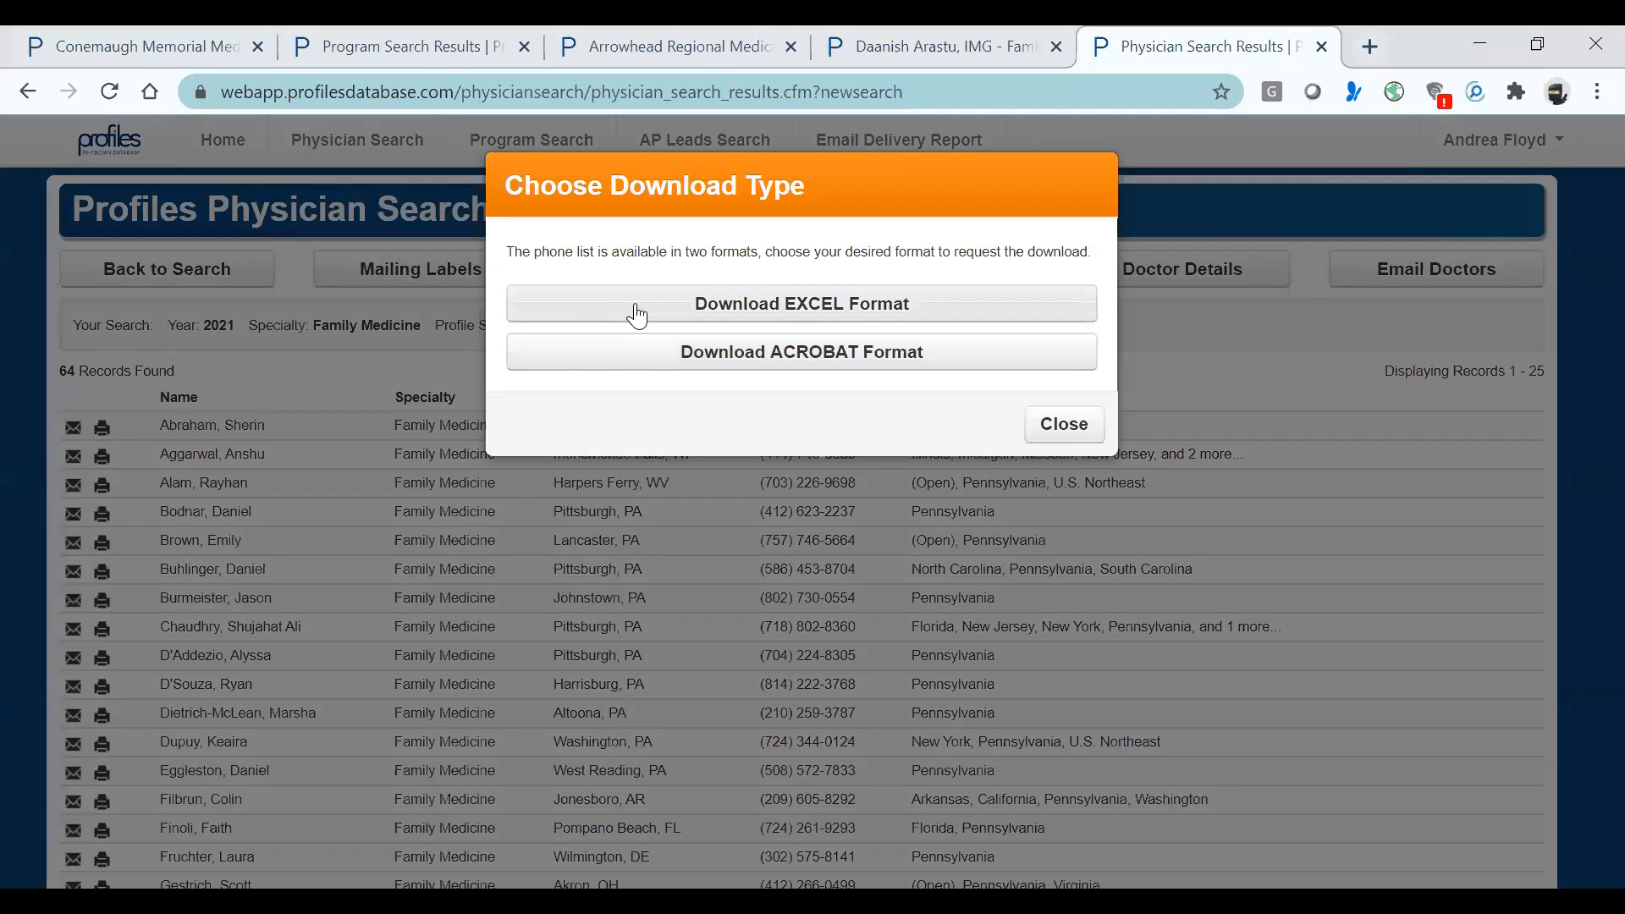
left_click(637, 316)
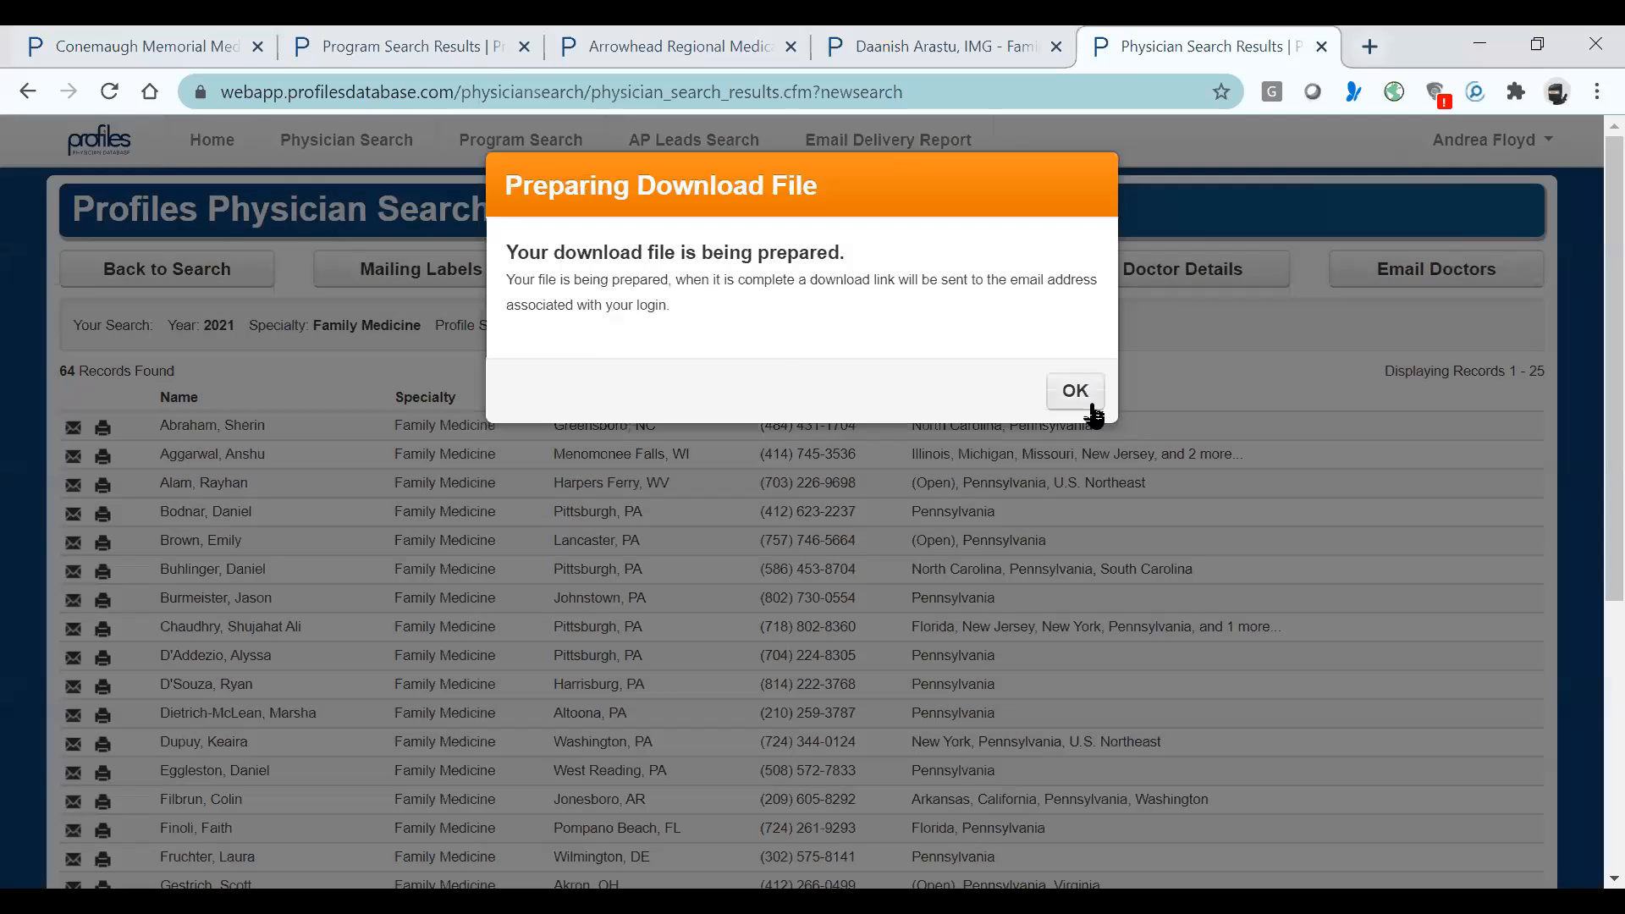
left_click(1090, 405)
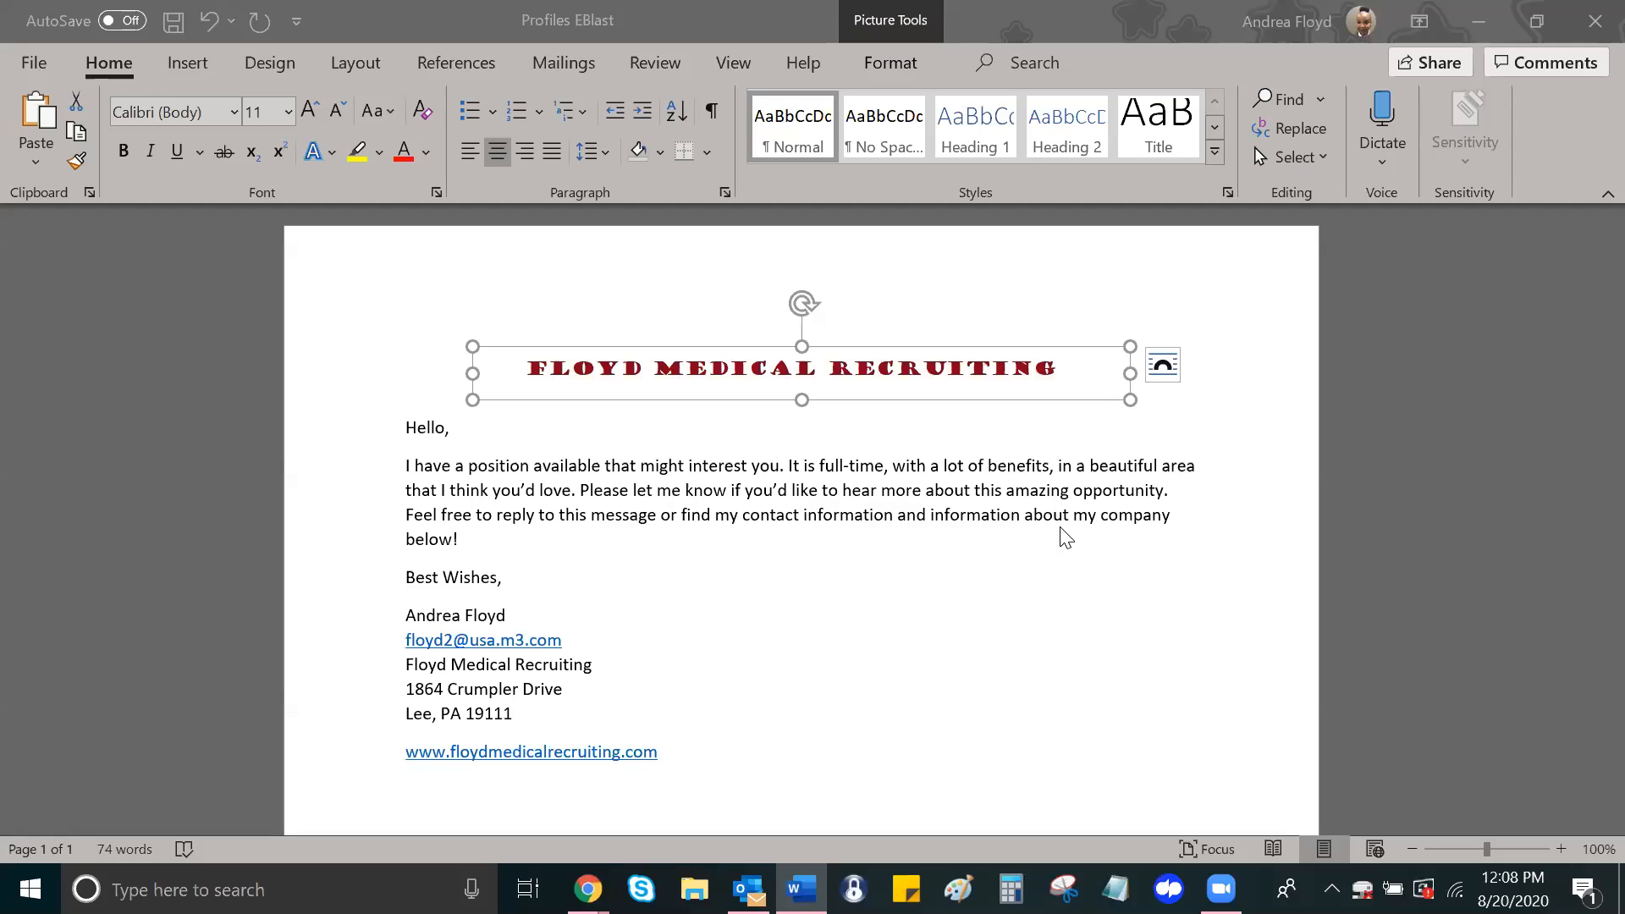
Step: In the Profiles EBlast document in Word, review the letter and check the hyperlink attached to the Floyd Medical Recruiting header picture
scroll(1067, 539, "down", 1)
scroll(1067, 539, "up", 1)
scroll(1063, 533, "down", 2)
left_click(218, 551)
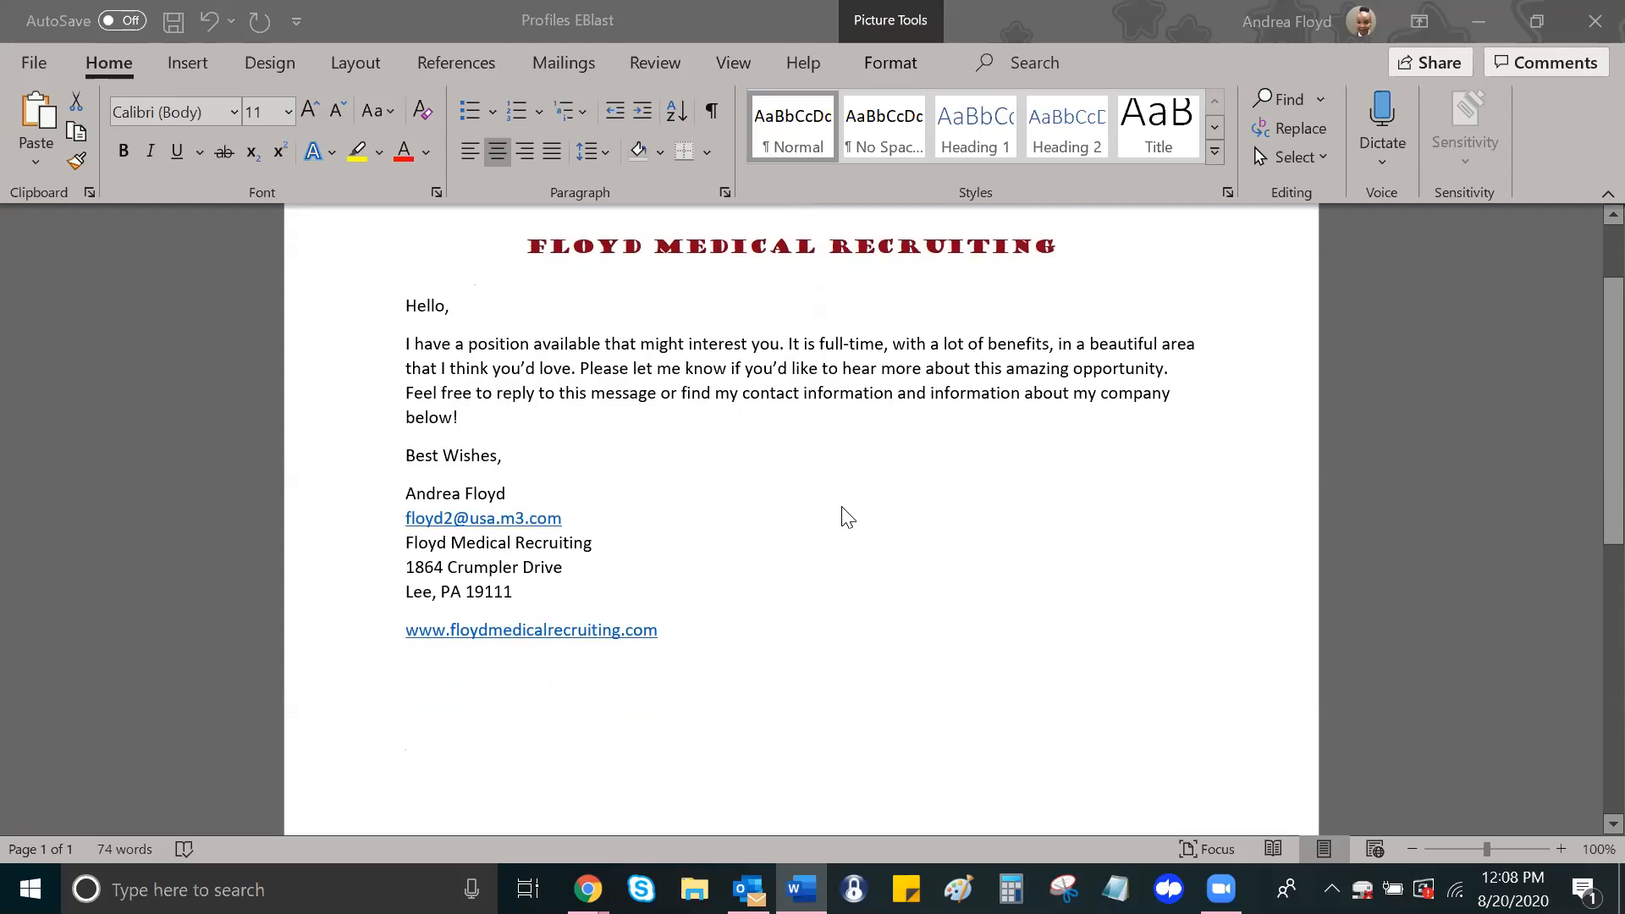
scroll(847, 517, "up", 2)
left_click(732, 368)
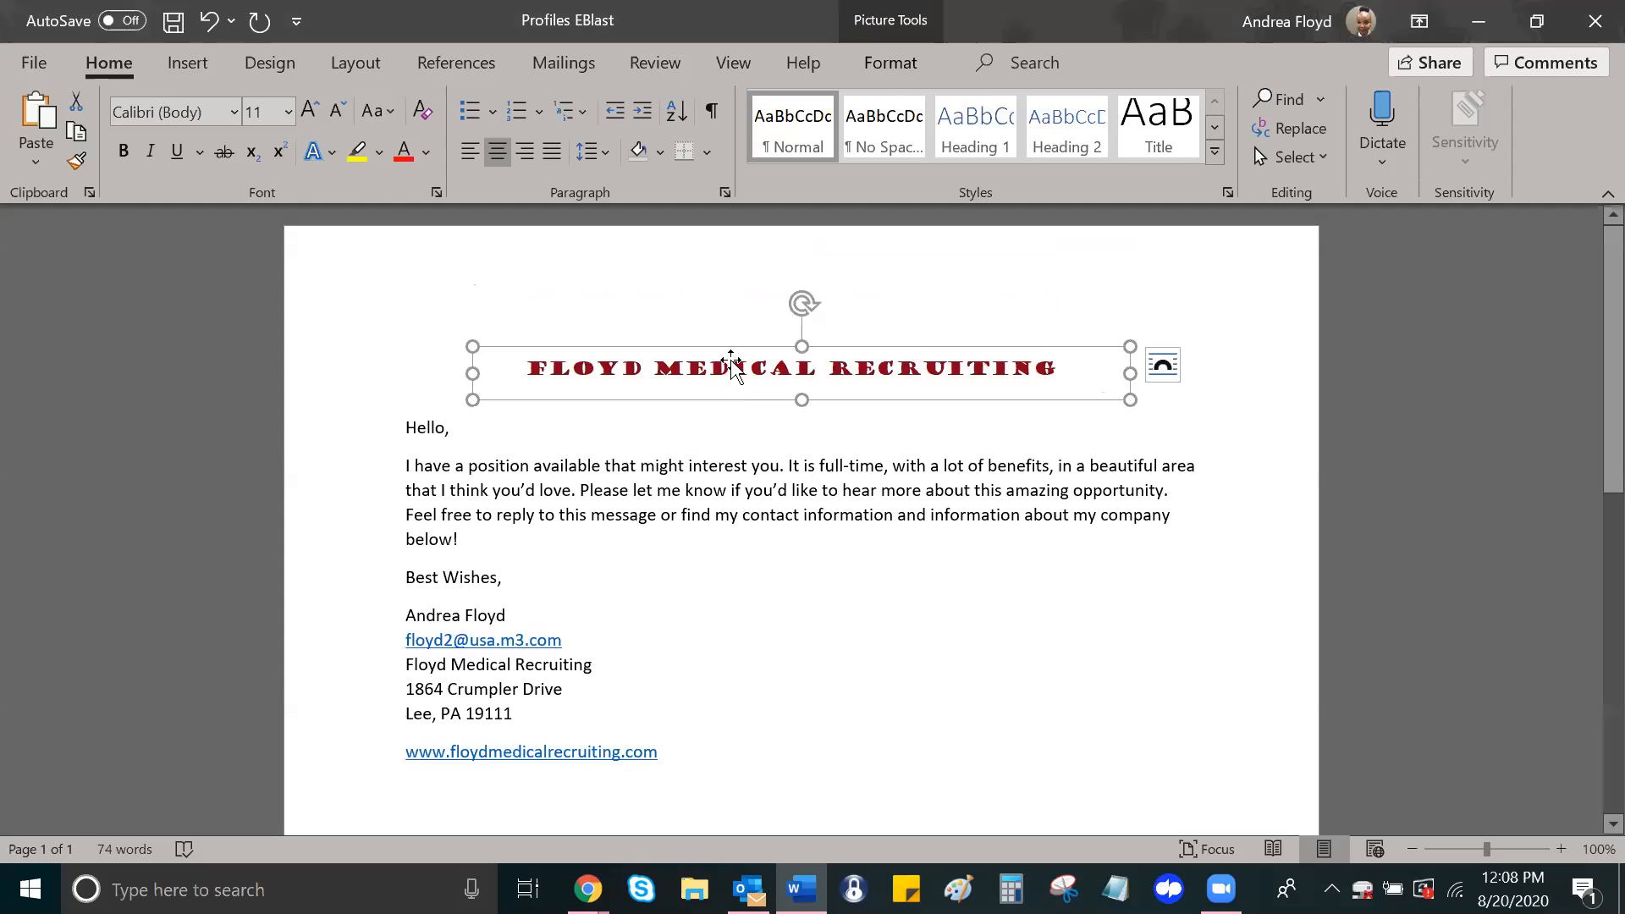
right_click(710, 376)
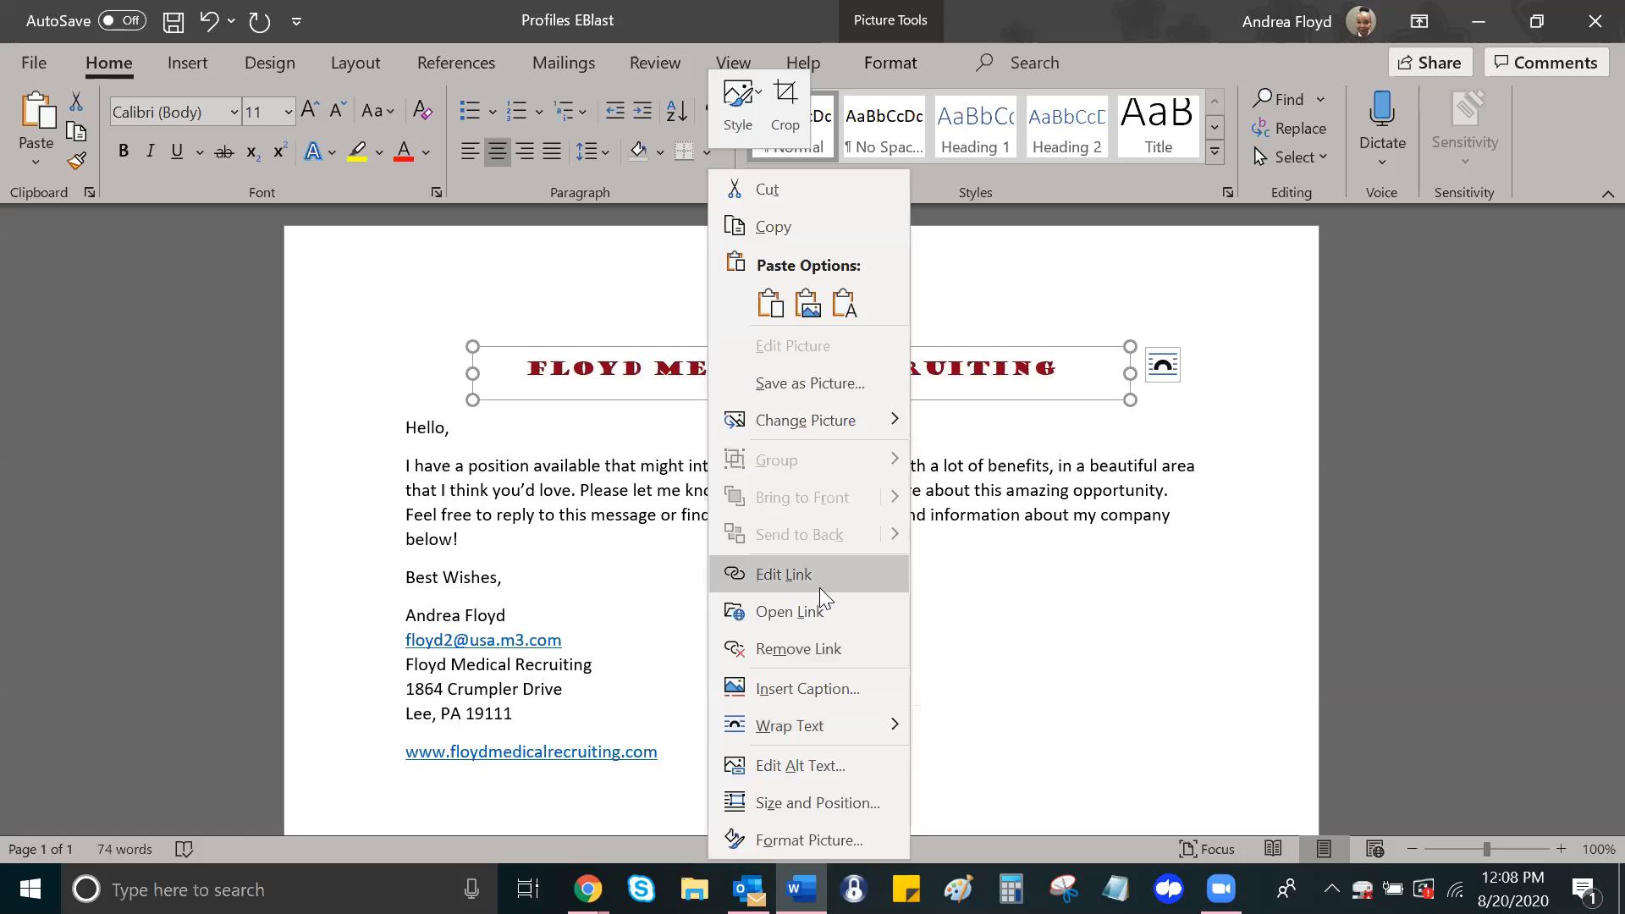
left_click(784, 575)
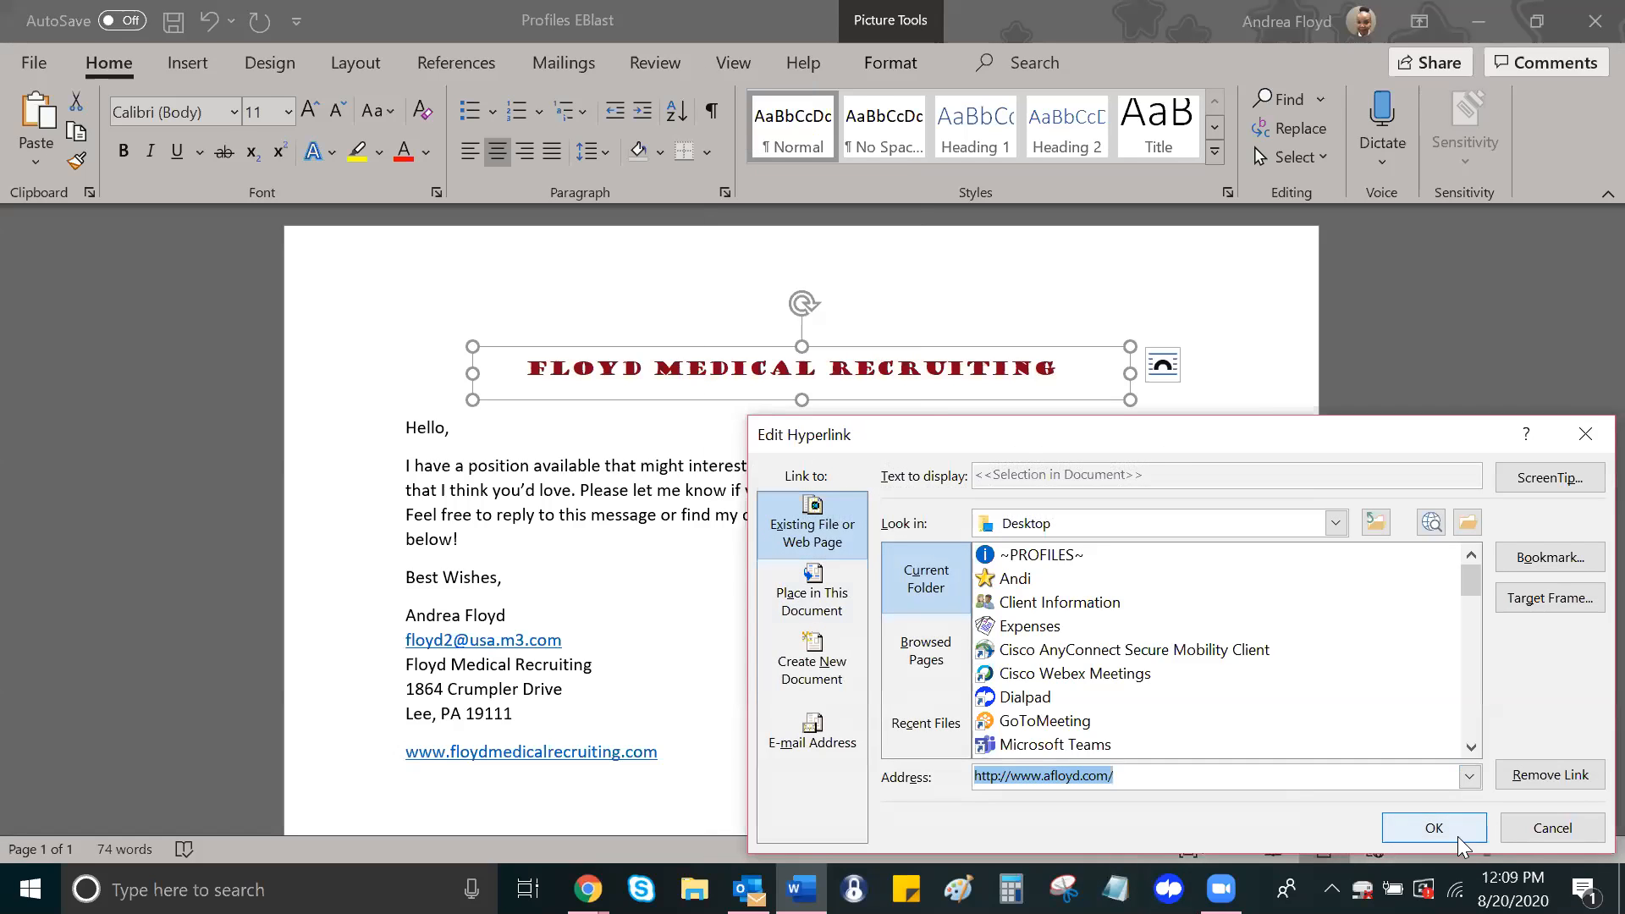
left_click(1457, 834)
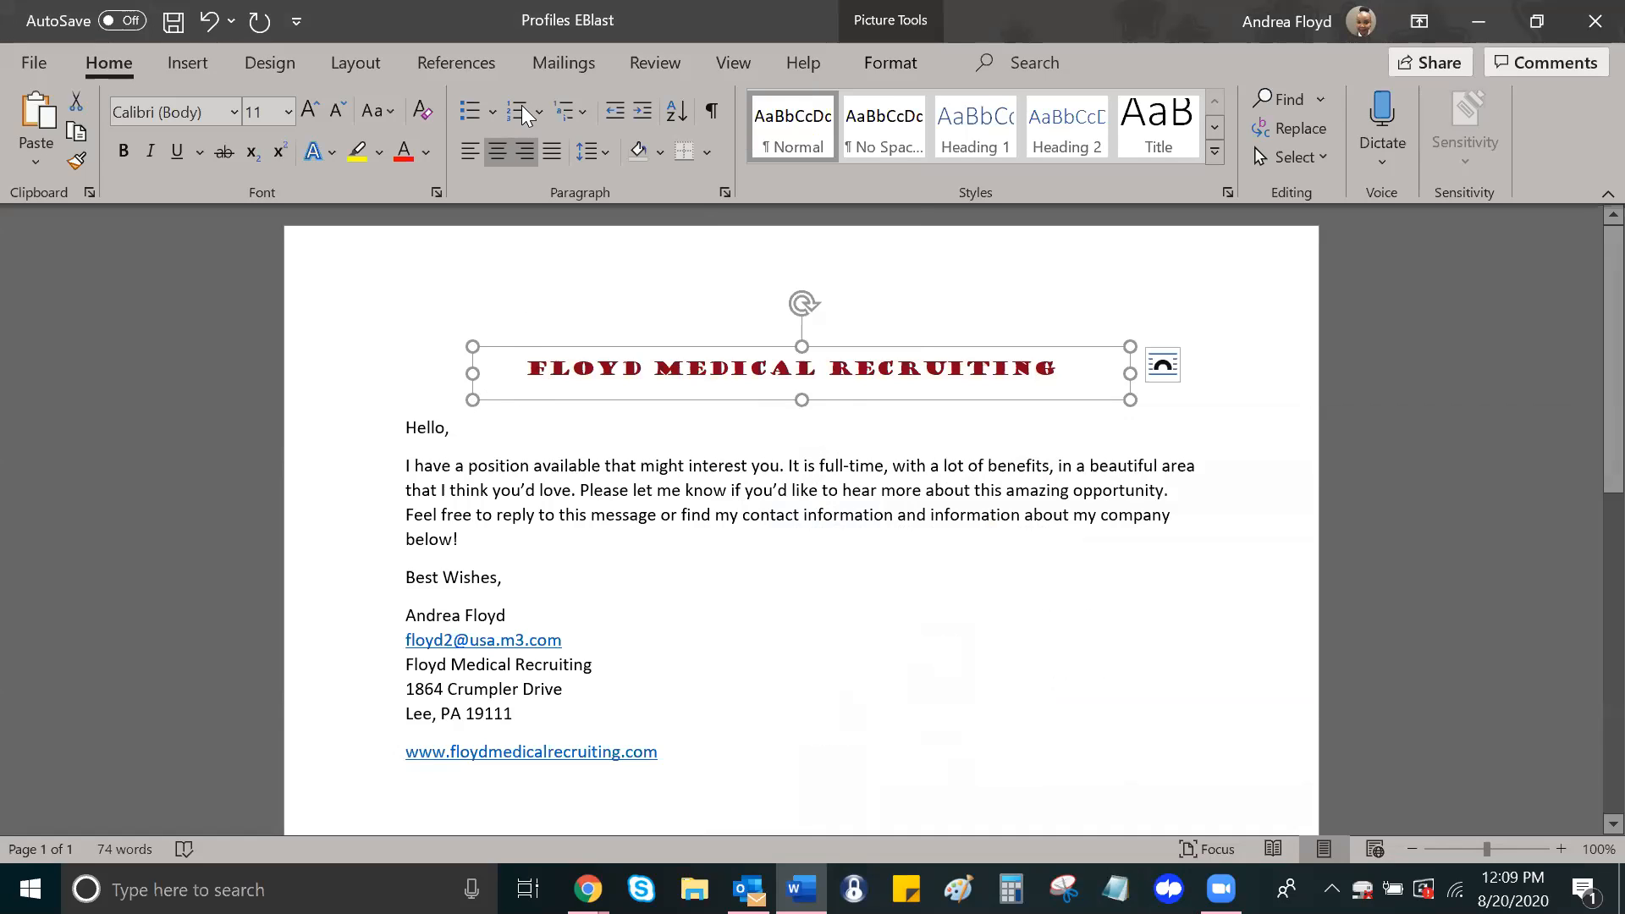
Step: Start a mail merge of the E-mail Messages type for the letter
left_click(570, 66)
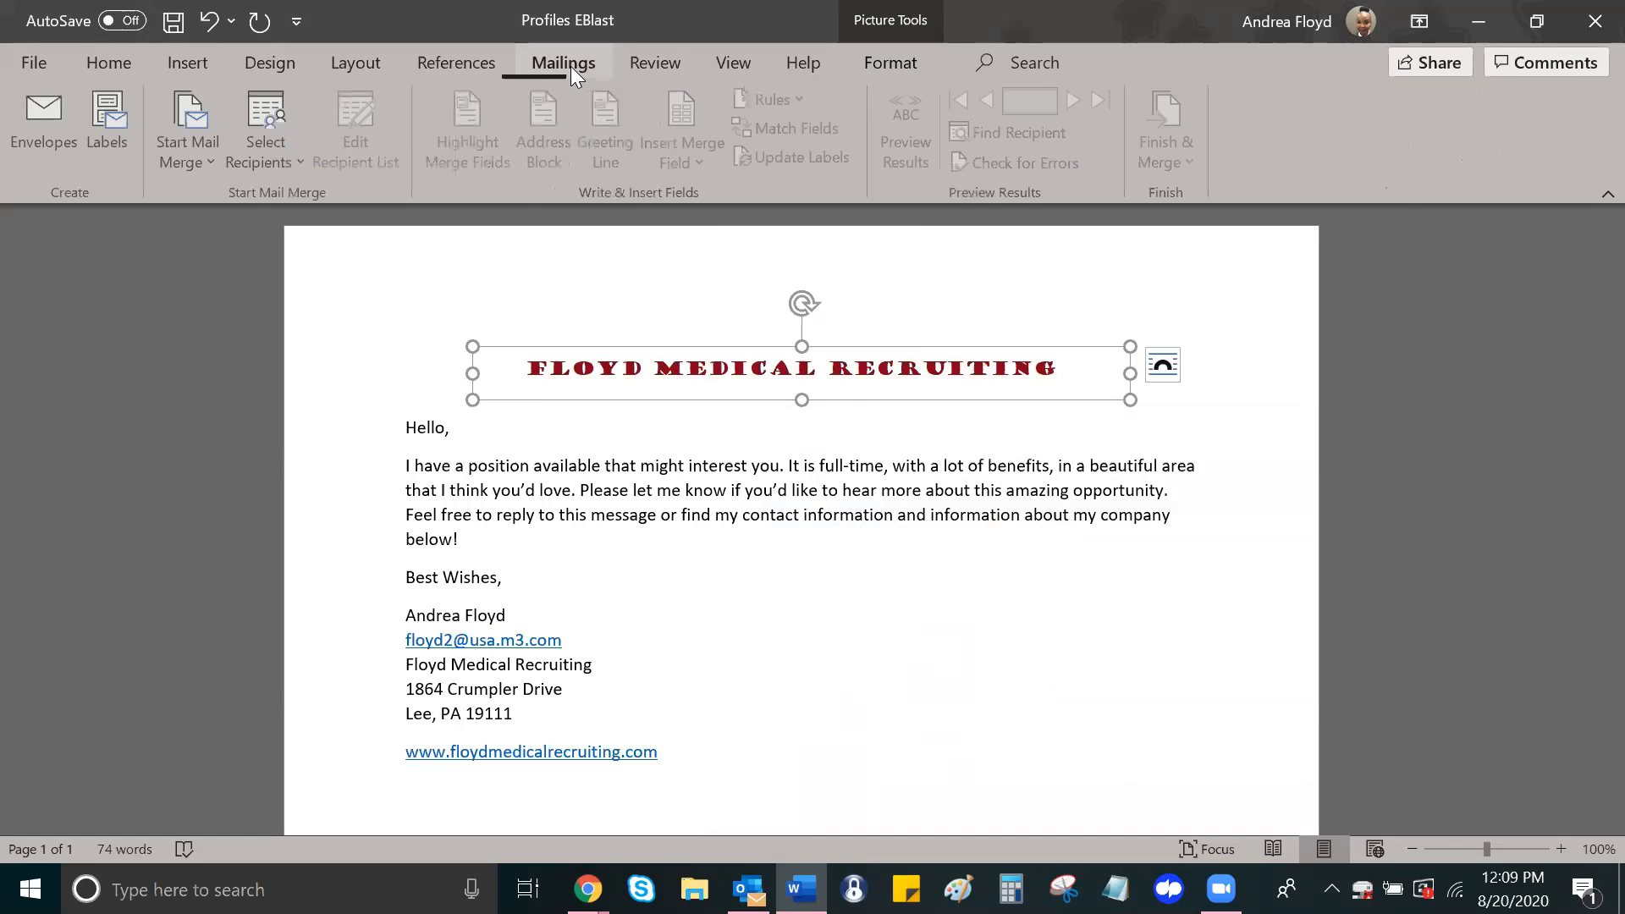
left_click(181, 160)
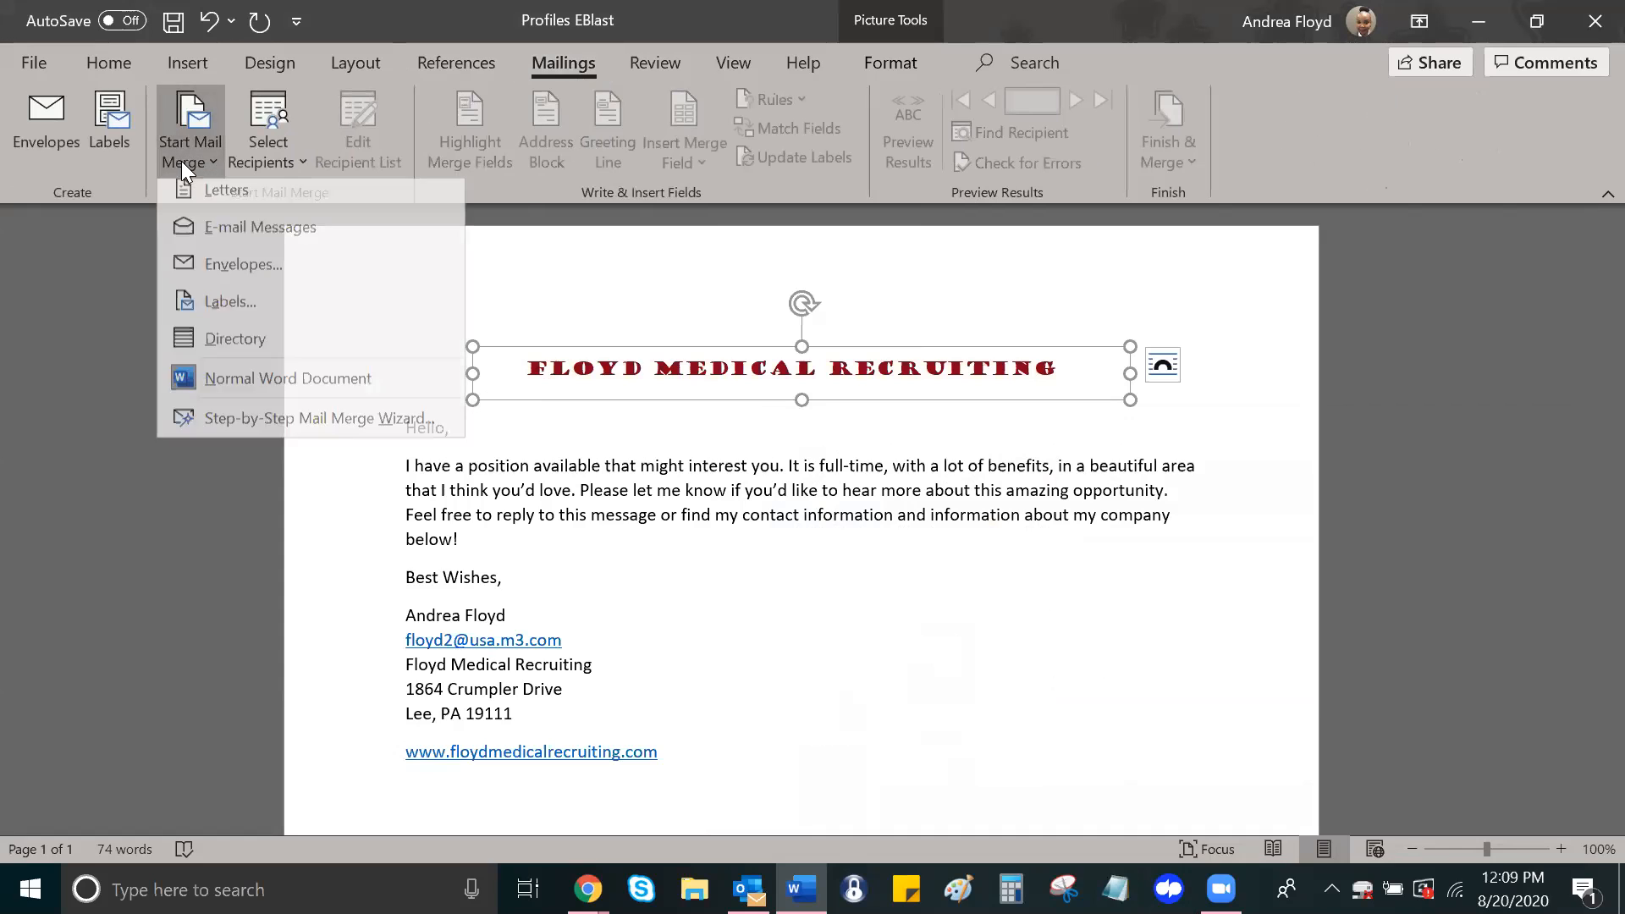
left_click(198, 240)
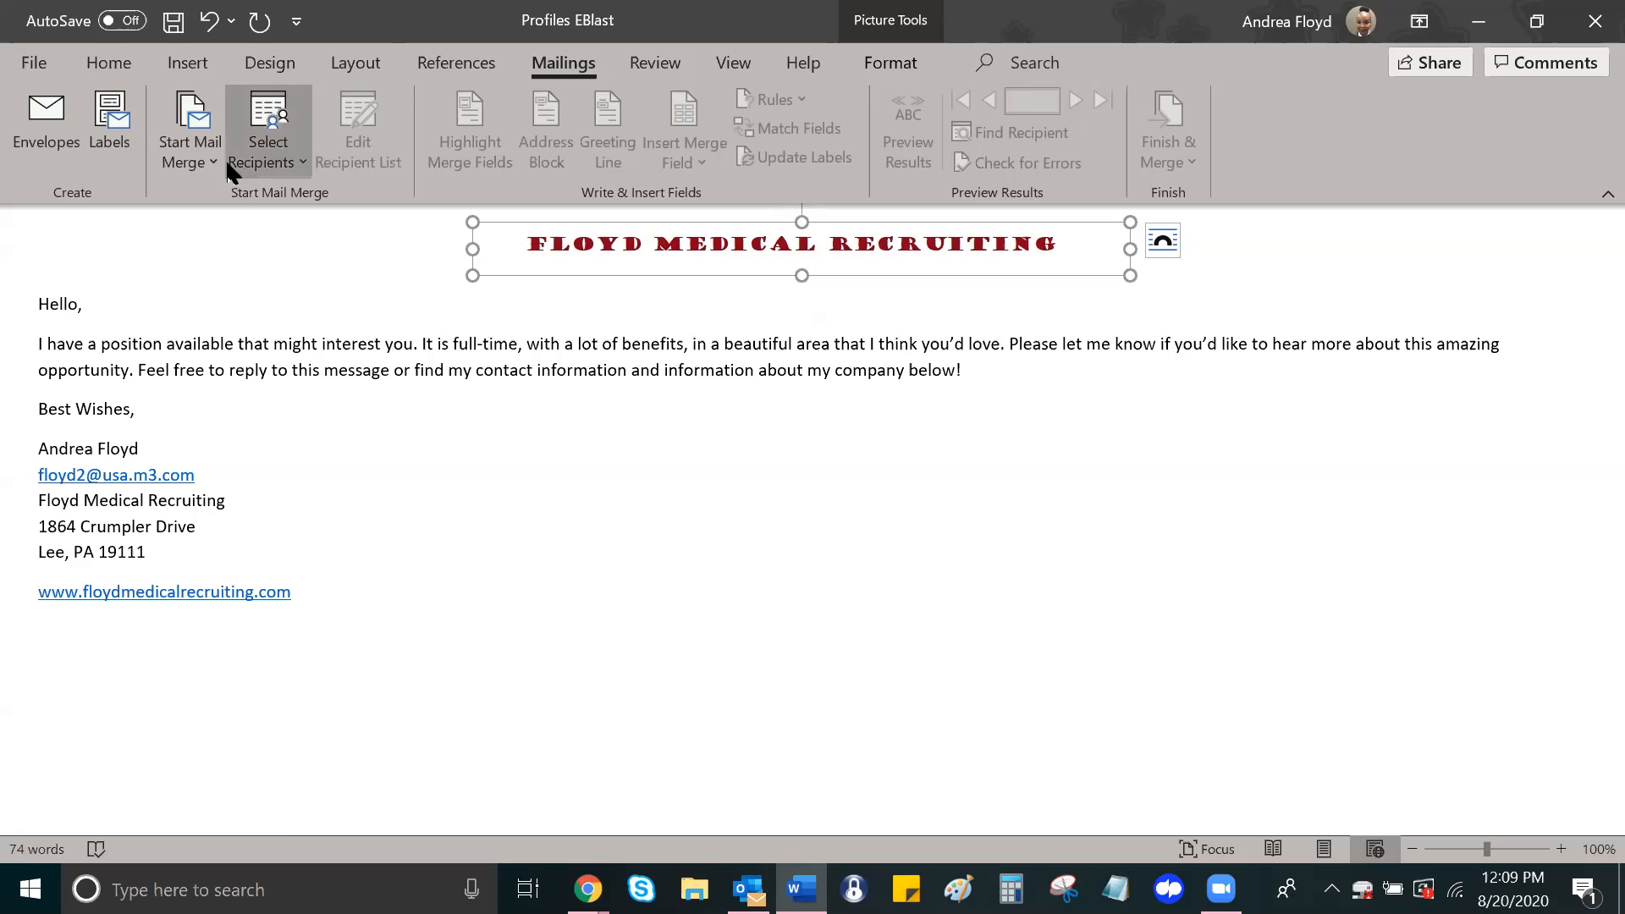
Step: Use the existing Desktop list ProfilesPhoneList-pmafloyd-WEBINAR as merge recipients, taking table Sheet1$ with column headers in the first row
left_click(253, 172)
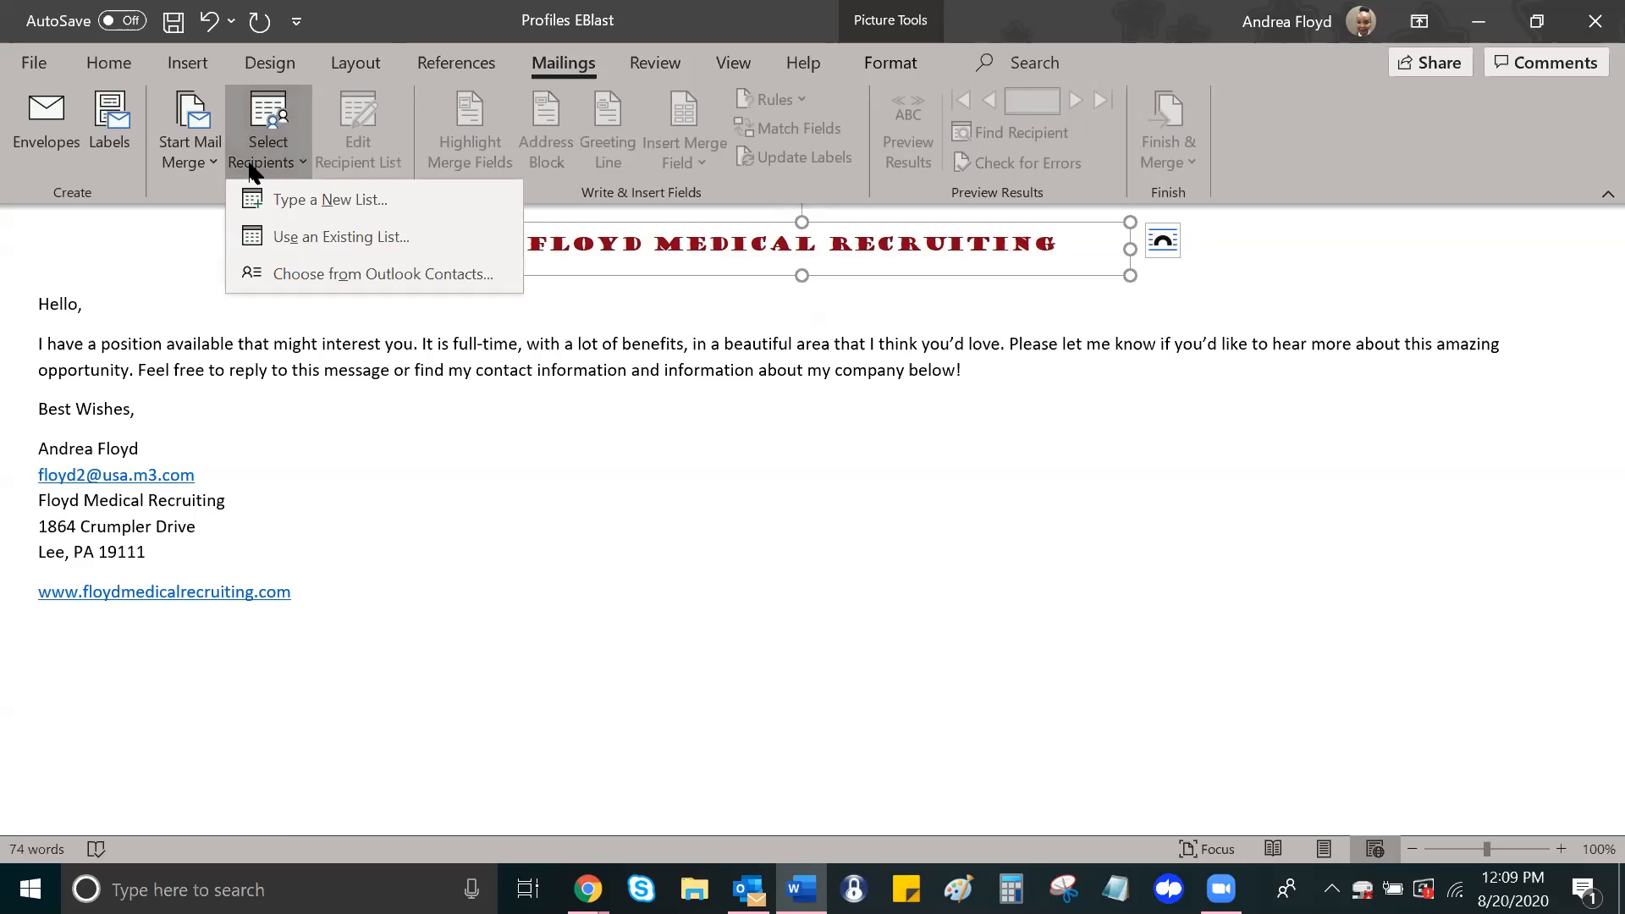
left_click(368, 237)
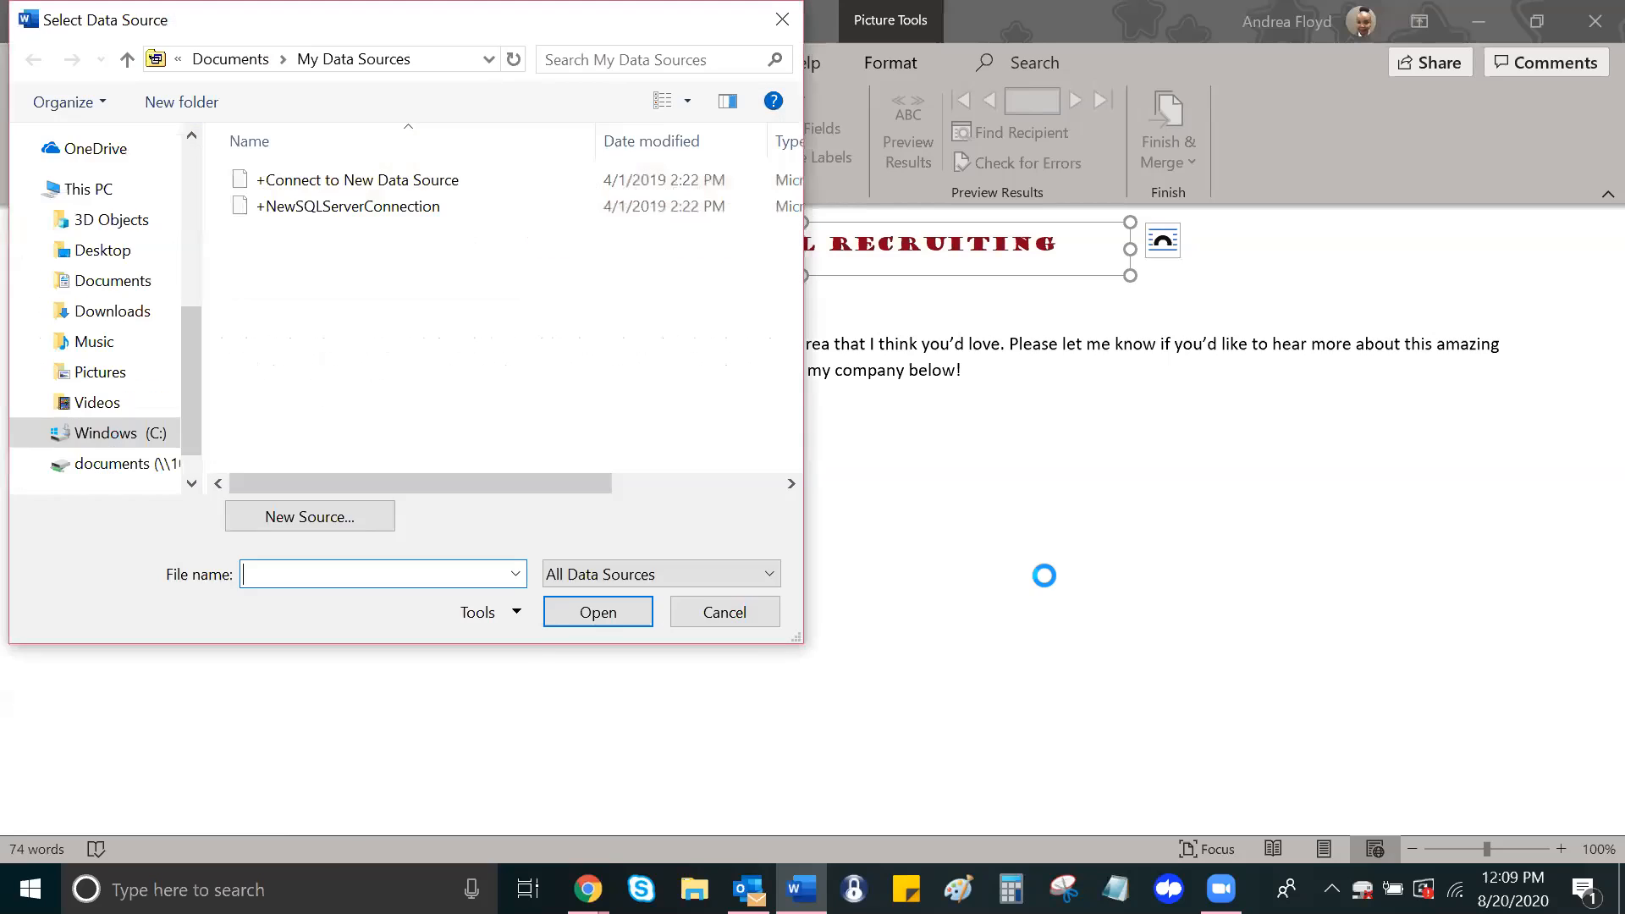
left_click(100, 251)
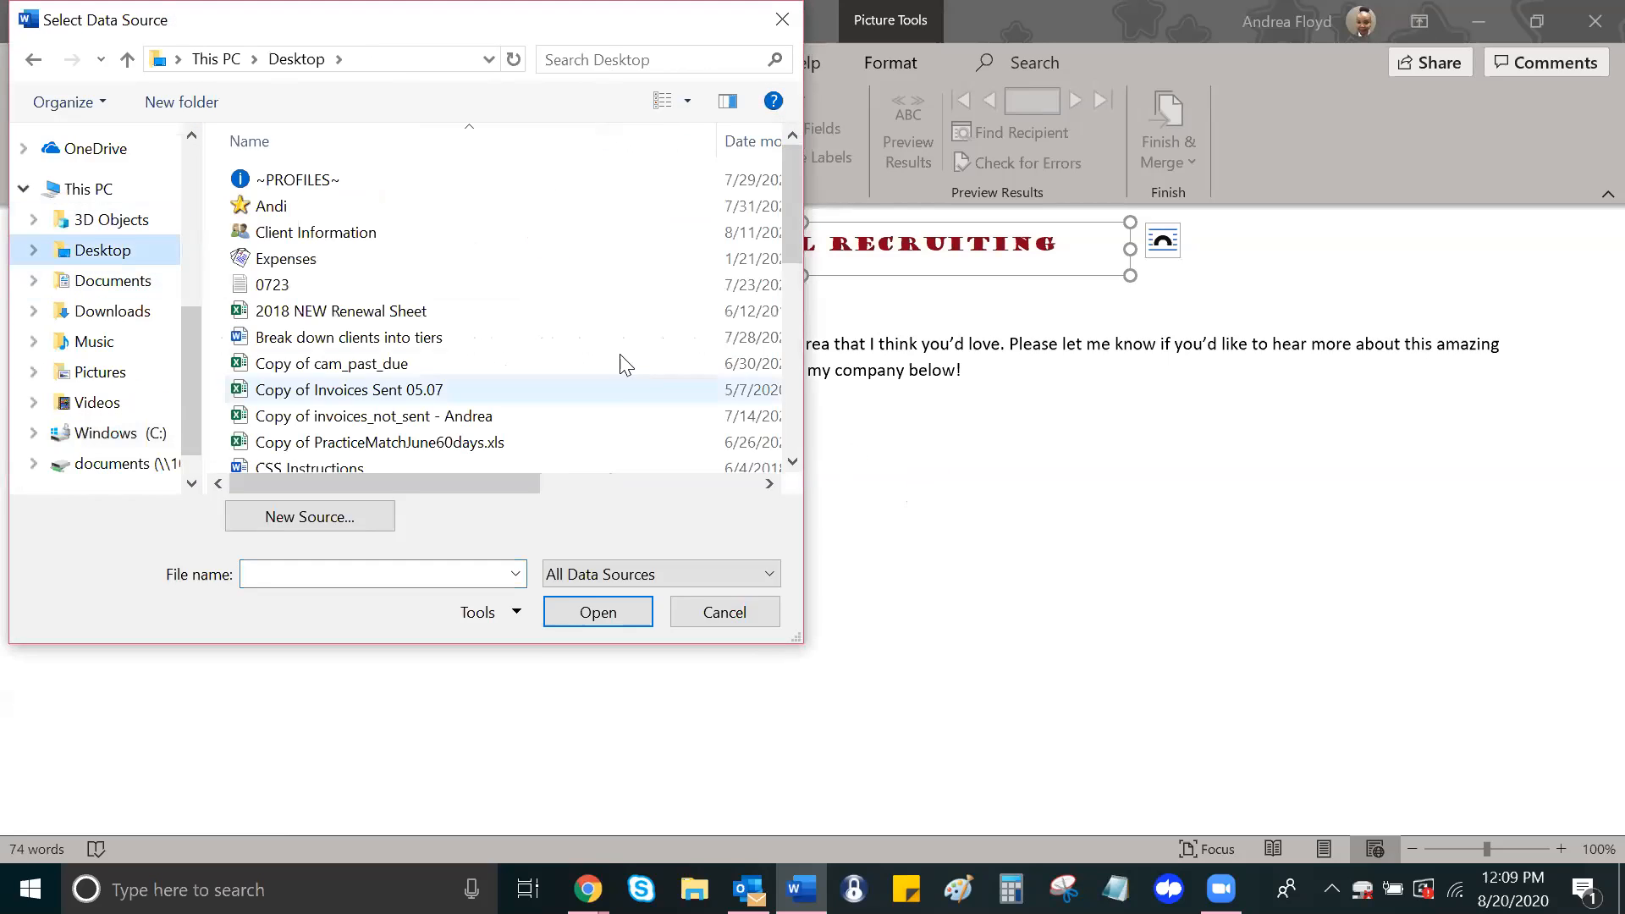
scroll(618, 358, "down", 6)
scroll(616, 352, "down", 1)
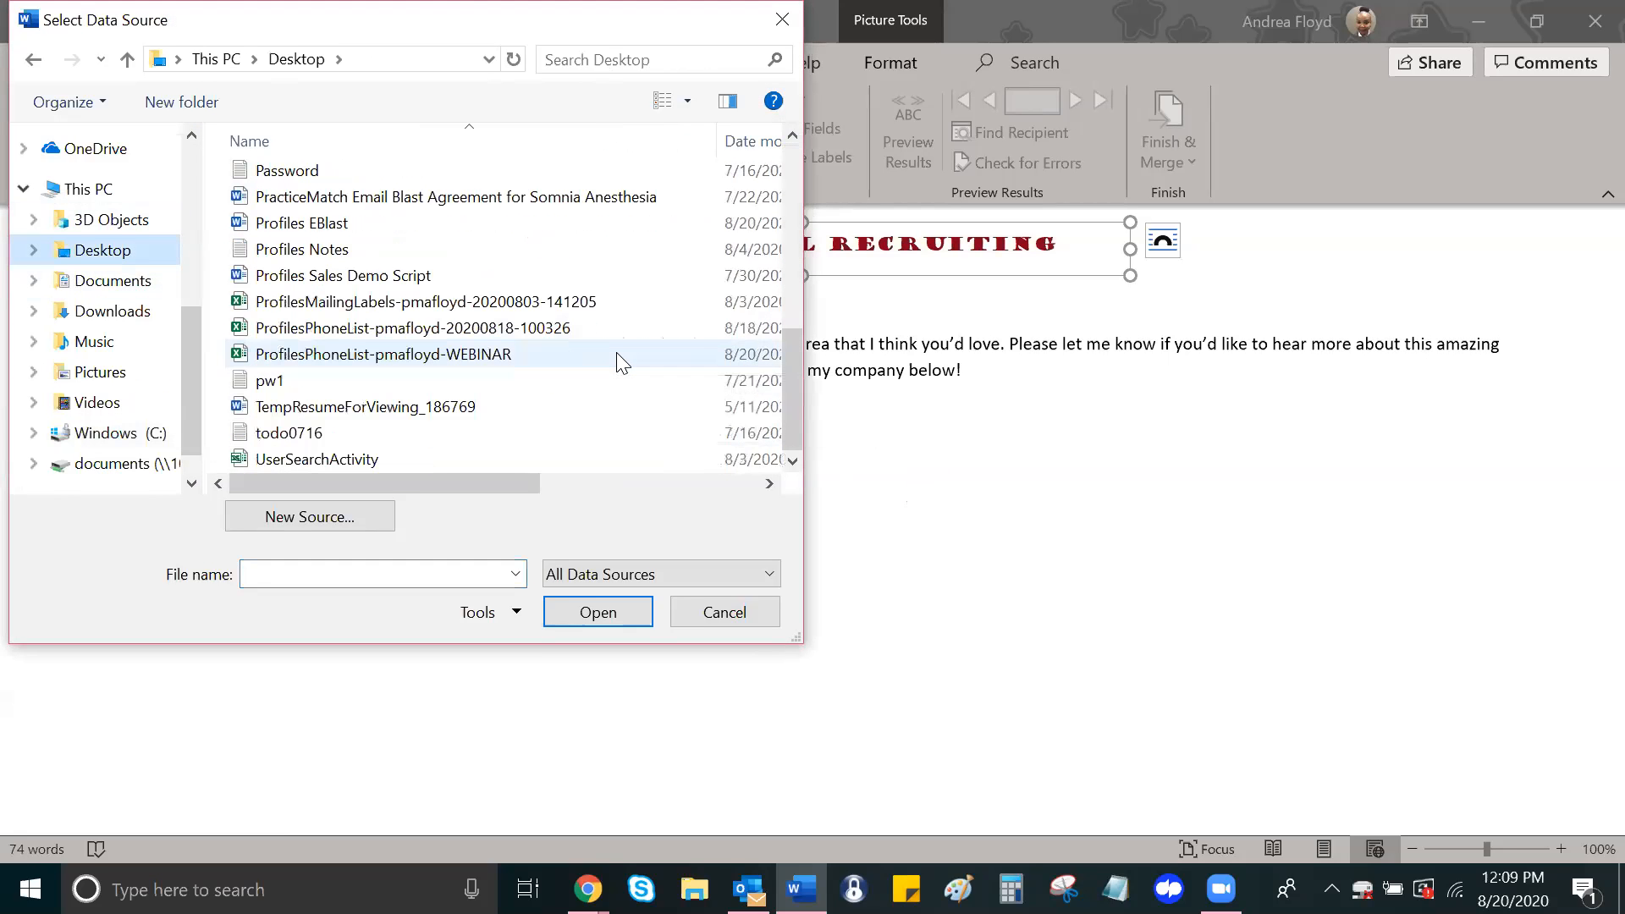
left_click(465, 355)
left_click(590, 614)
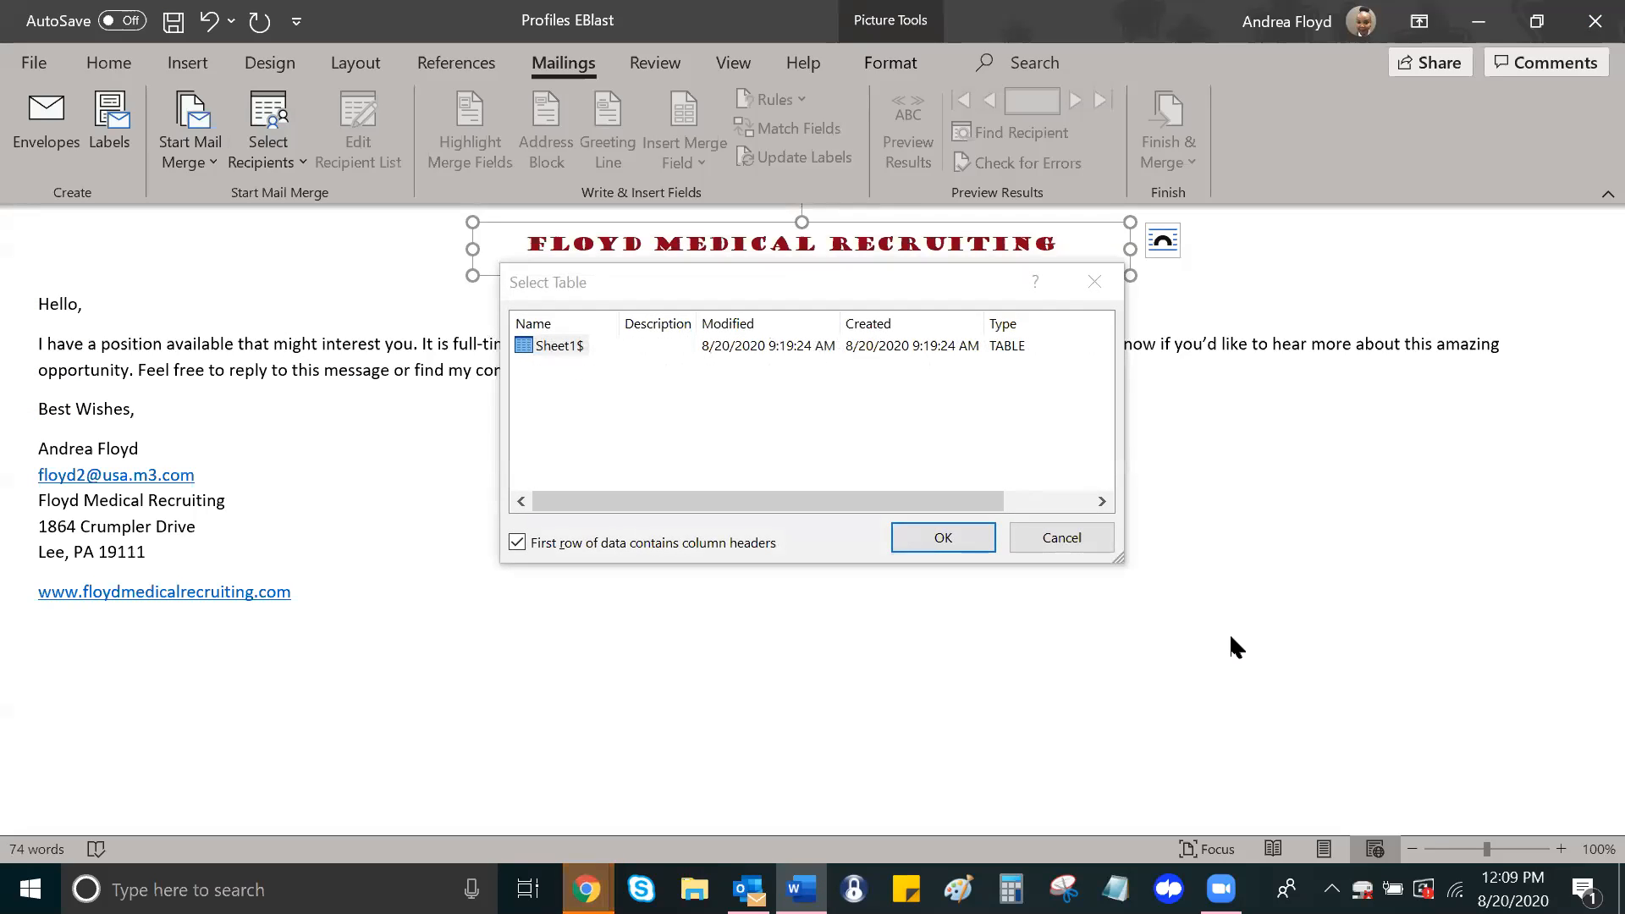
left_click(529, 347)
left_click(920, 538)
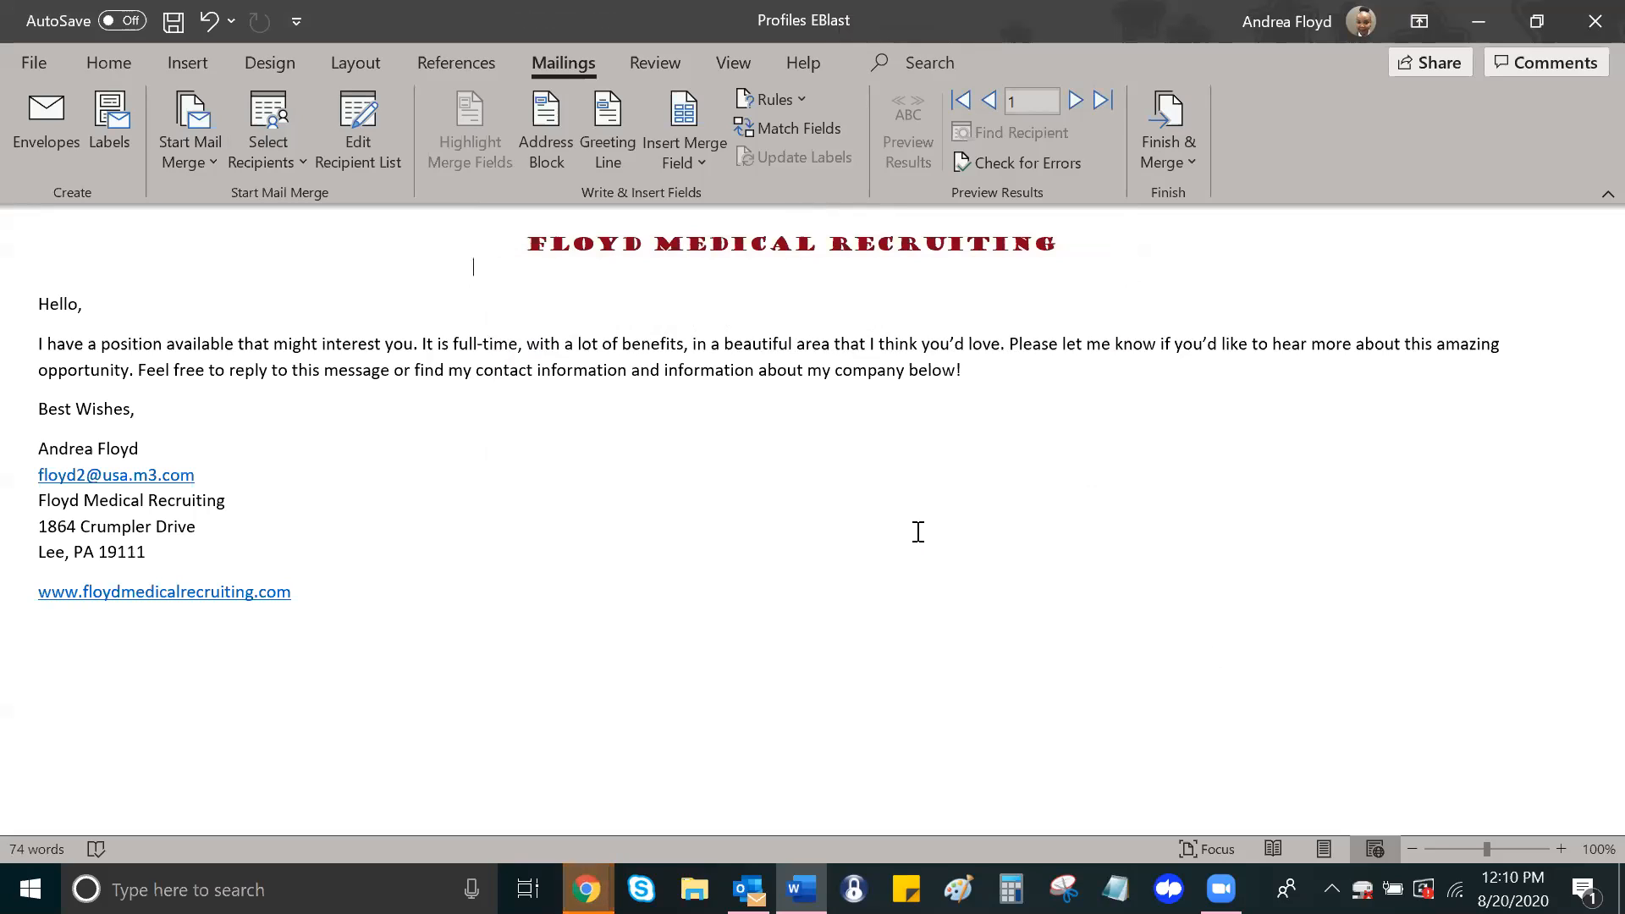
left_click(616, 172)
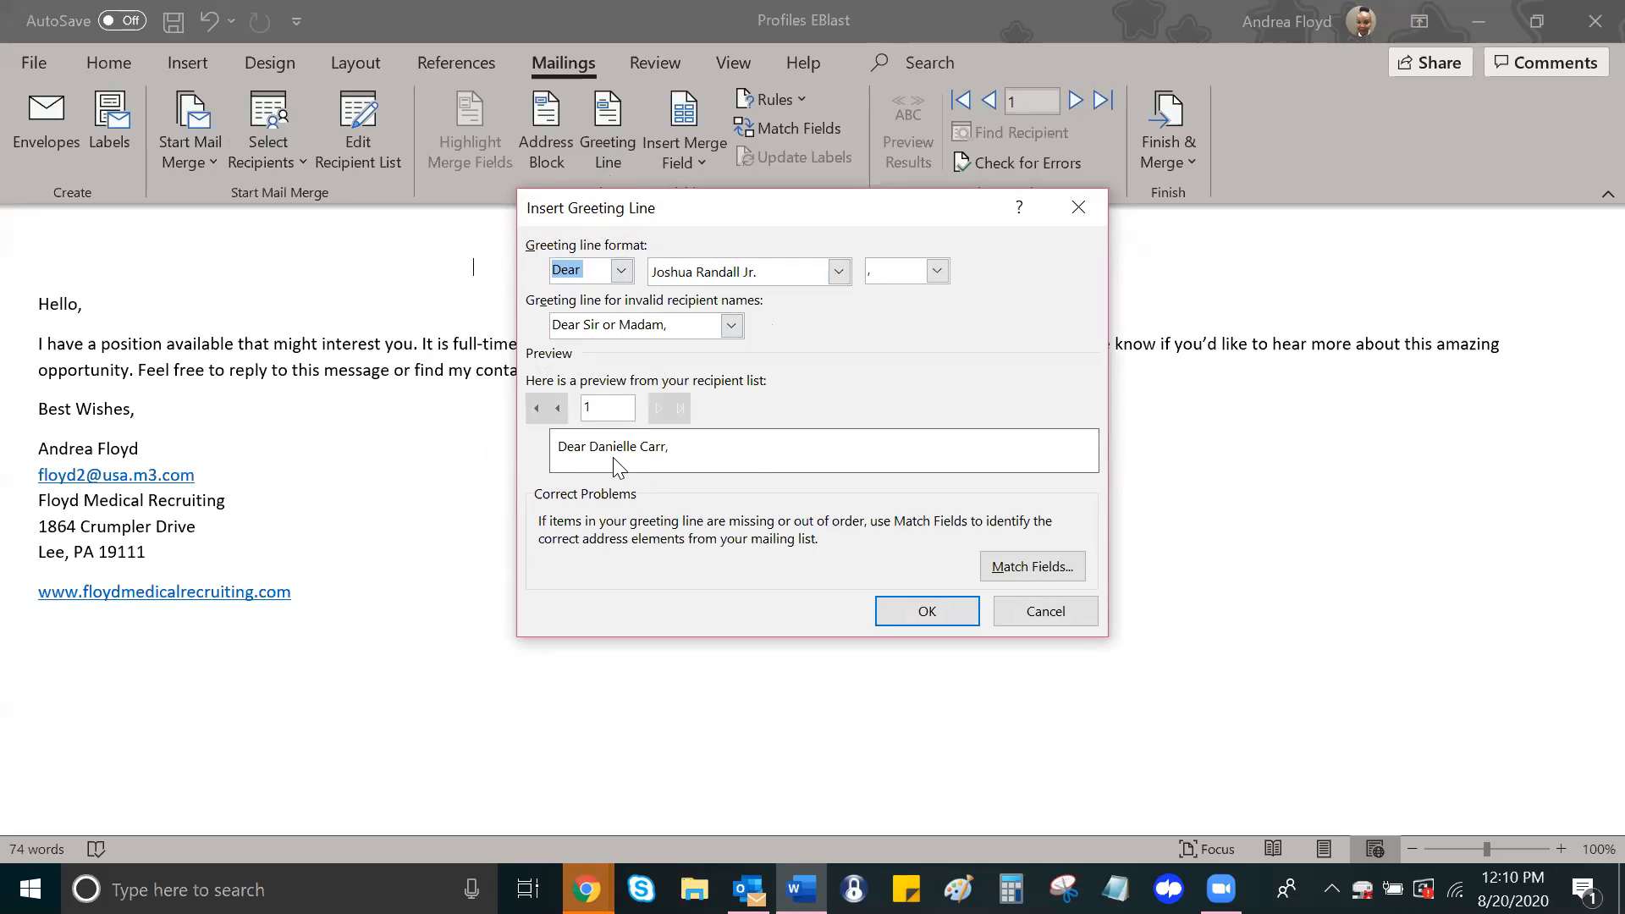
left_click(913, 611)
left_click(417, 271)
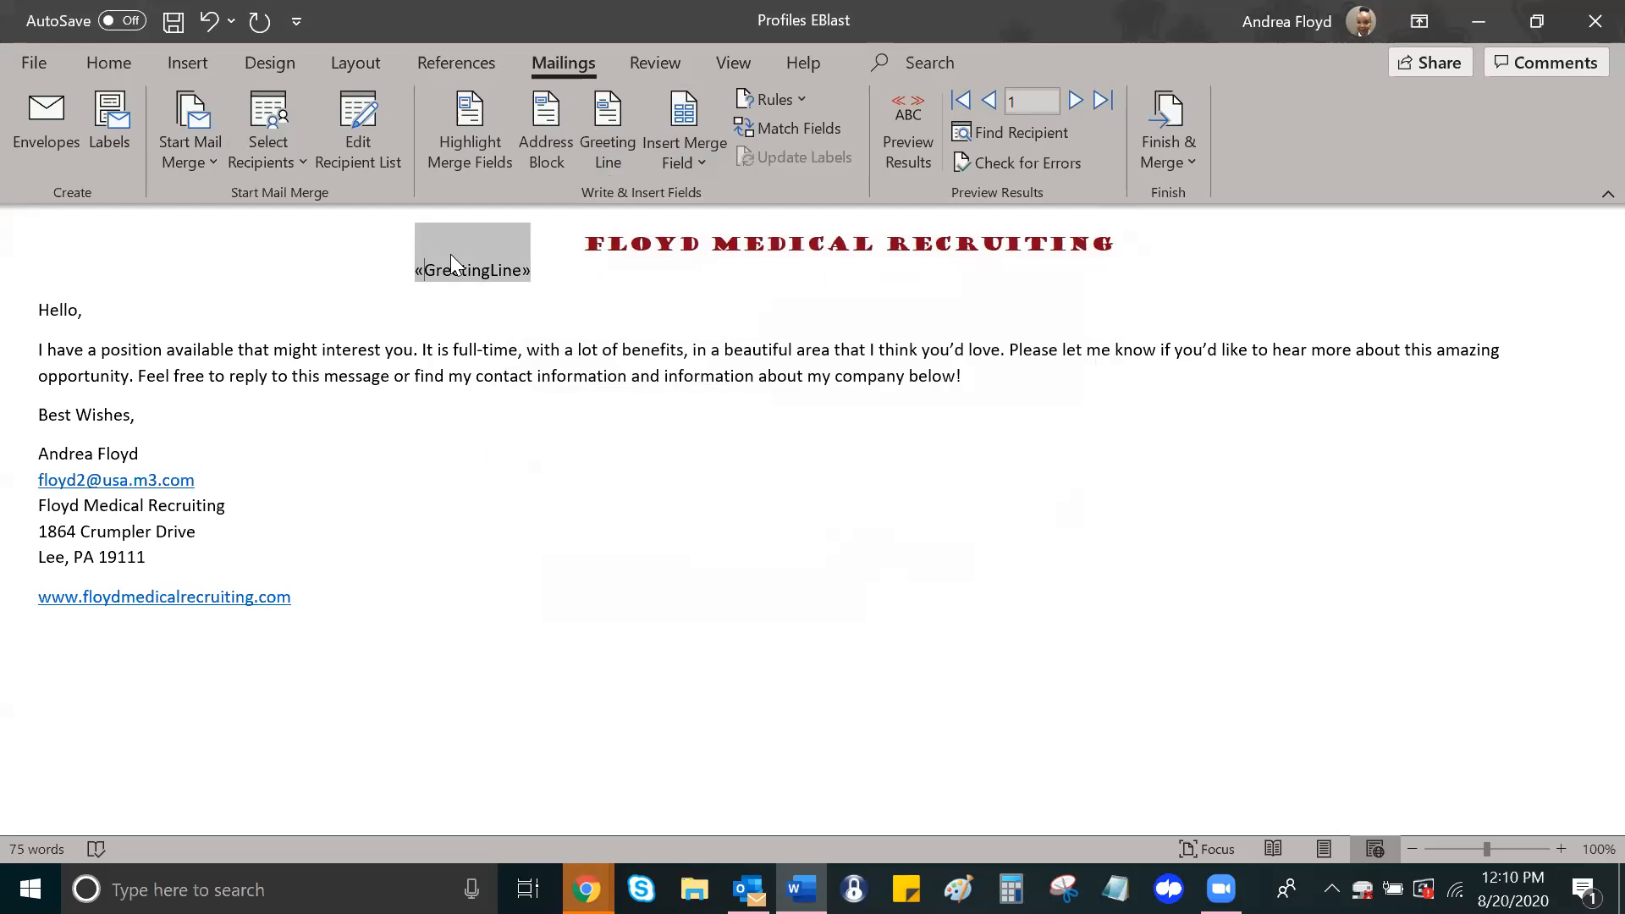
left_click(478, 350)
left_click(407, 263)
left_click(542, 272)
left_click(544, 305)
left_click(503, 272)
key("Delete")
key("Delete")
left_click(518, 271)
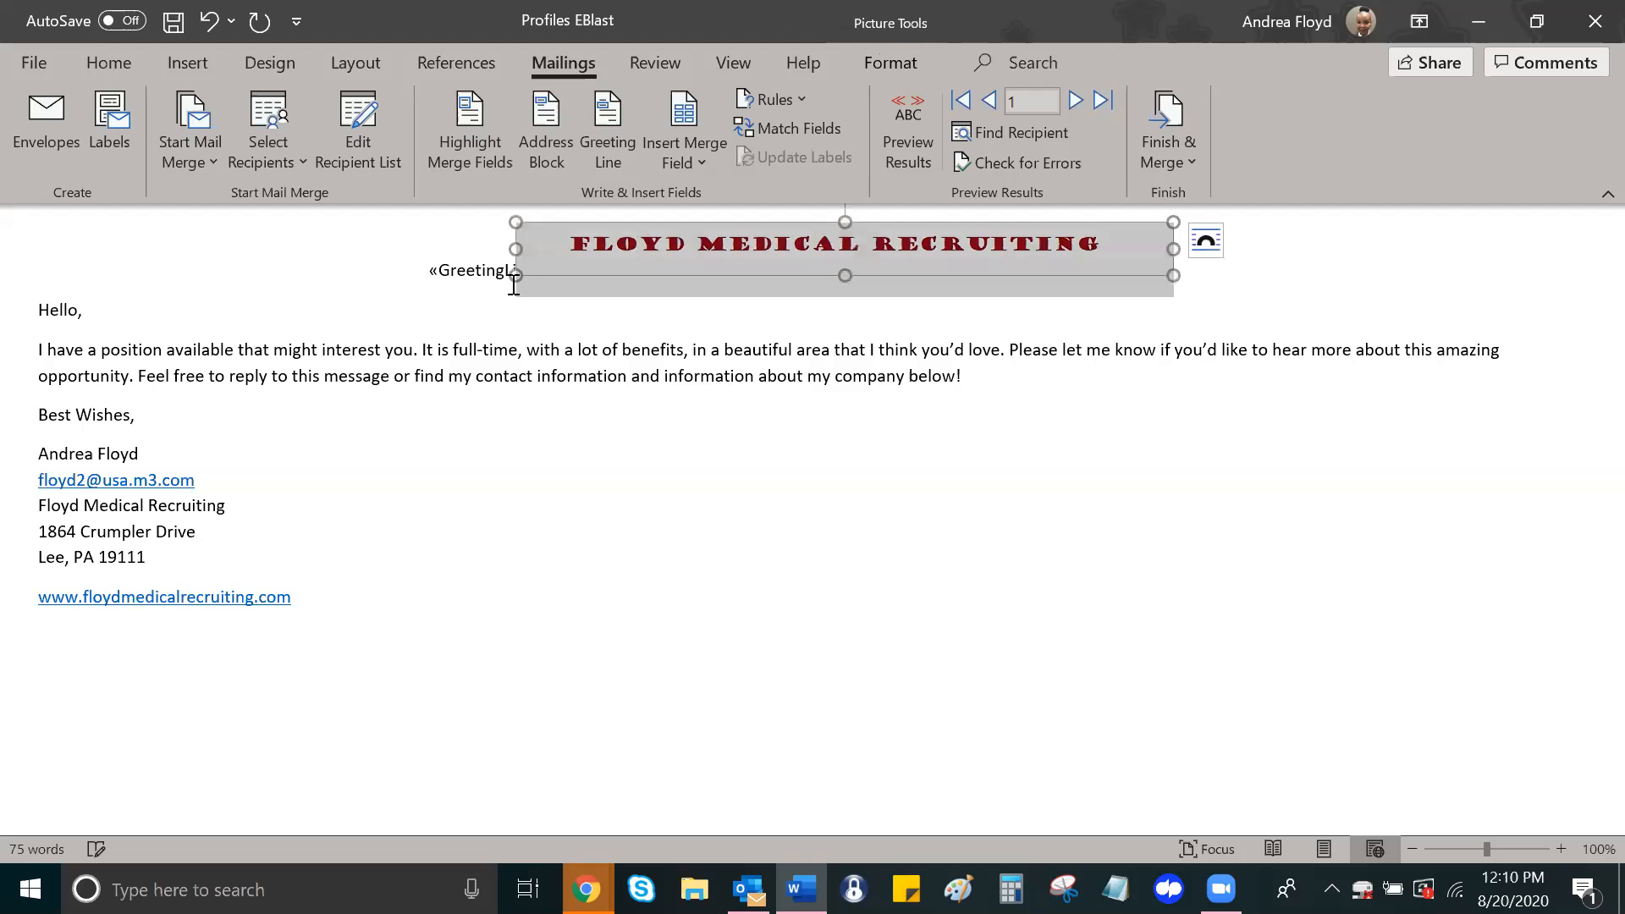
left_click(442, 268)
key("Delete")
key("Delete")
key("Delete")
key("Delete")
key("Delete")
key("Delete")
key("Delete")
key("Delete")
key("Delete")
key("Delete")
key("Delete")
key("Delete")
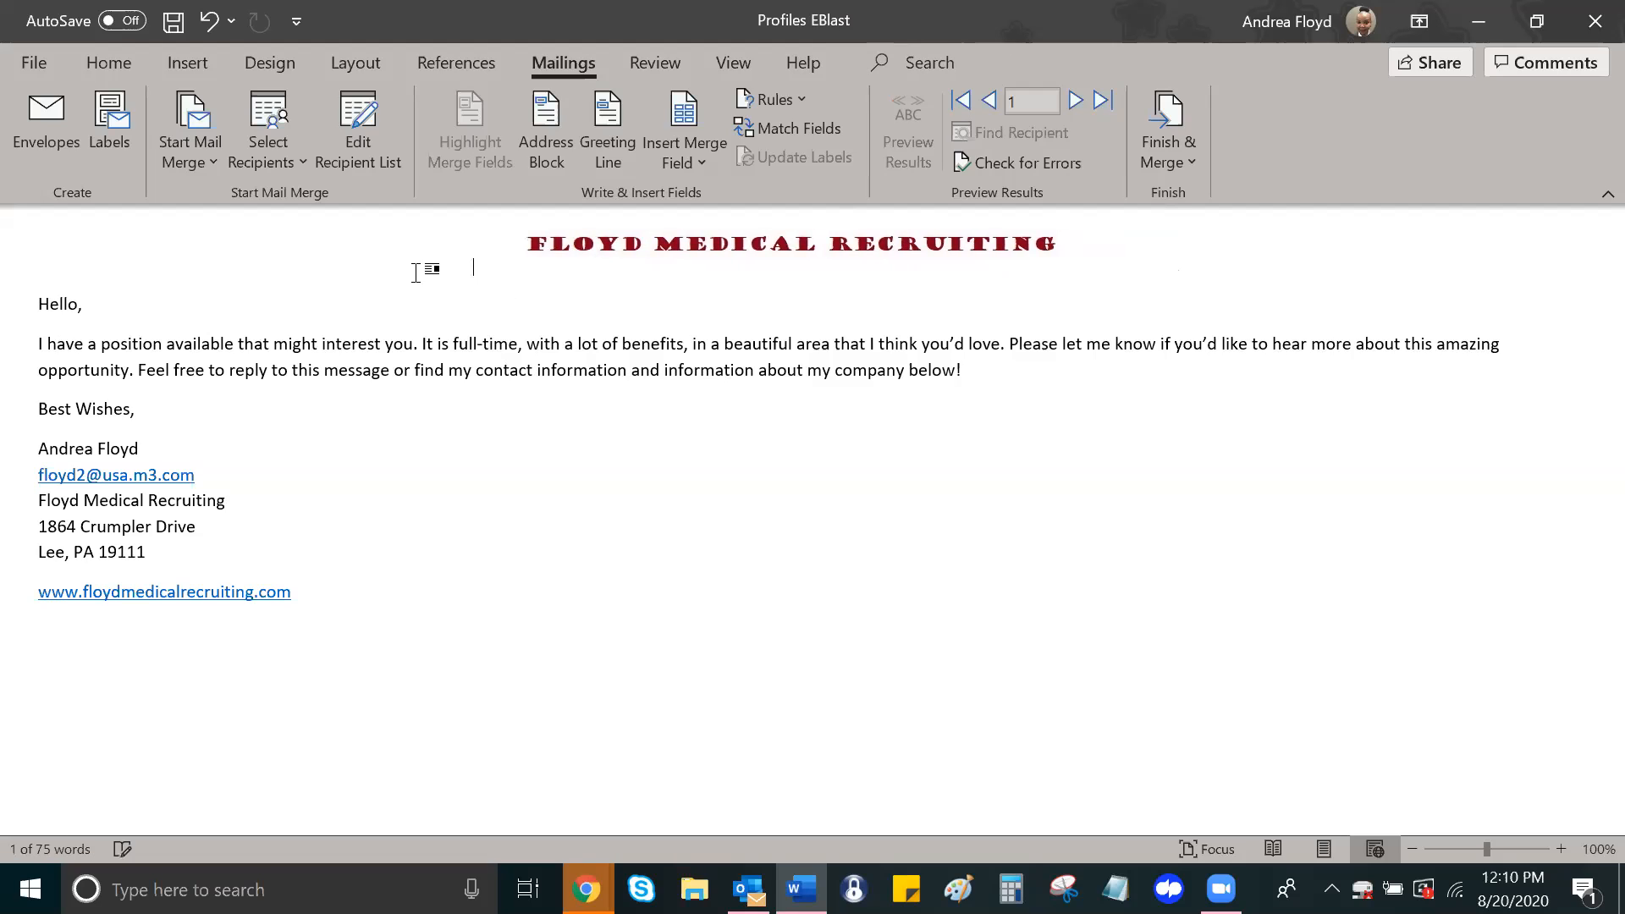
Step: Replace the "Hello," line above the letter's body text with a greeting line in the default "Dear" format
left_click(34, 310)
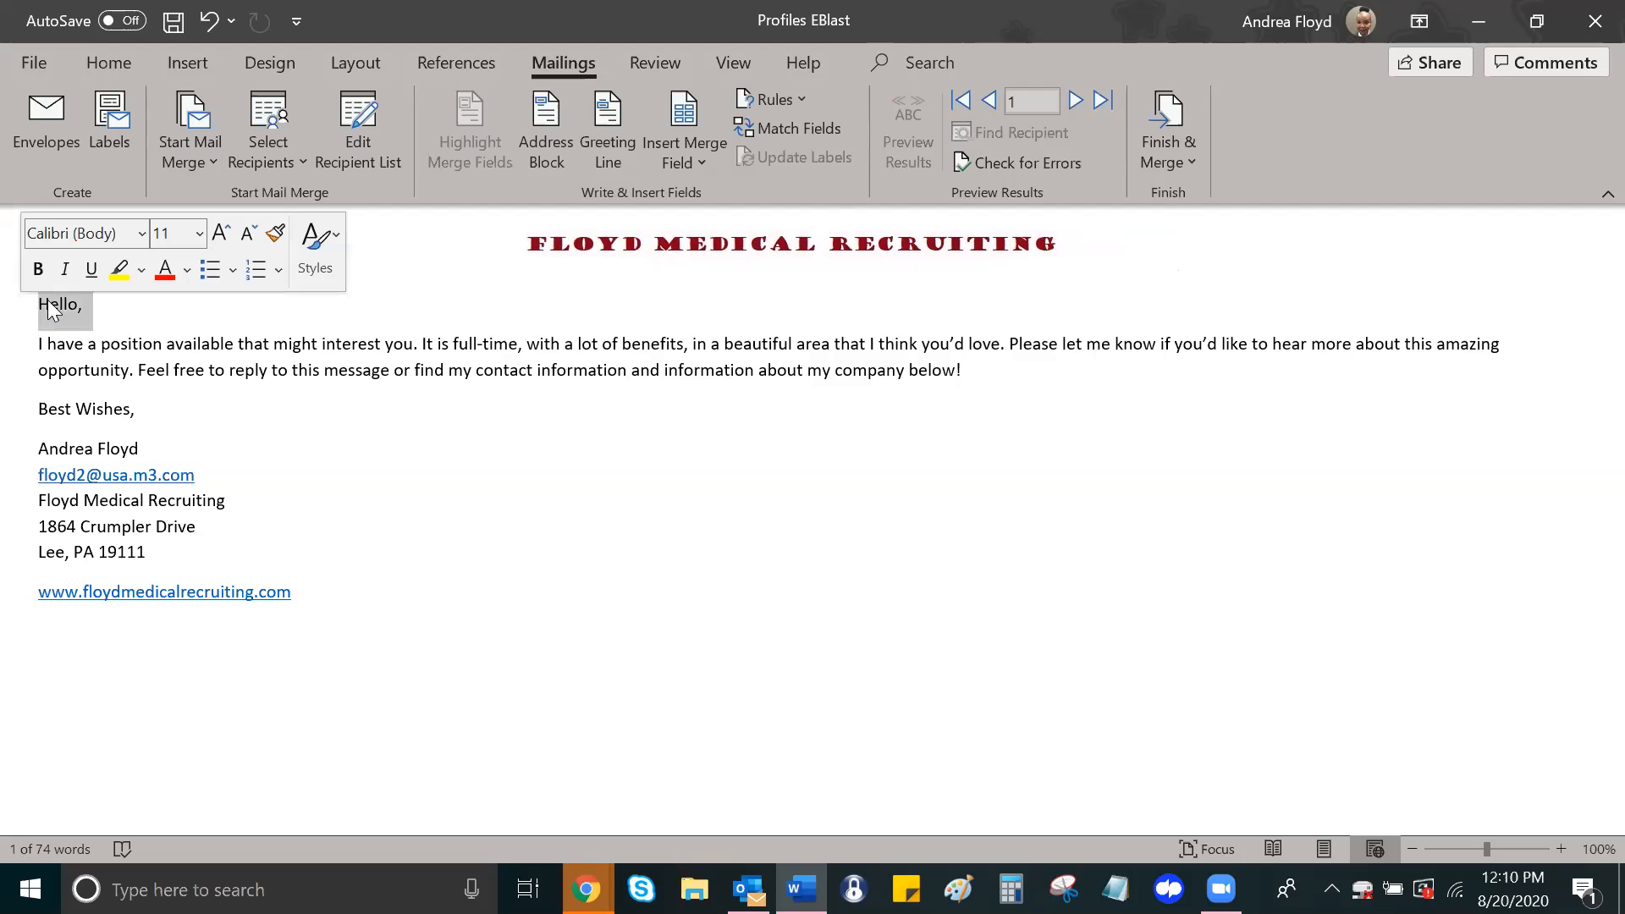
key("Delete")
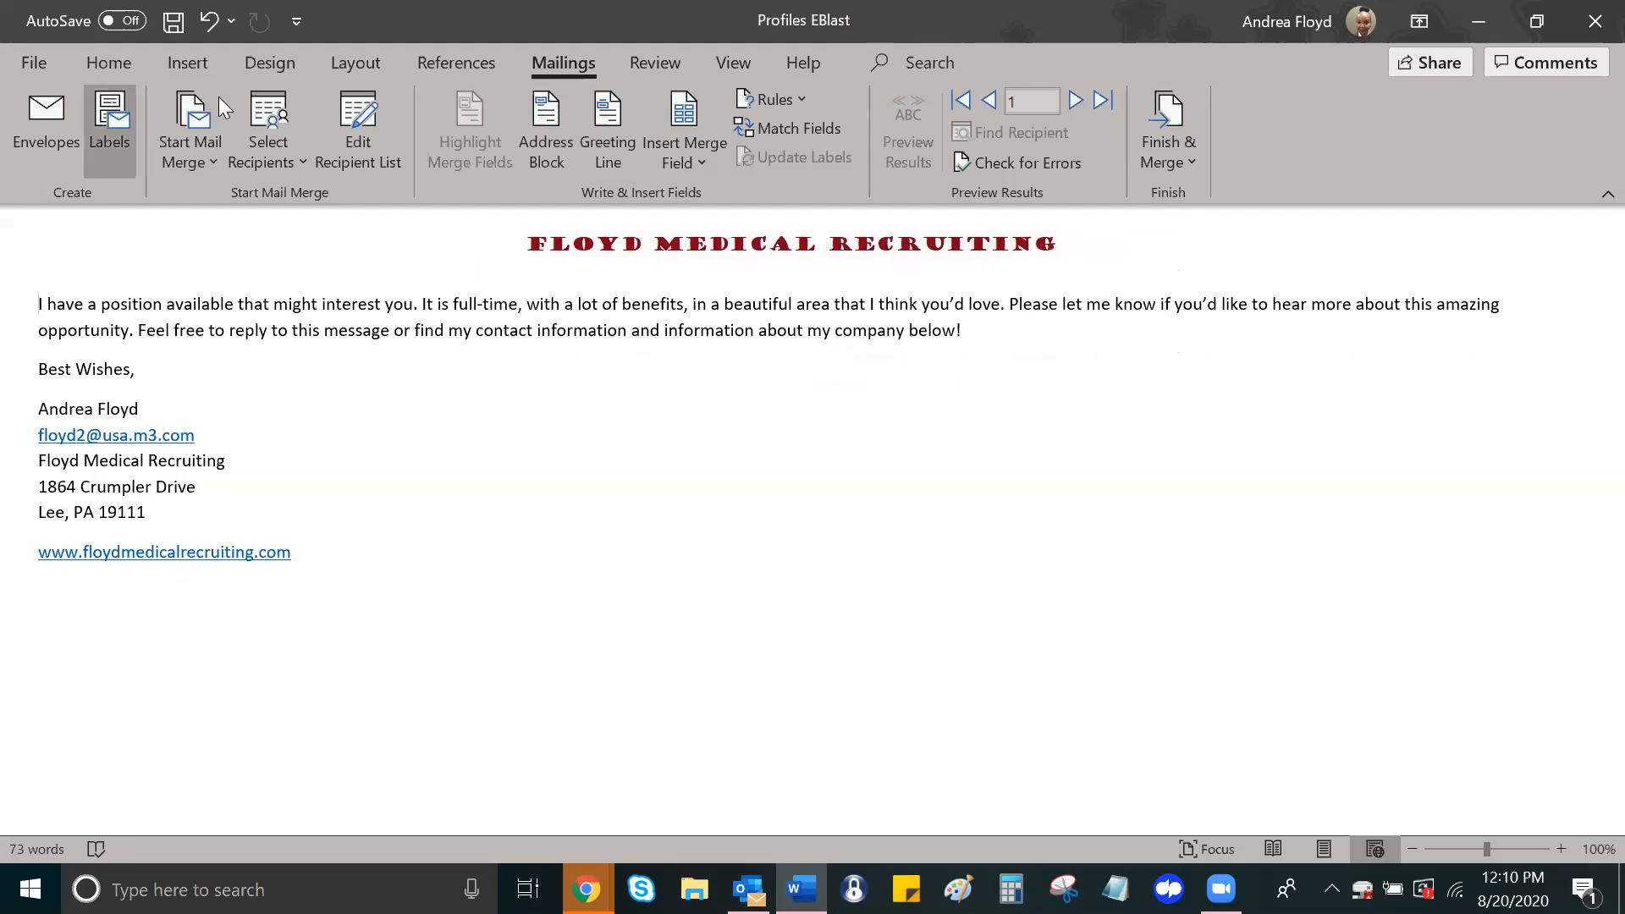
left_click(608, 127)
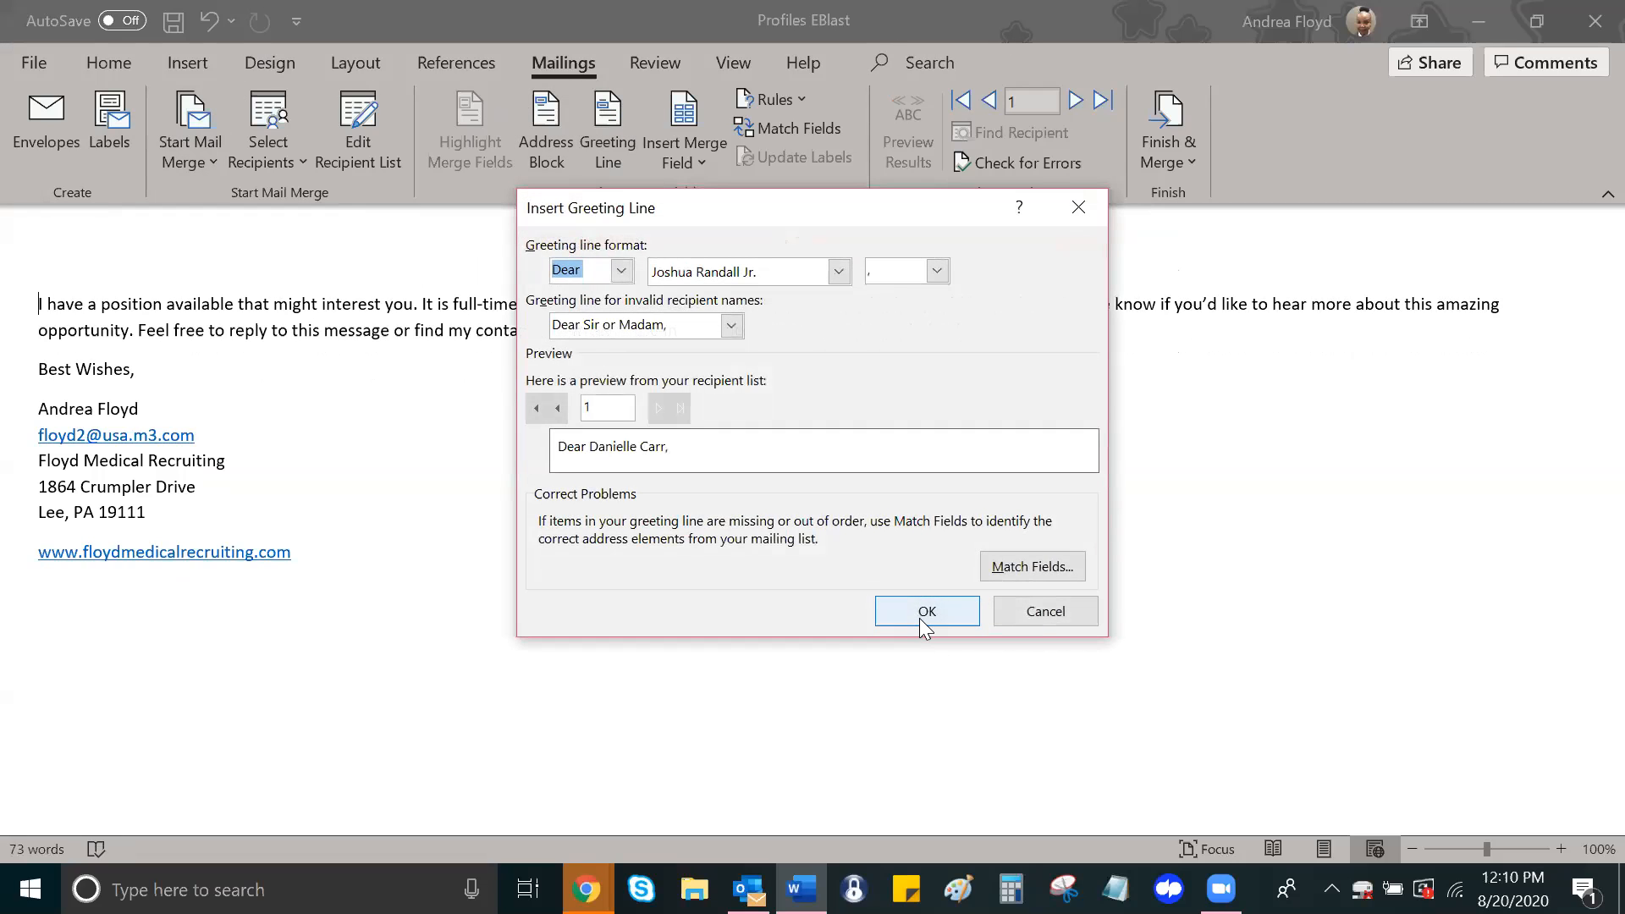
left_click(926, 611)
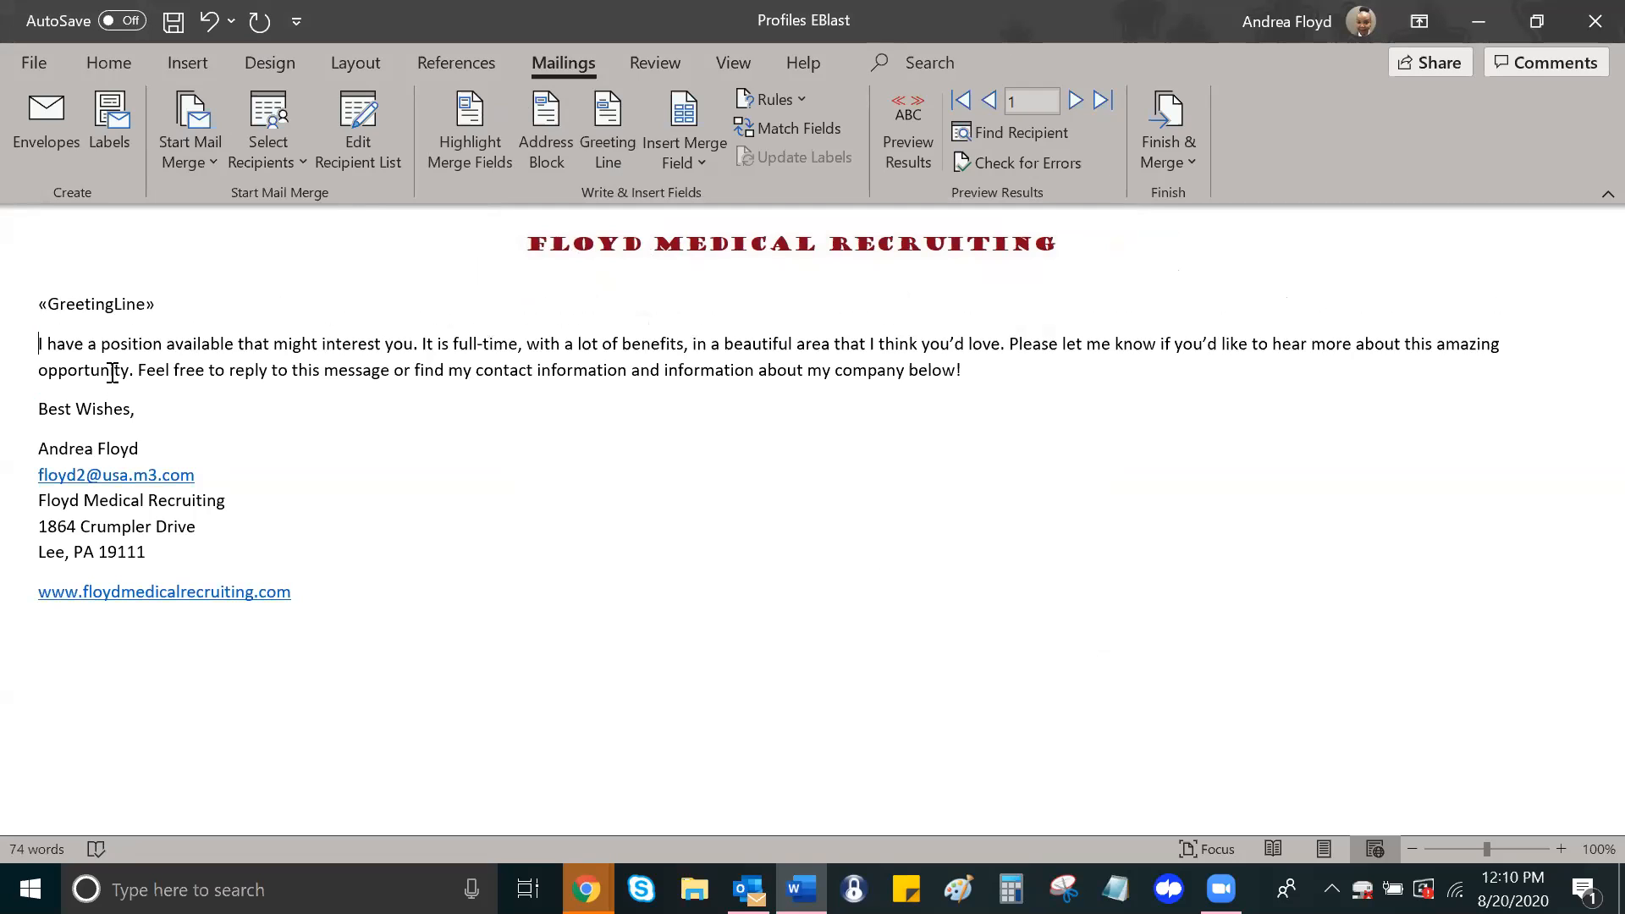
Step: Preview the merge results and compare the greeting for the first and second recipients
left_click(915, 152)
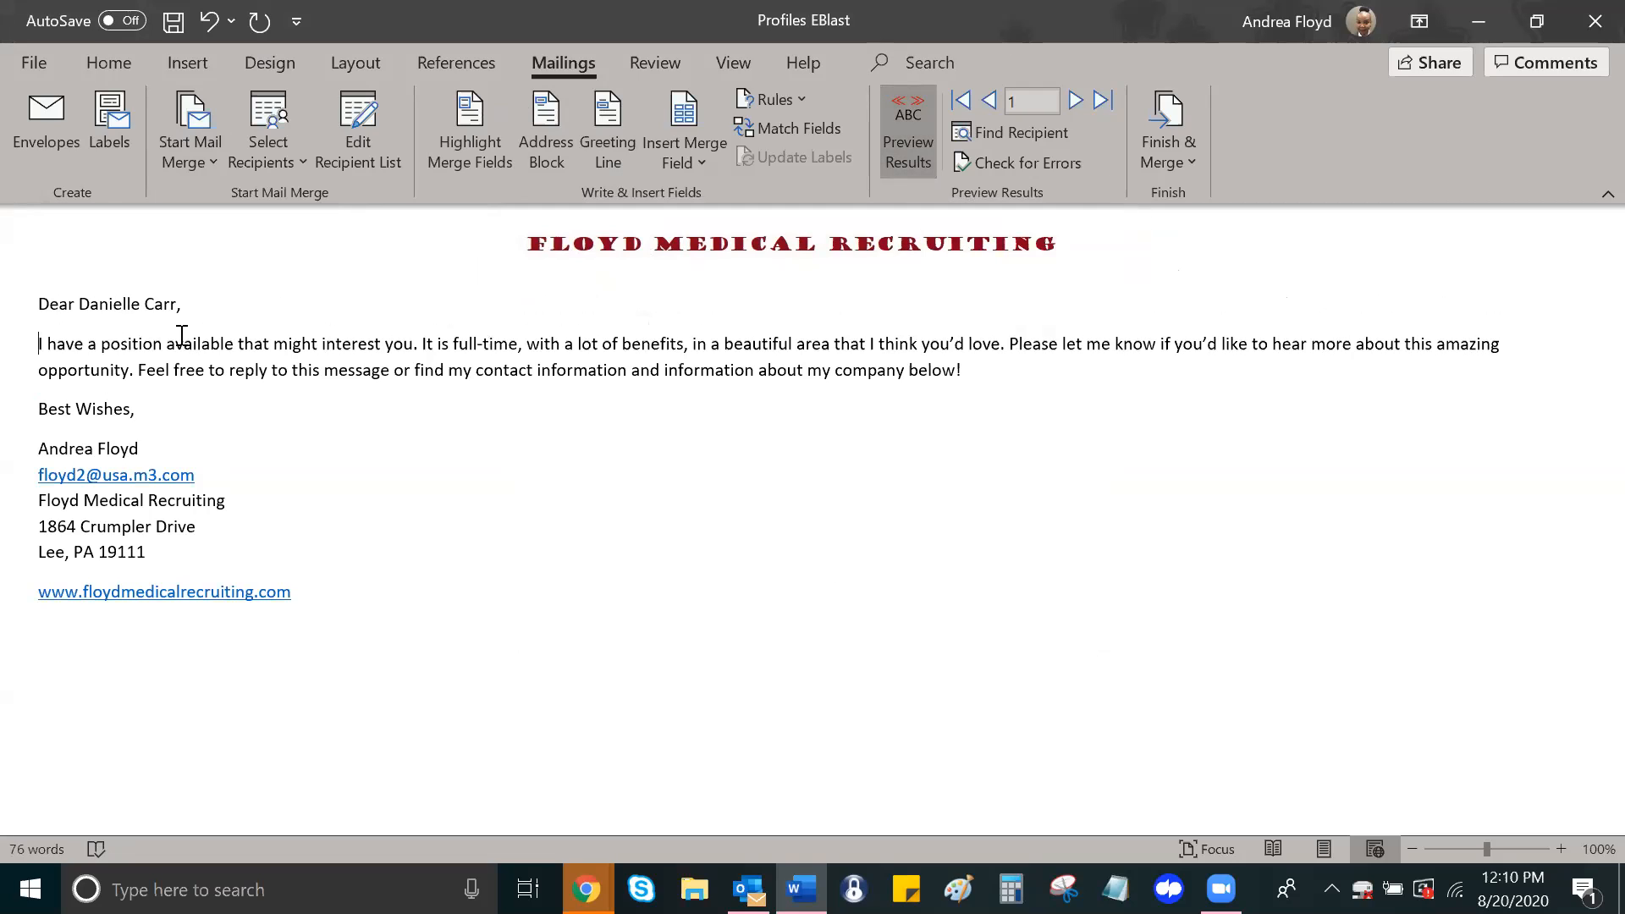
left_click(1076, 102)
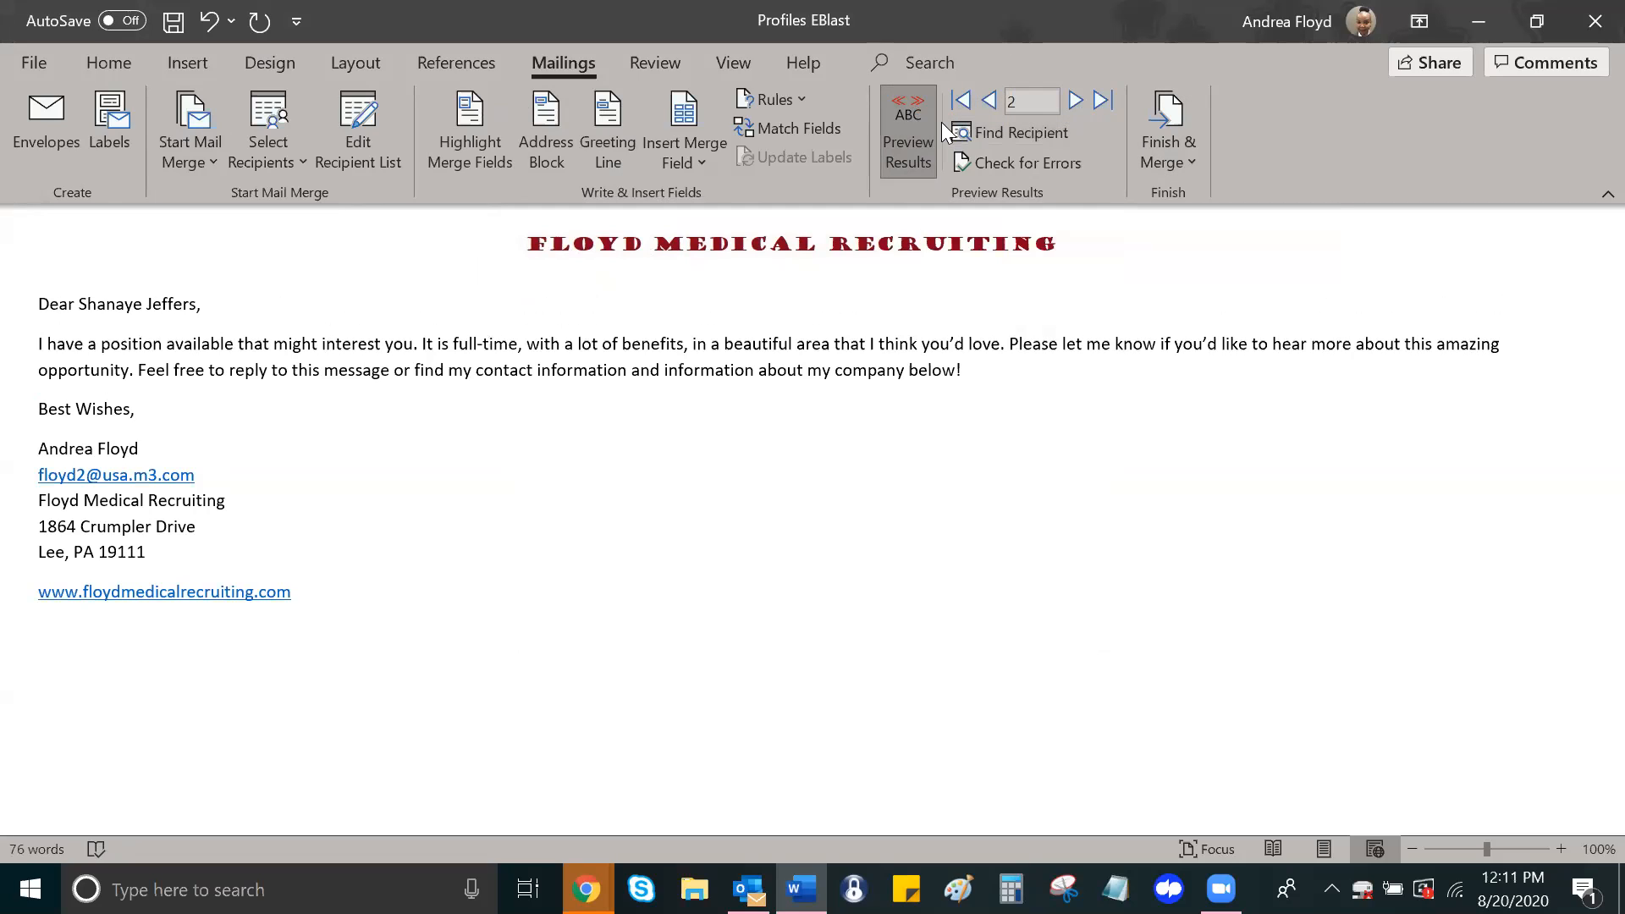
left_click(990, 102)
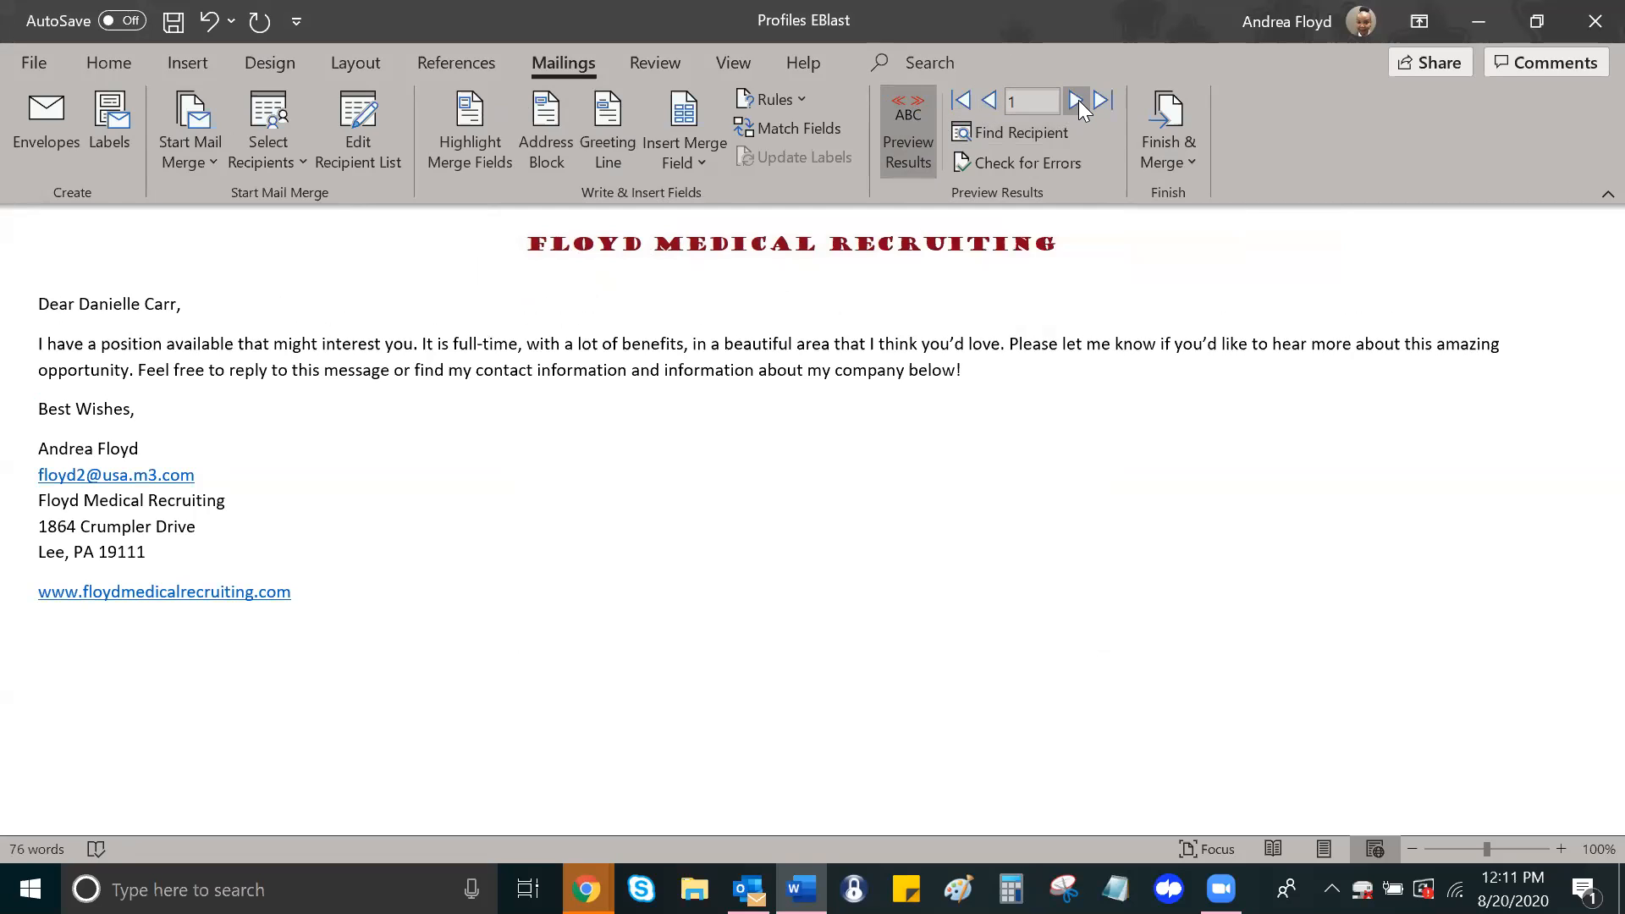
left_click(1076, 103)
left_click(989, 102)
Step: Replace the greeting line with "Dear Dr.", the Last_Name merge field and a comma
left_click_drag(43, 303, 196, 305)
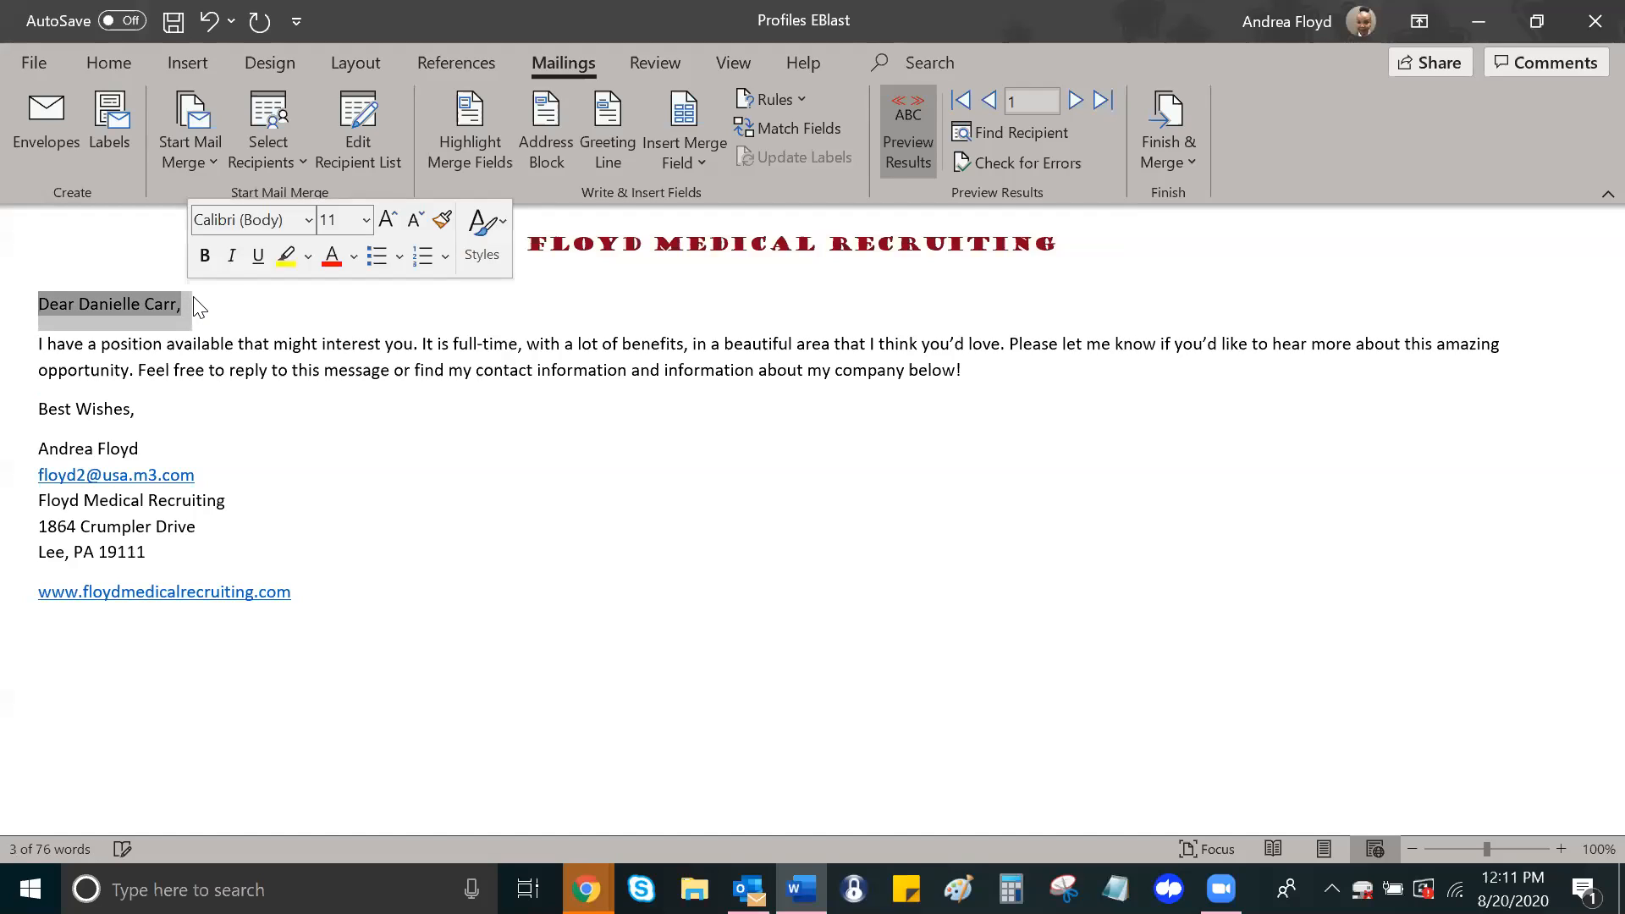
type("Dear")
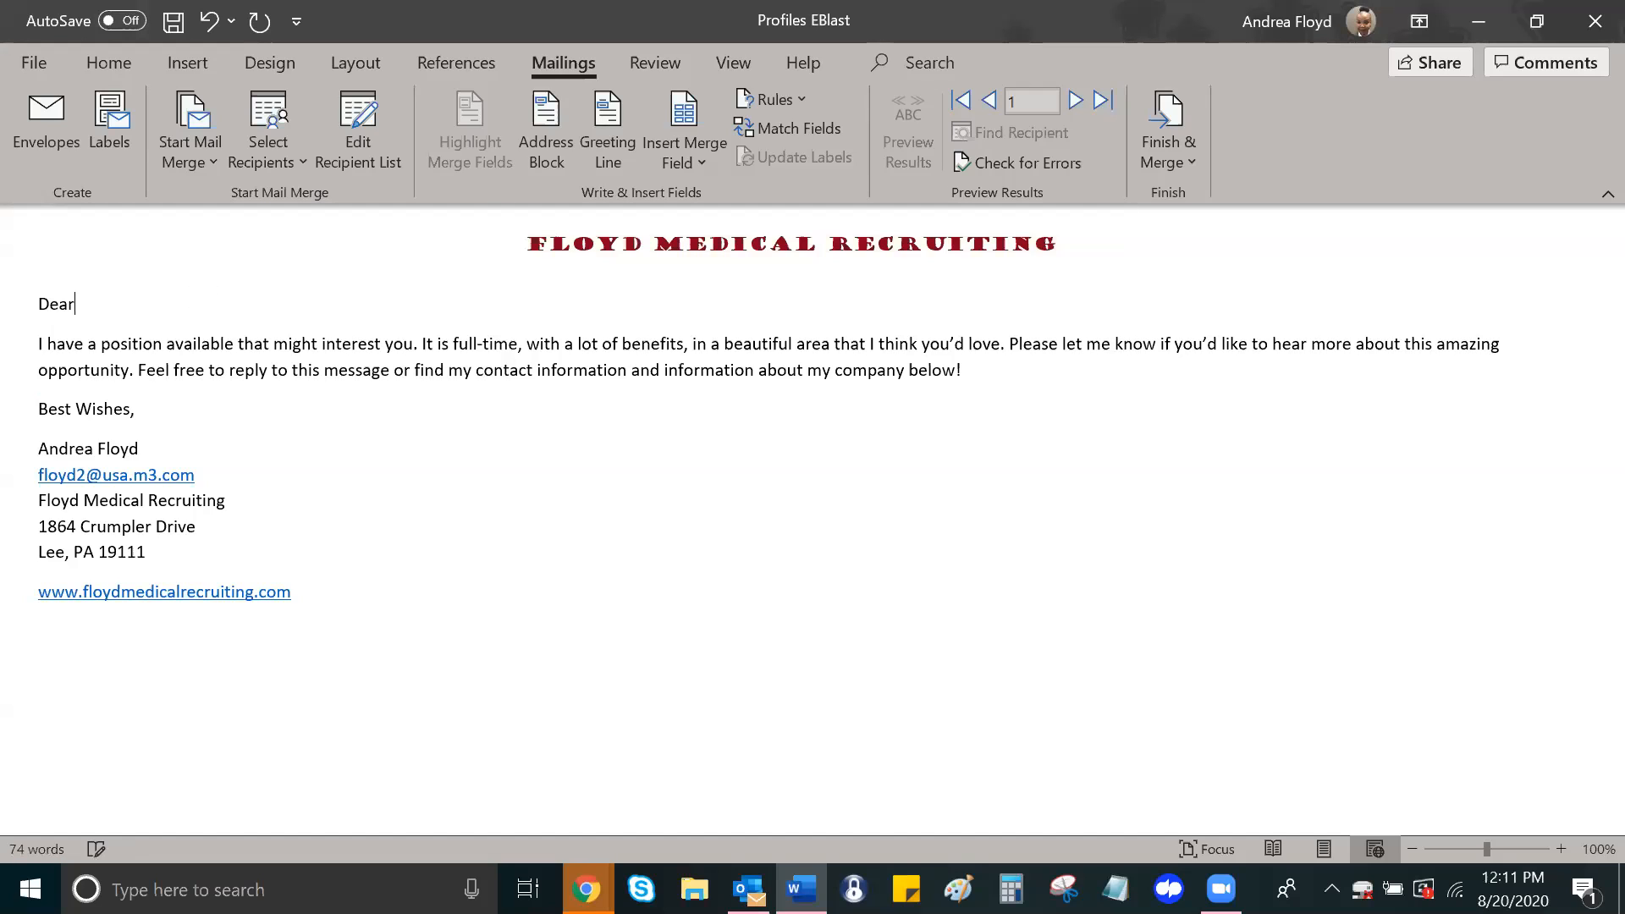
type(" Dr.")
left_click(695, 161)
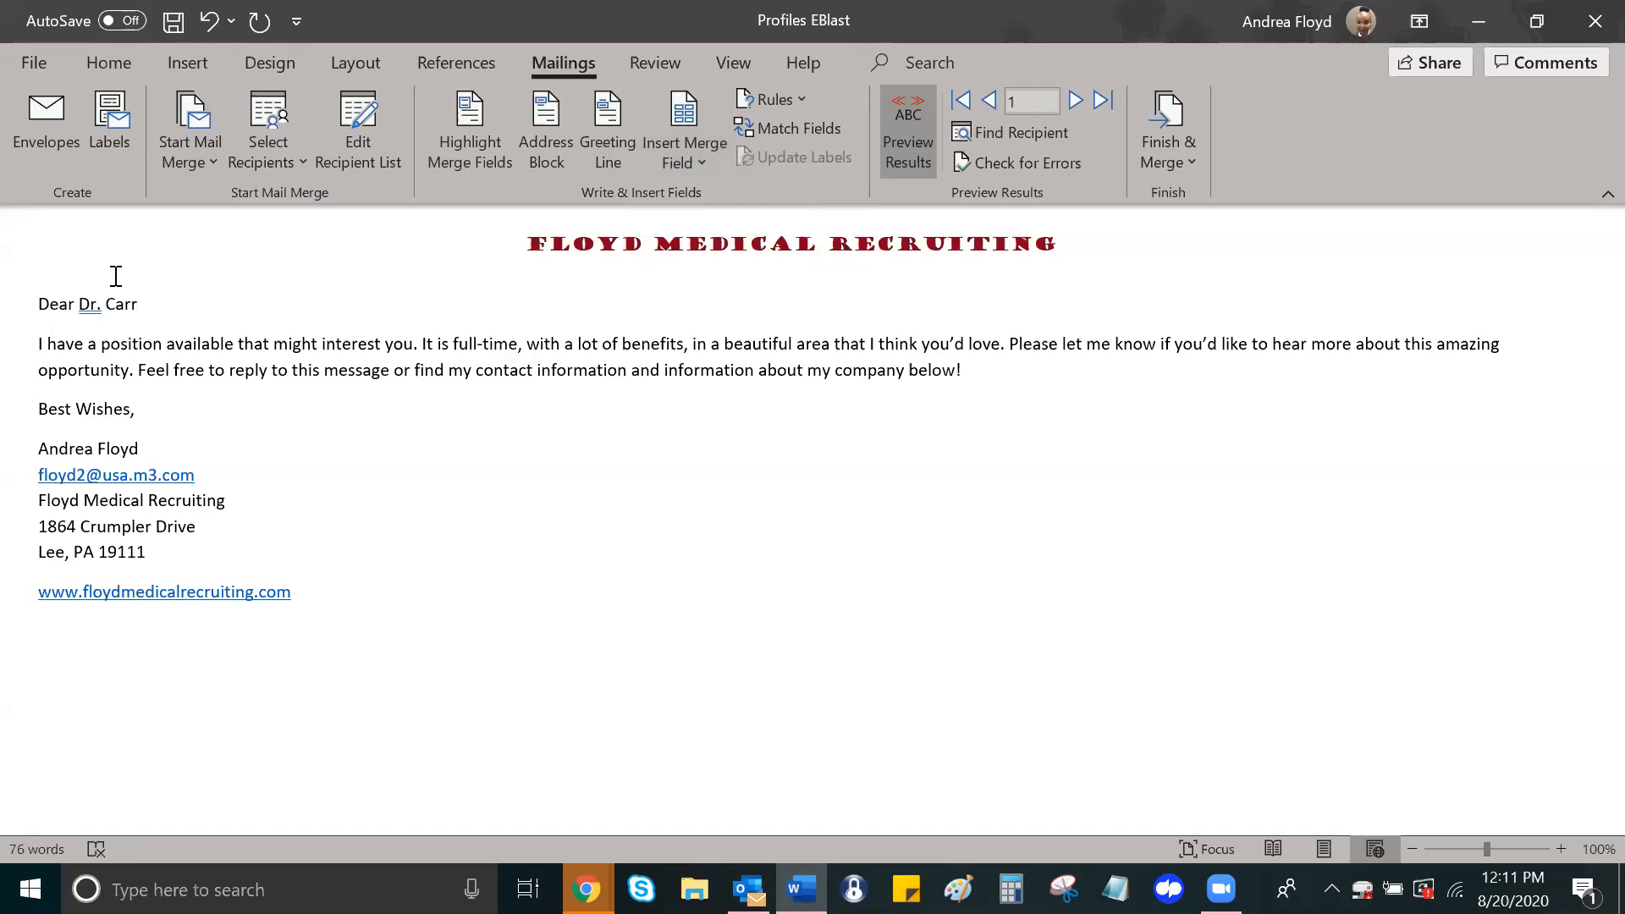
type(",")
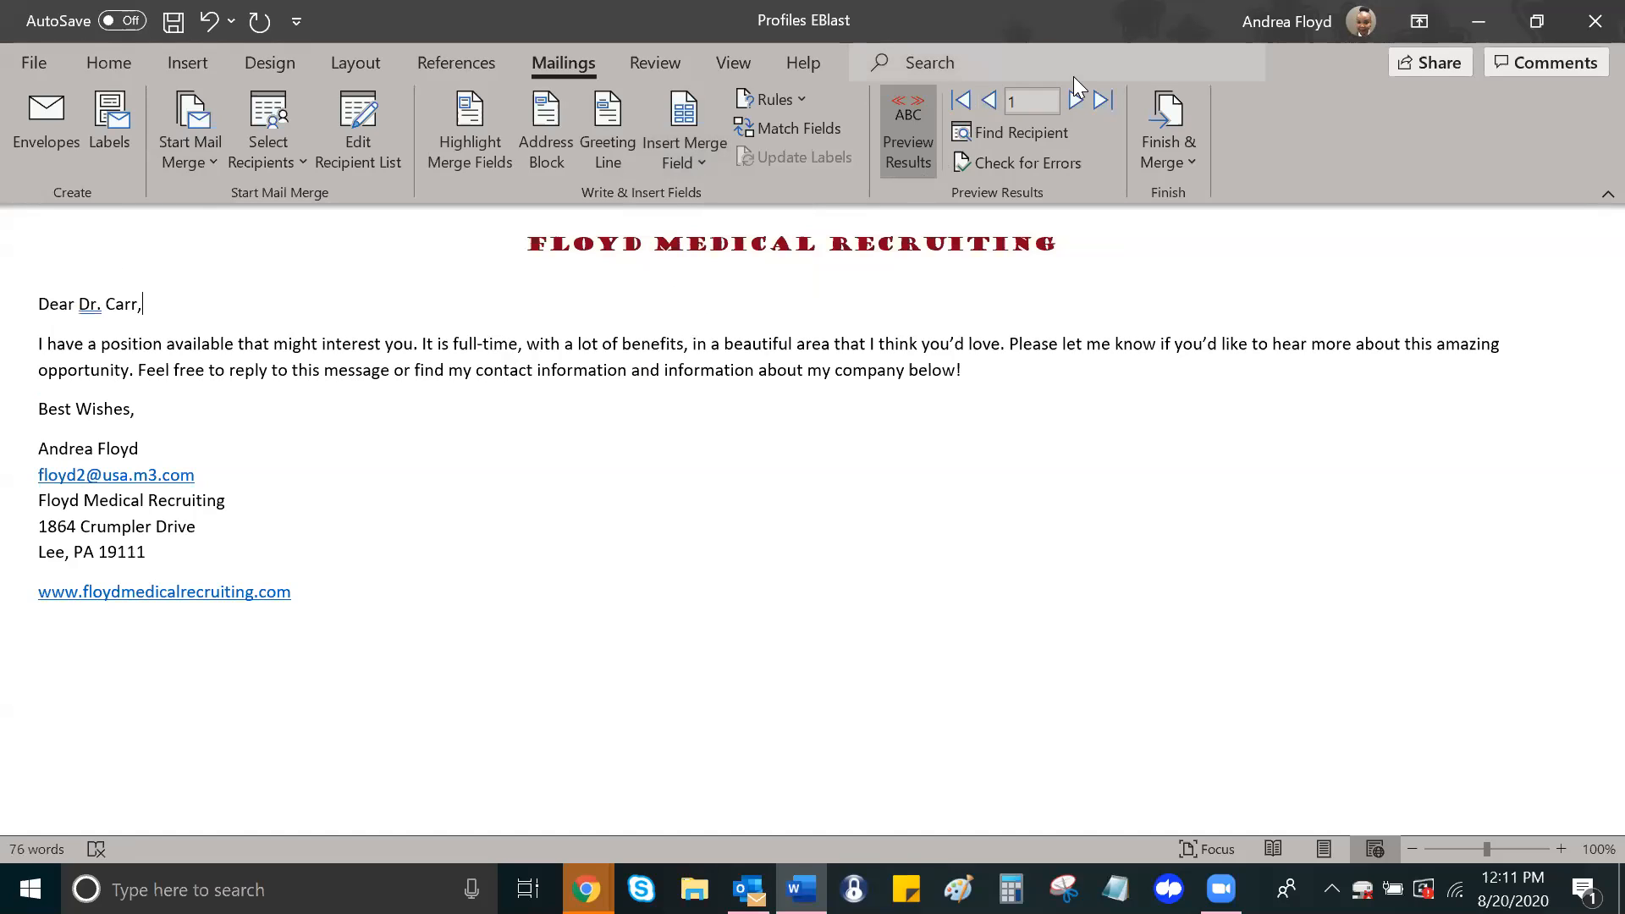
Step: Check the new greeting on the first two recipients and look through the merge fields available for the letter
left_click(1077, 102)
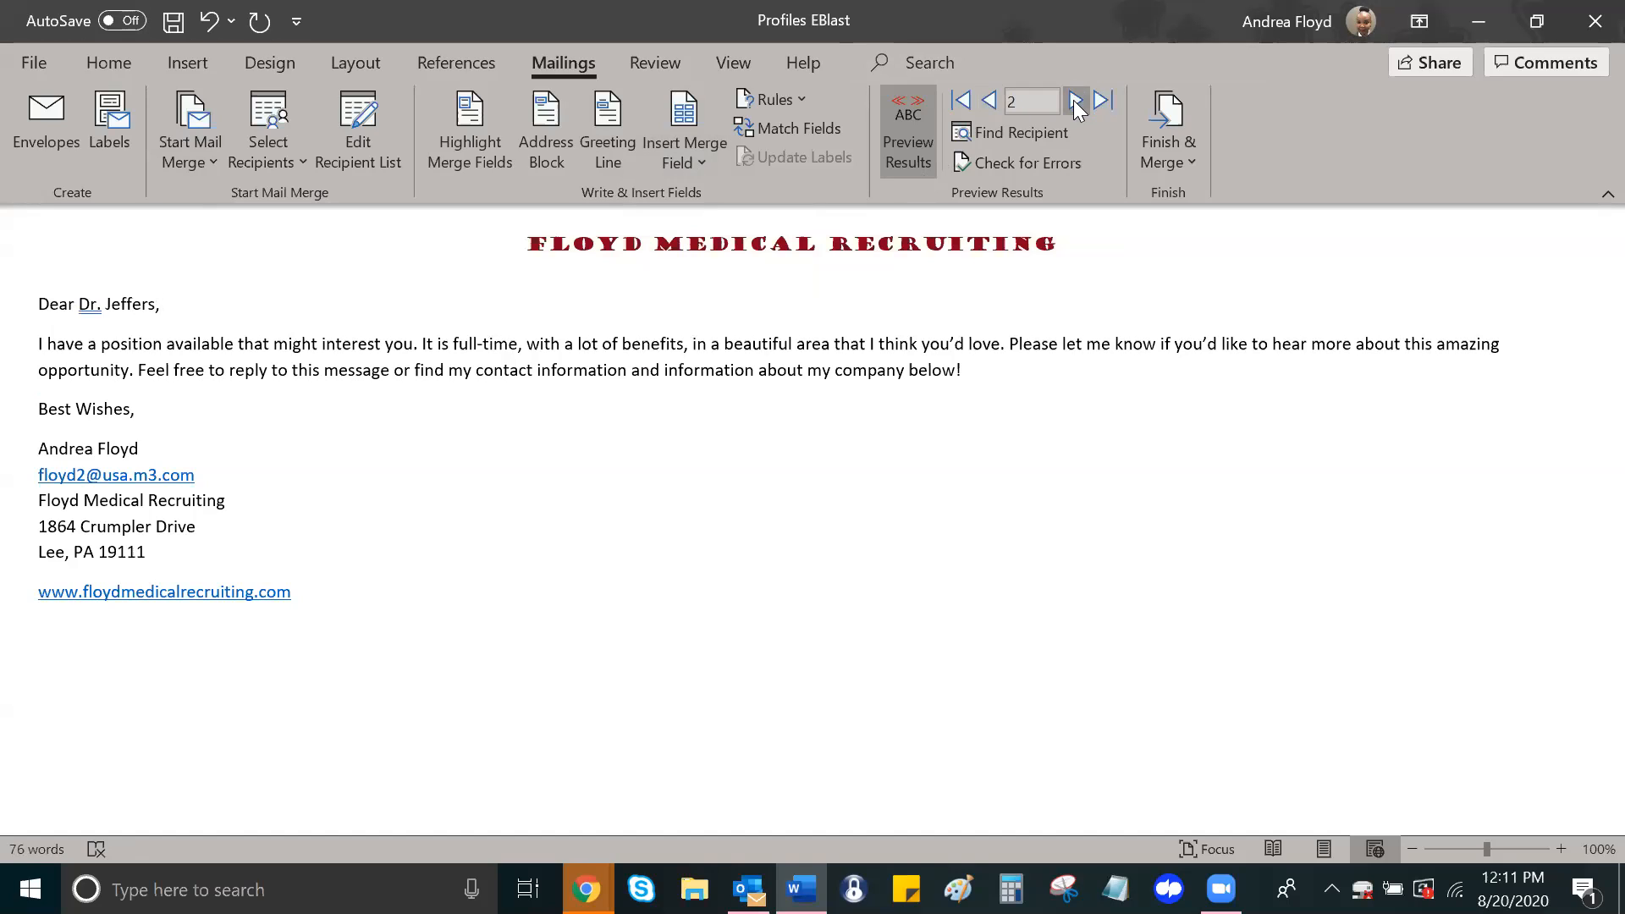
left_click(992, 102)
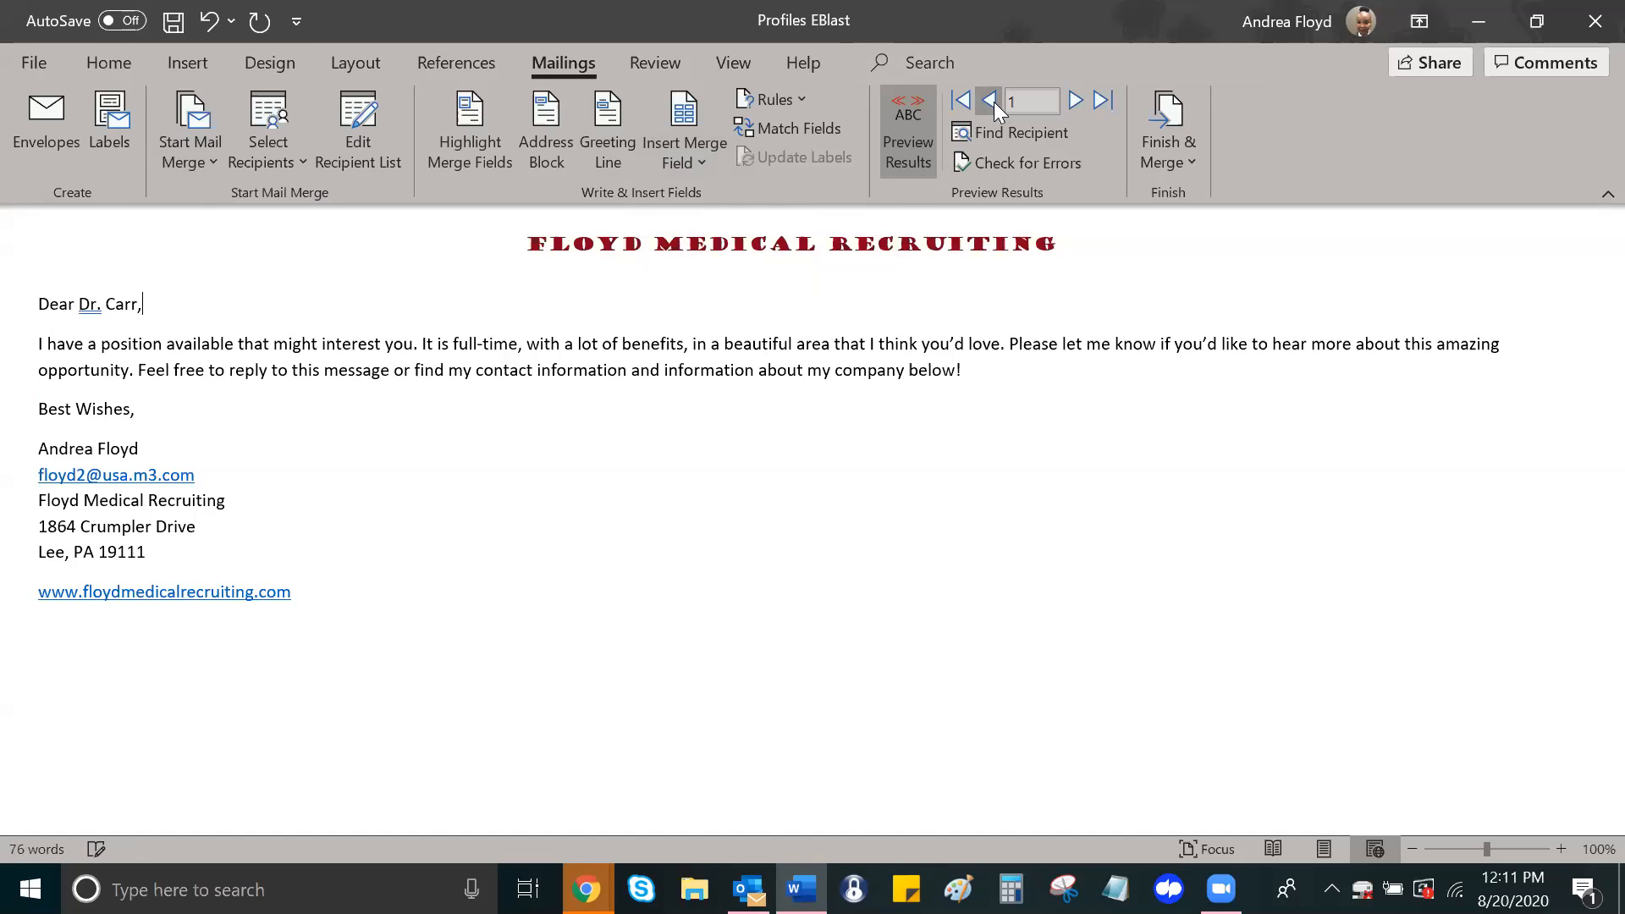
left_click(676, 163)
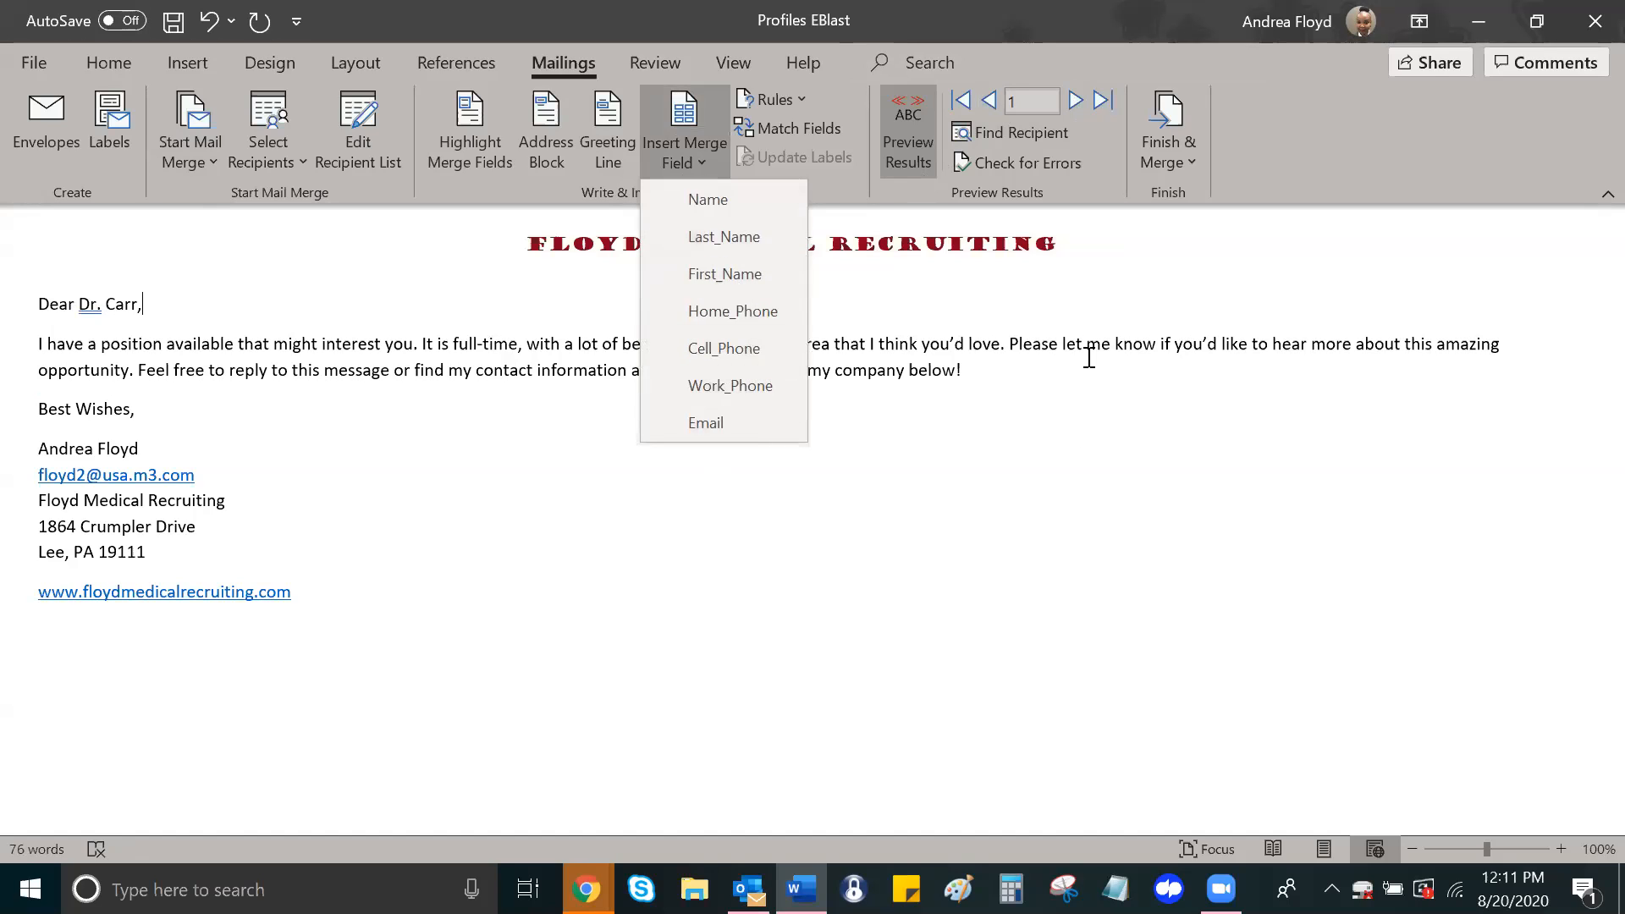
left_click(1006, 369)
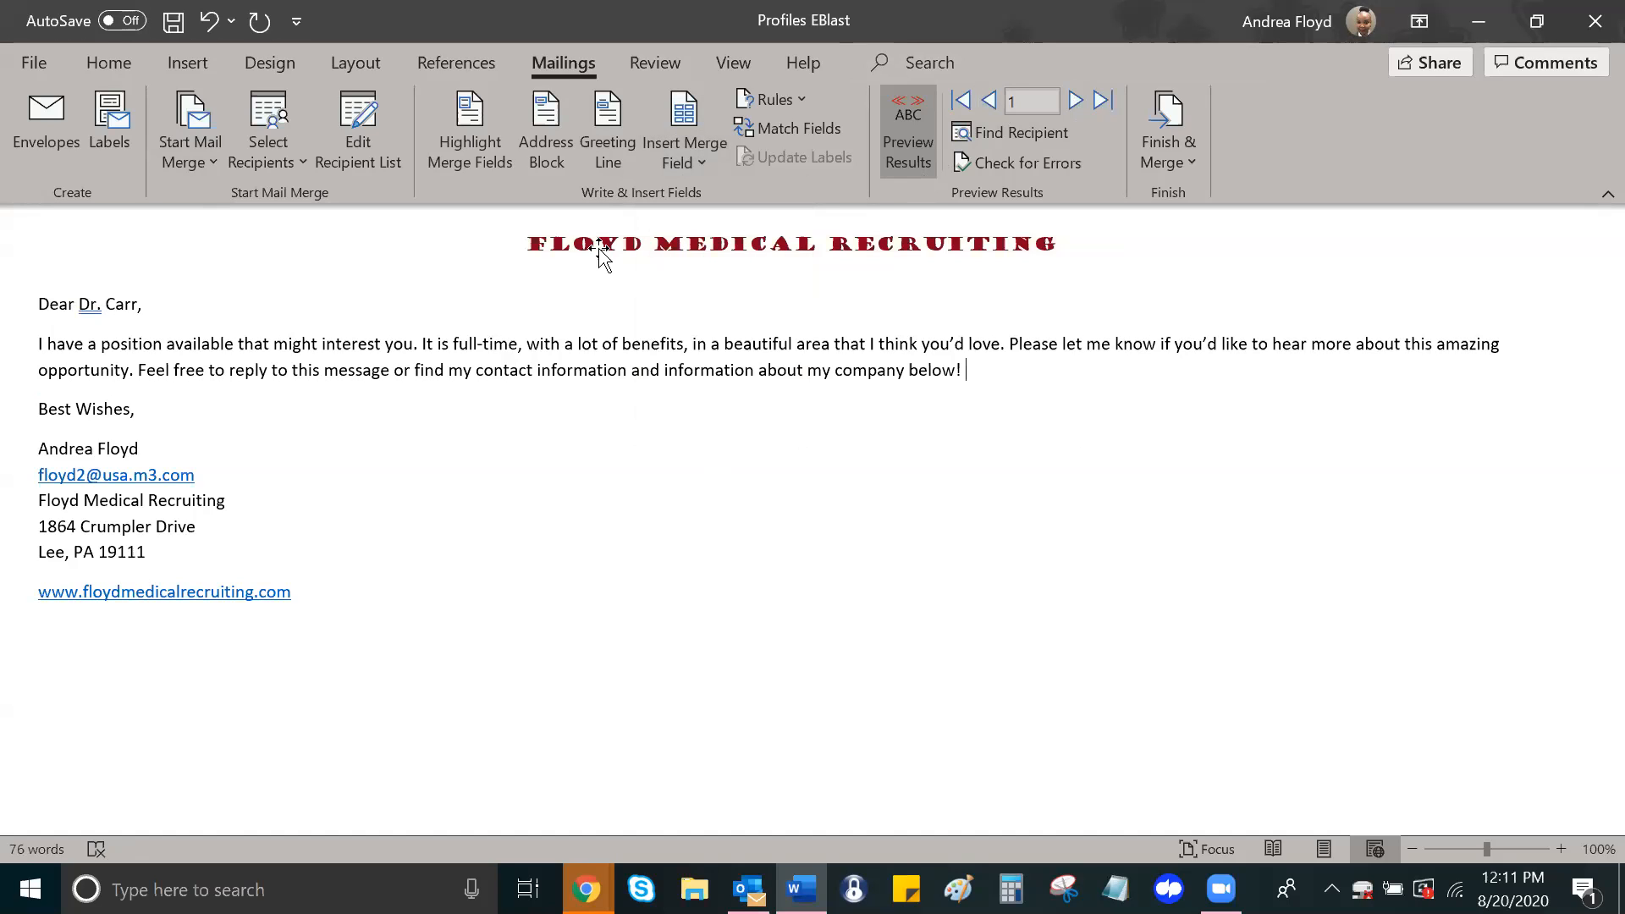
left_click(701, 157)
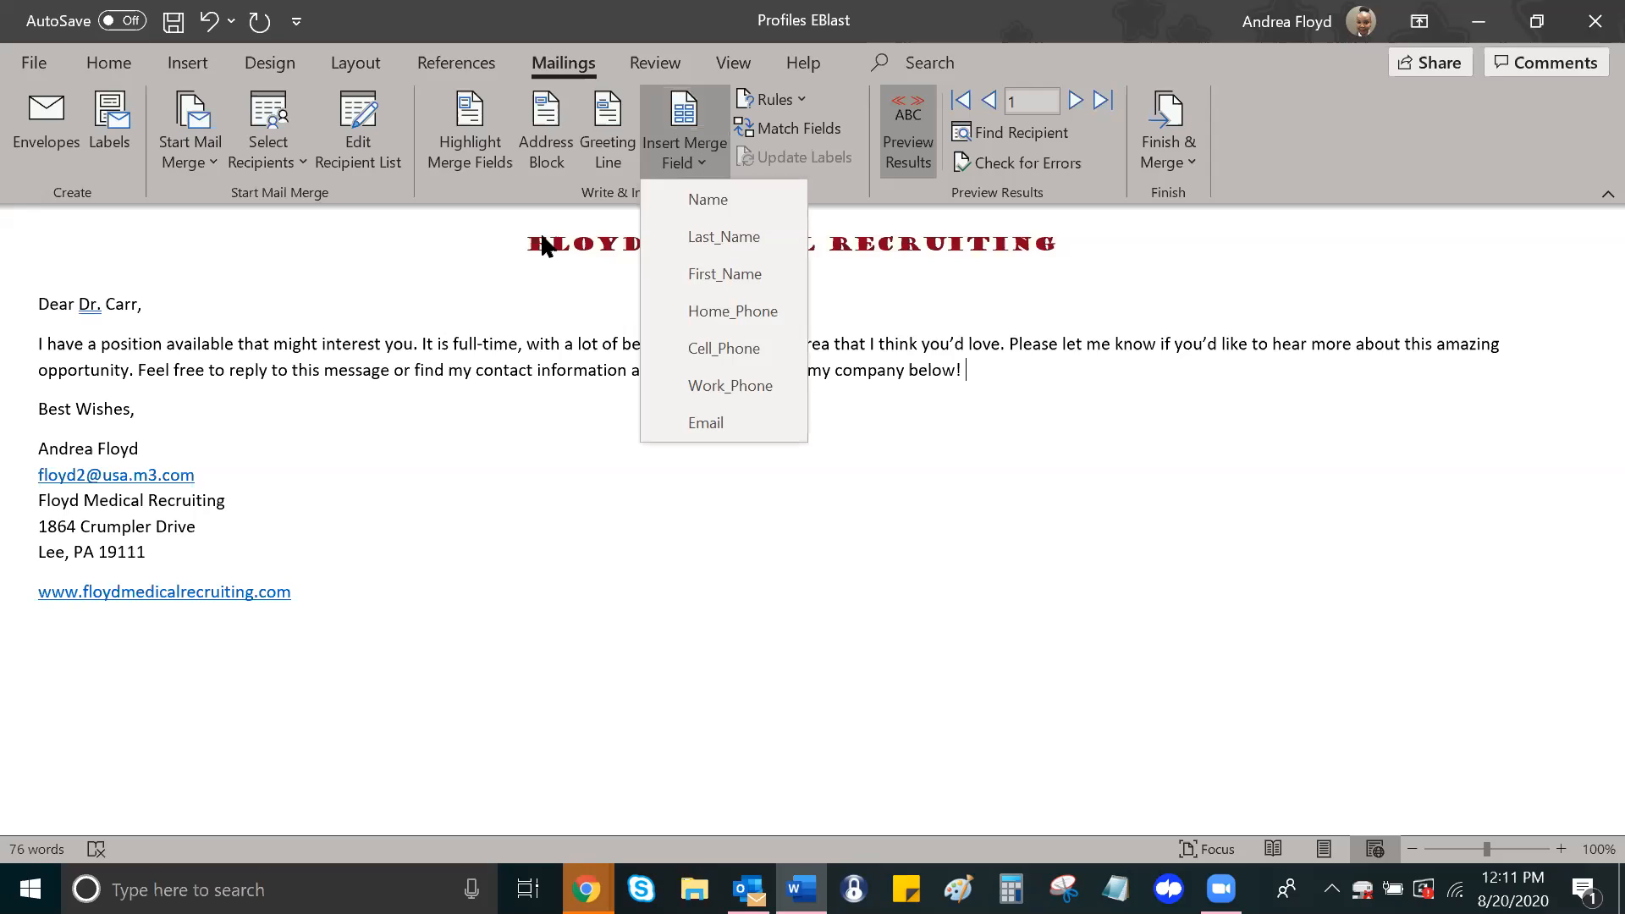
left_click(498, 390)
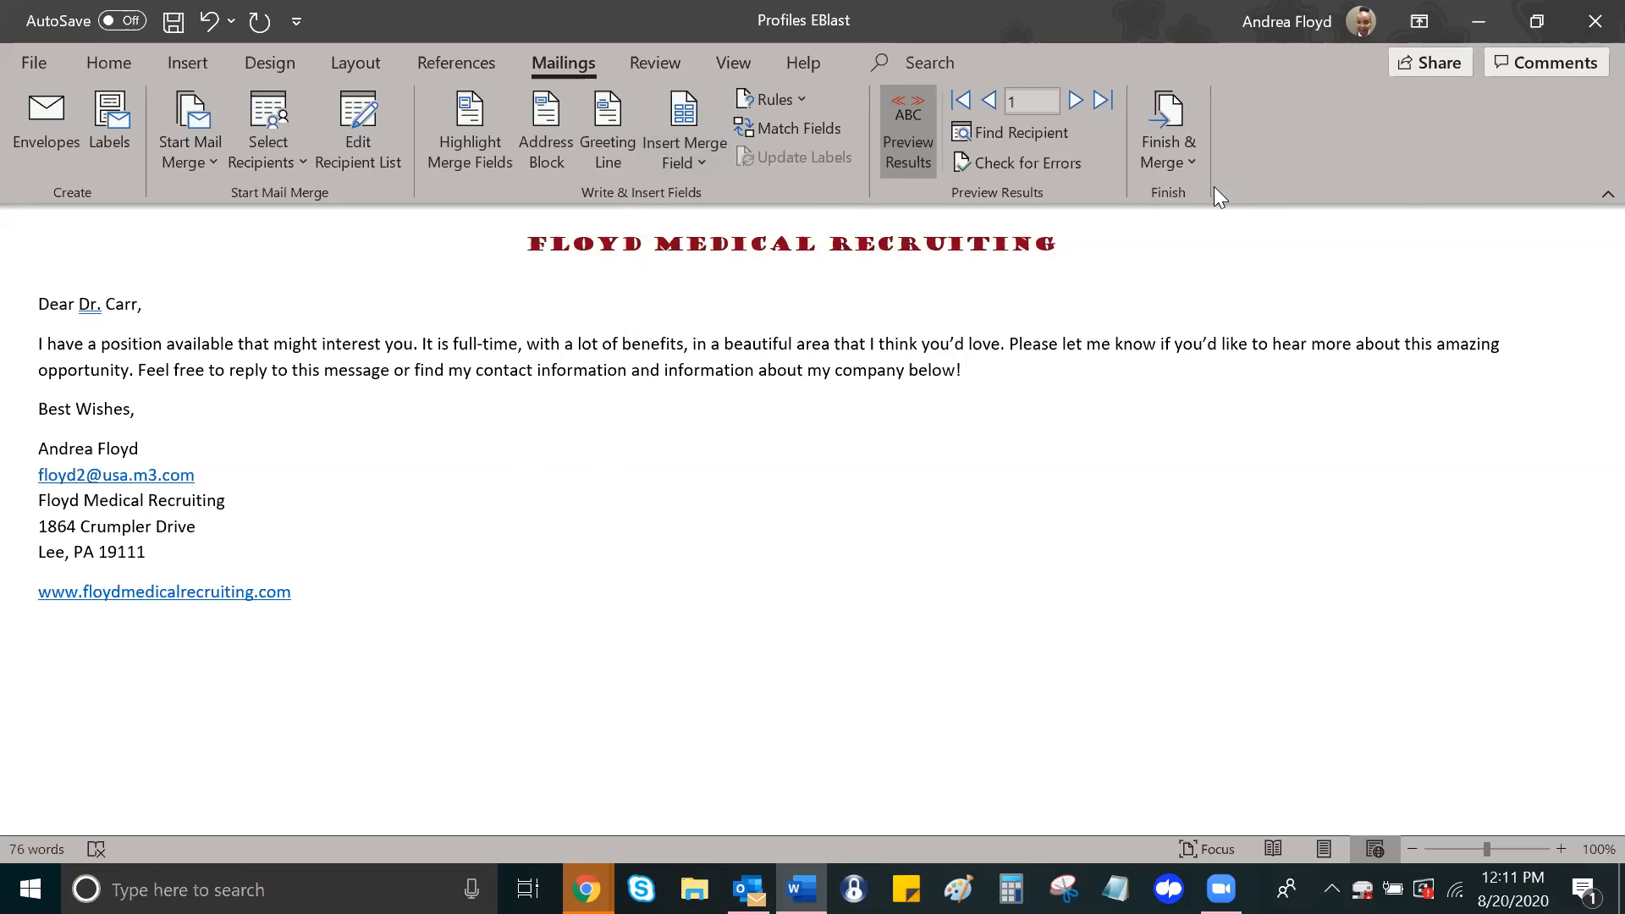
Step: Finish the merge by sending HTML e-mail messages to the Email field for all records, with subject line Test
left_click(1192, 161)
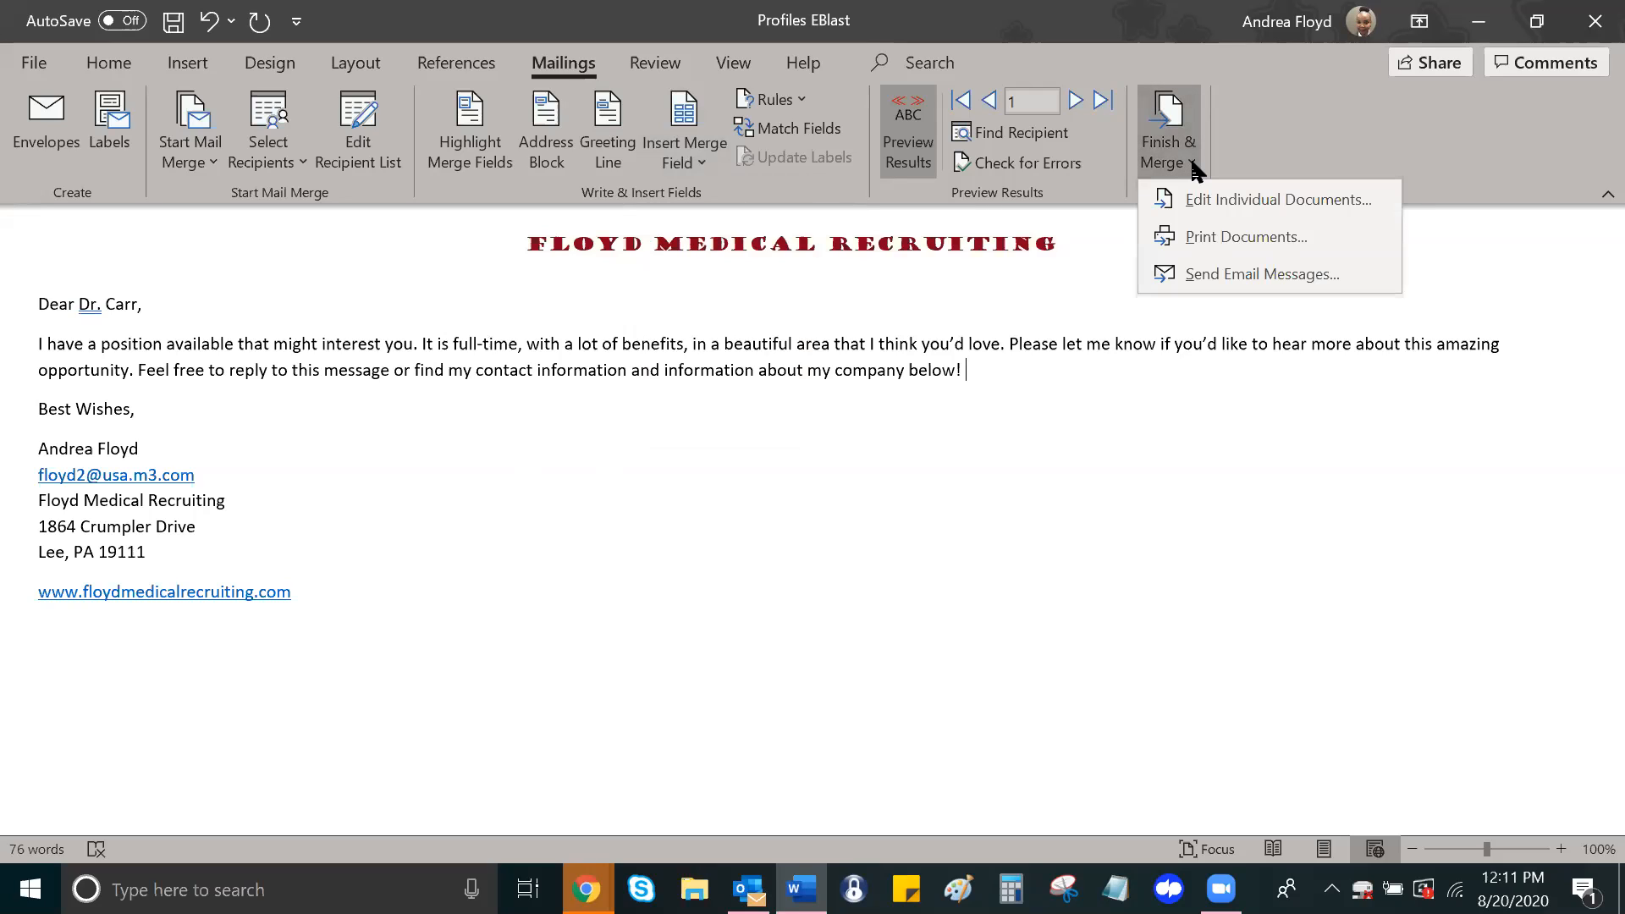
left_click(1204, 281)
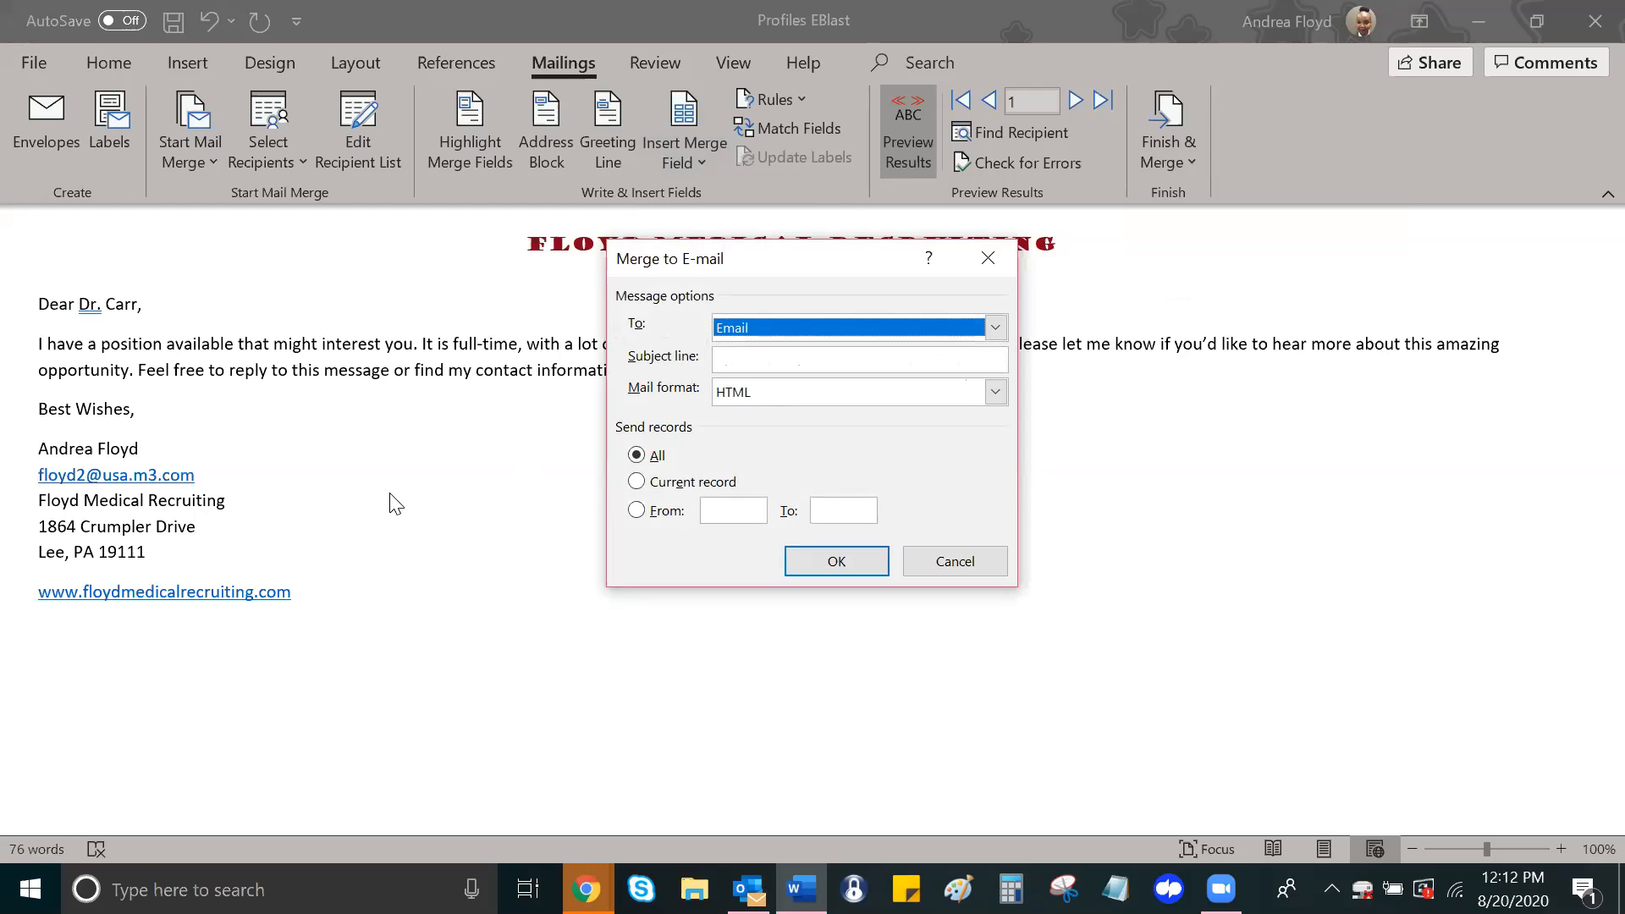
left_click(773, 357)
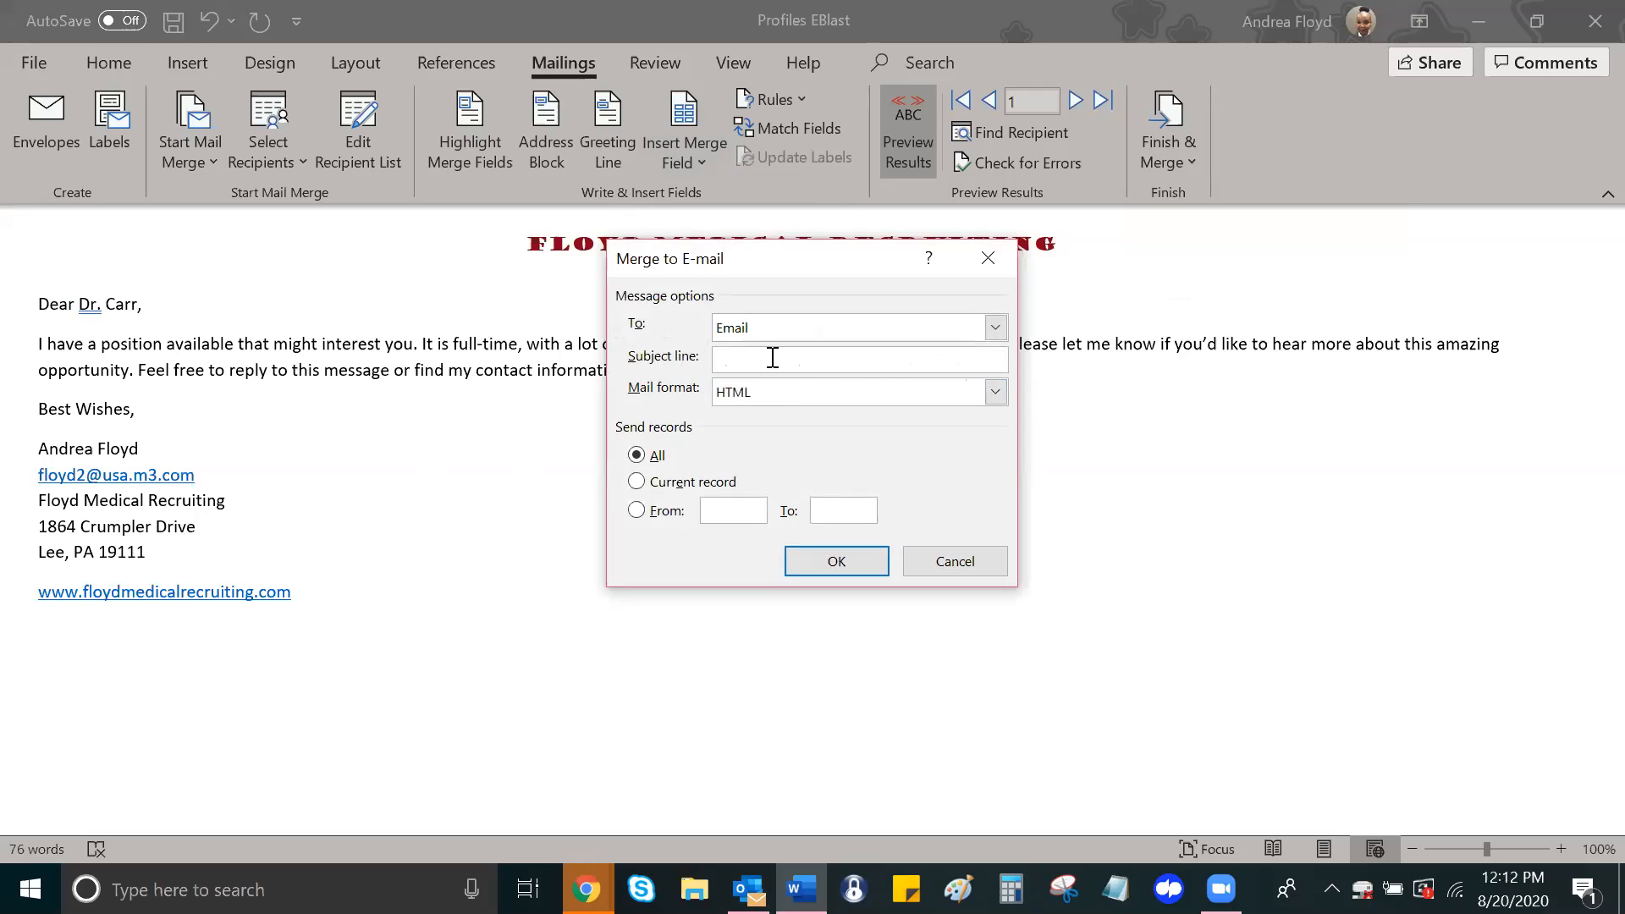
type("Test")
left_click(870, 563)
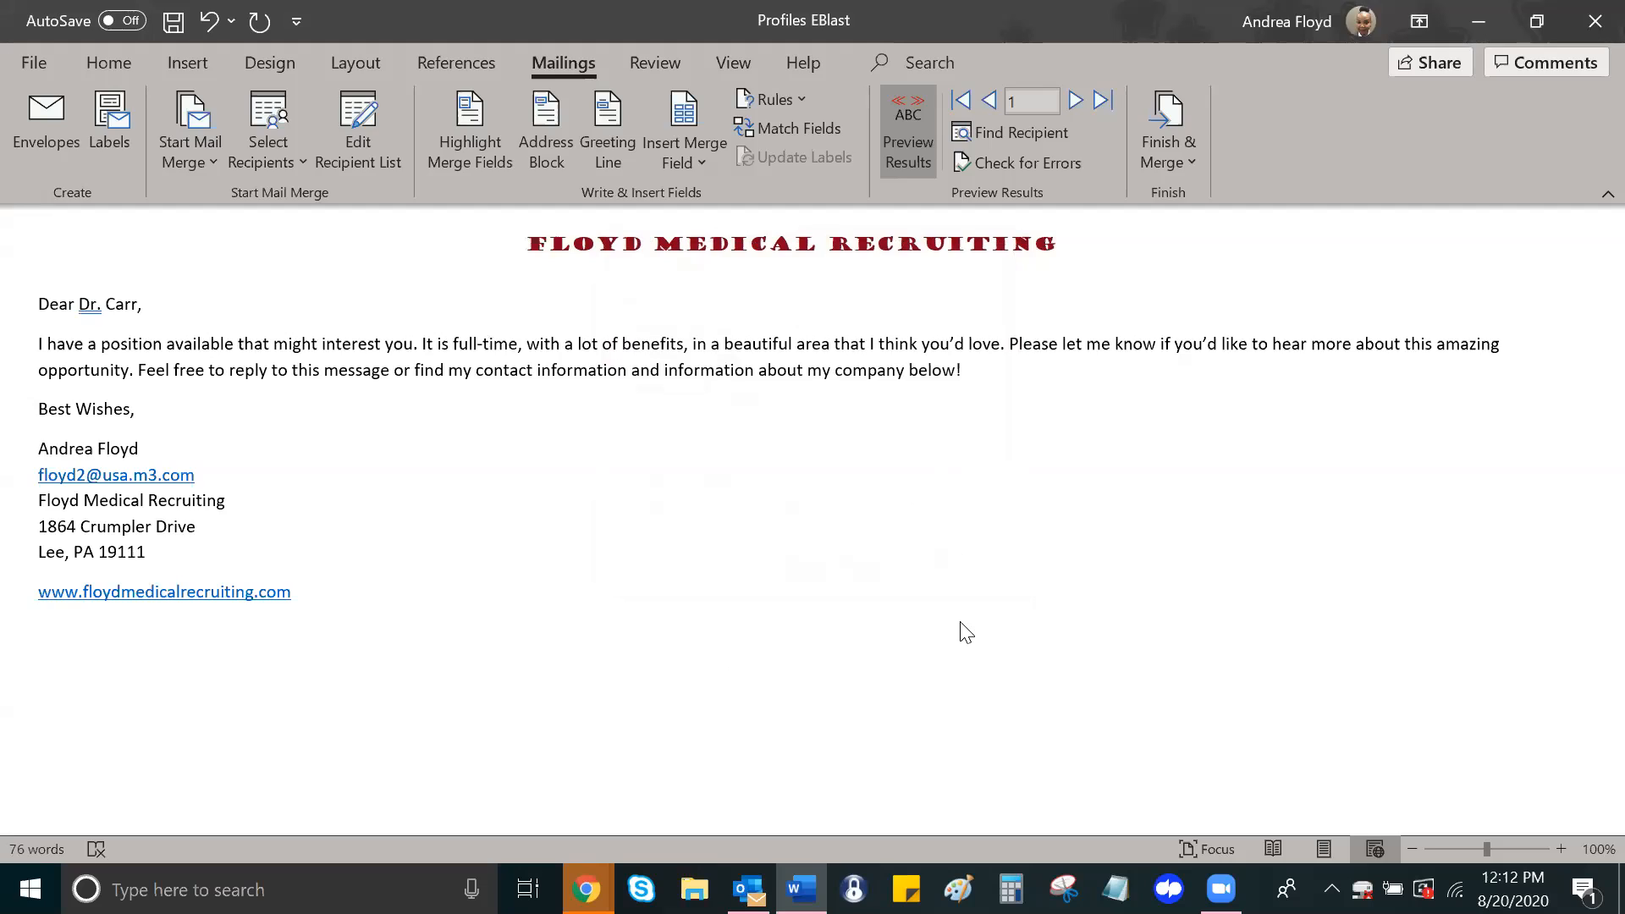
Step: Switch to Outlook, review a received Test message from greeting to signature, and return to the Word letter
key("alt+Tab")
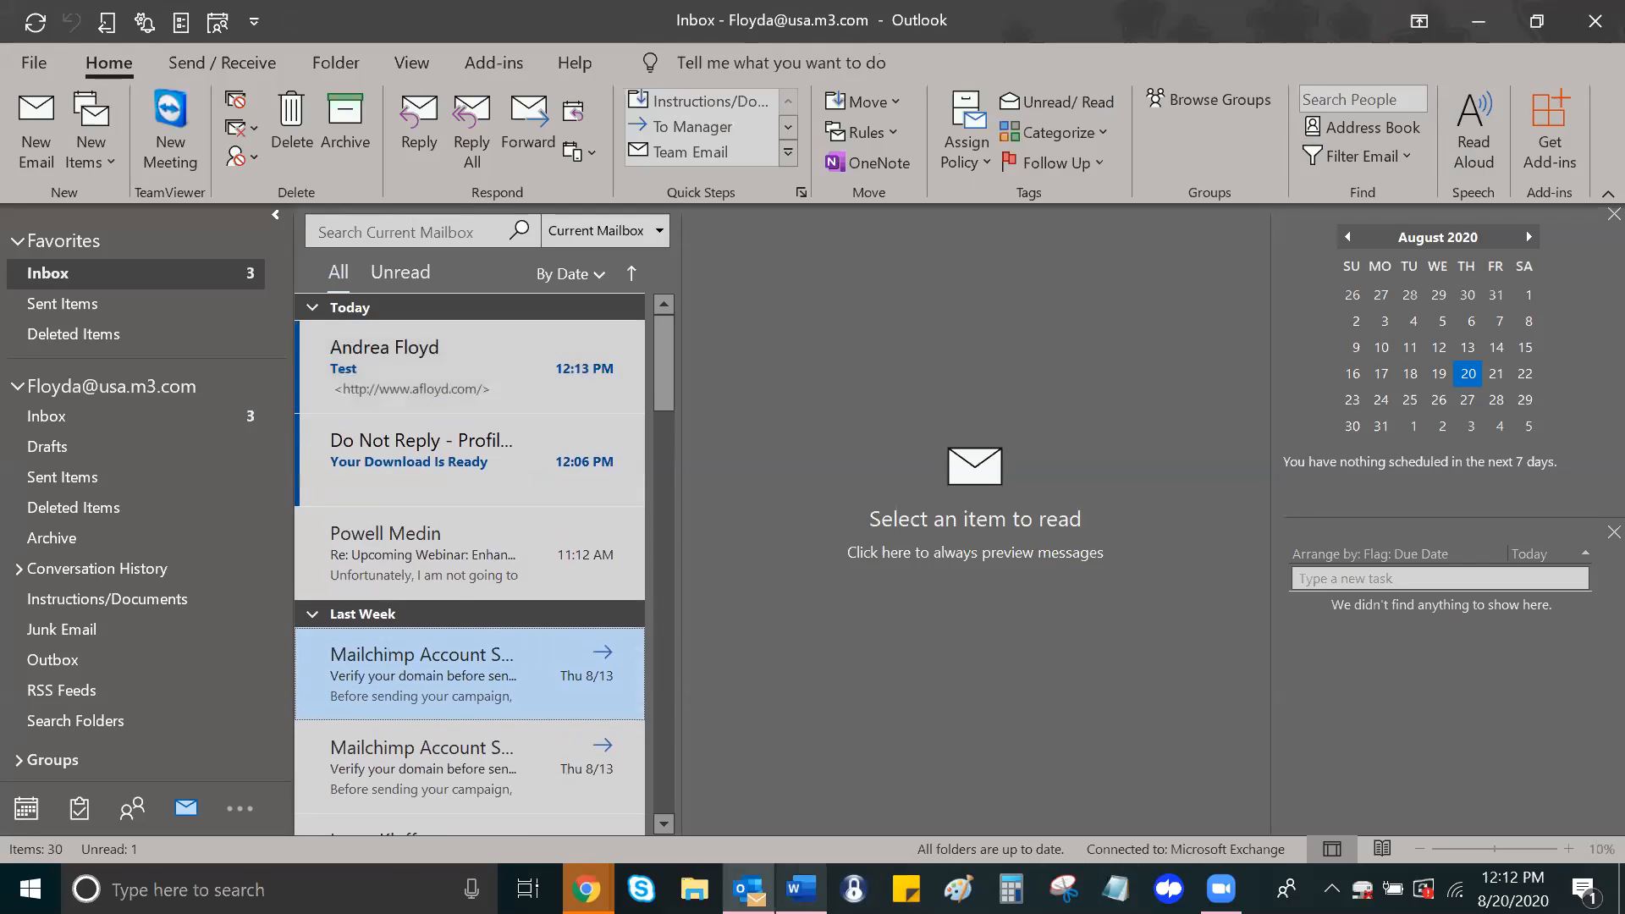
left_click(413, 465)
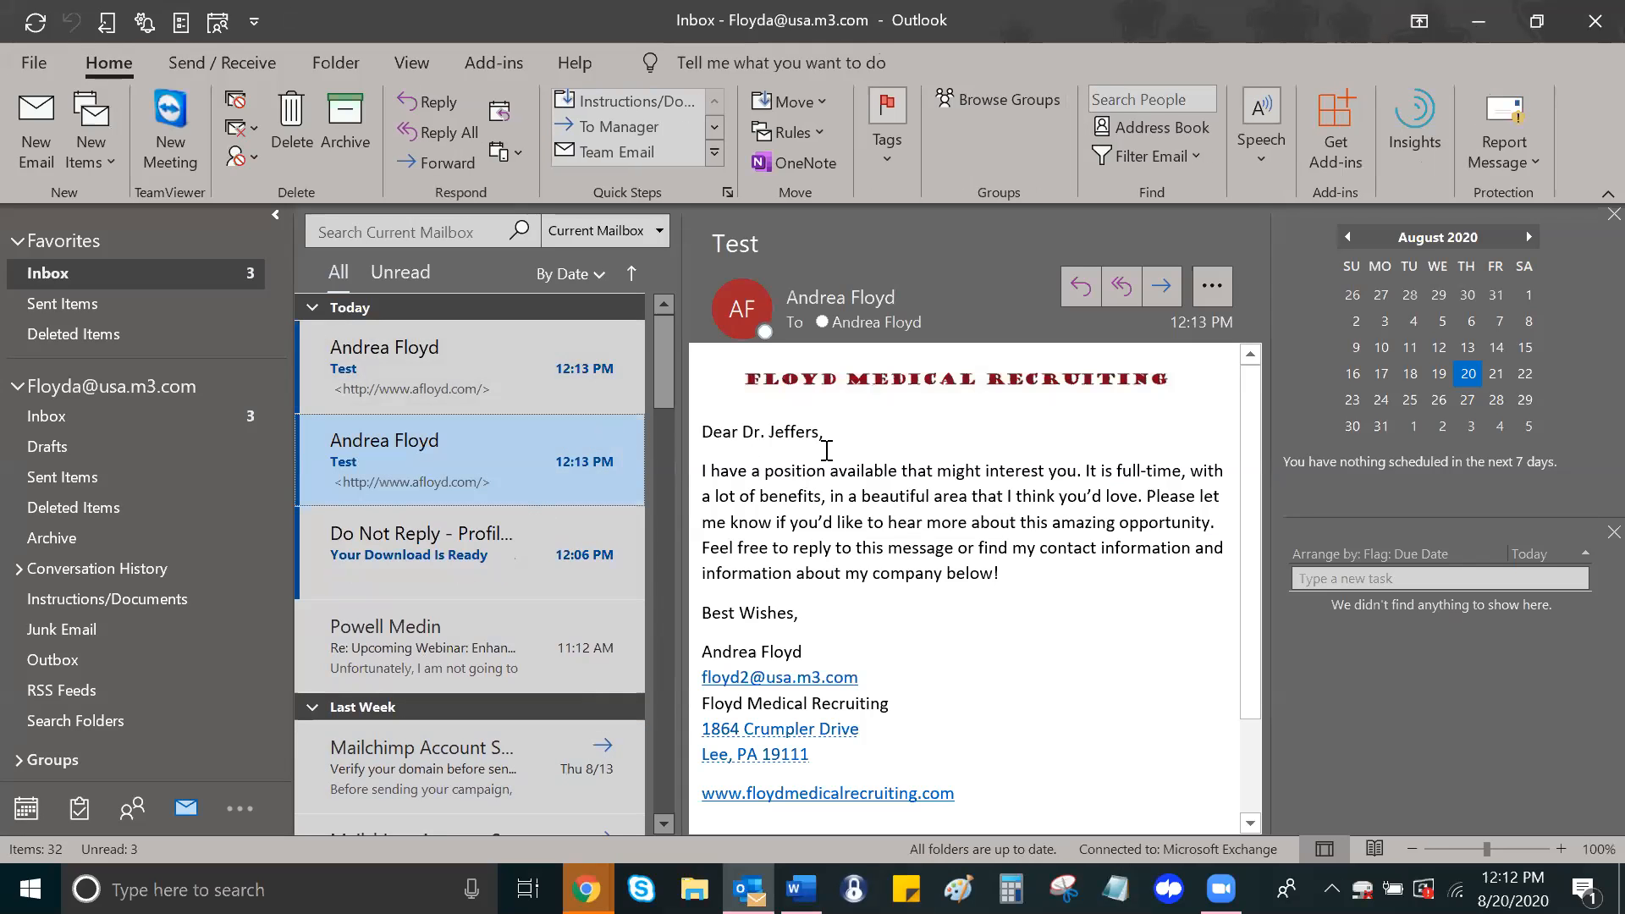
scroll(840, 465, "down", 3)
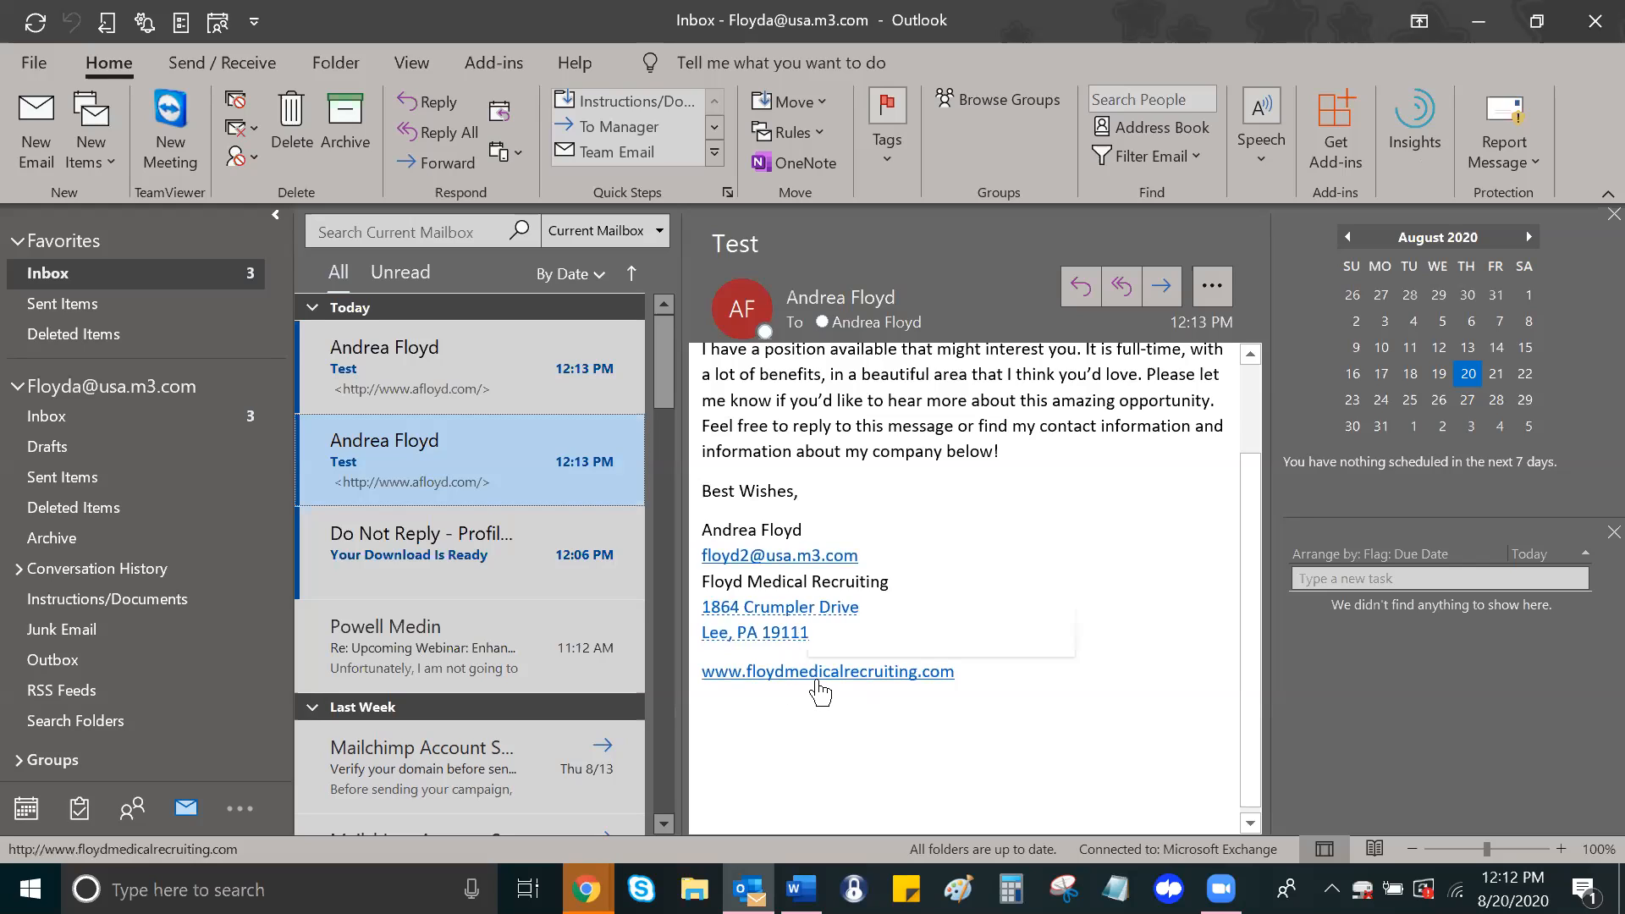
scroll(872, 685, "up", 3)
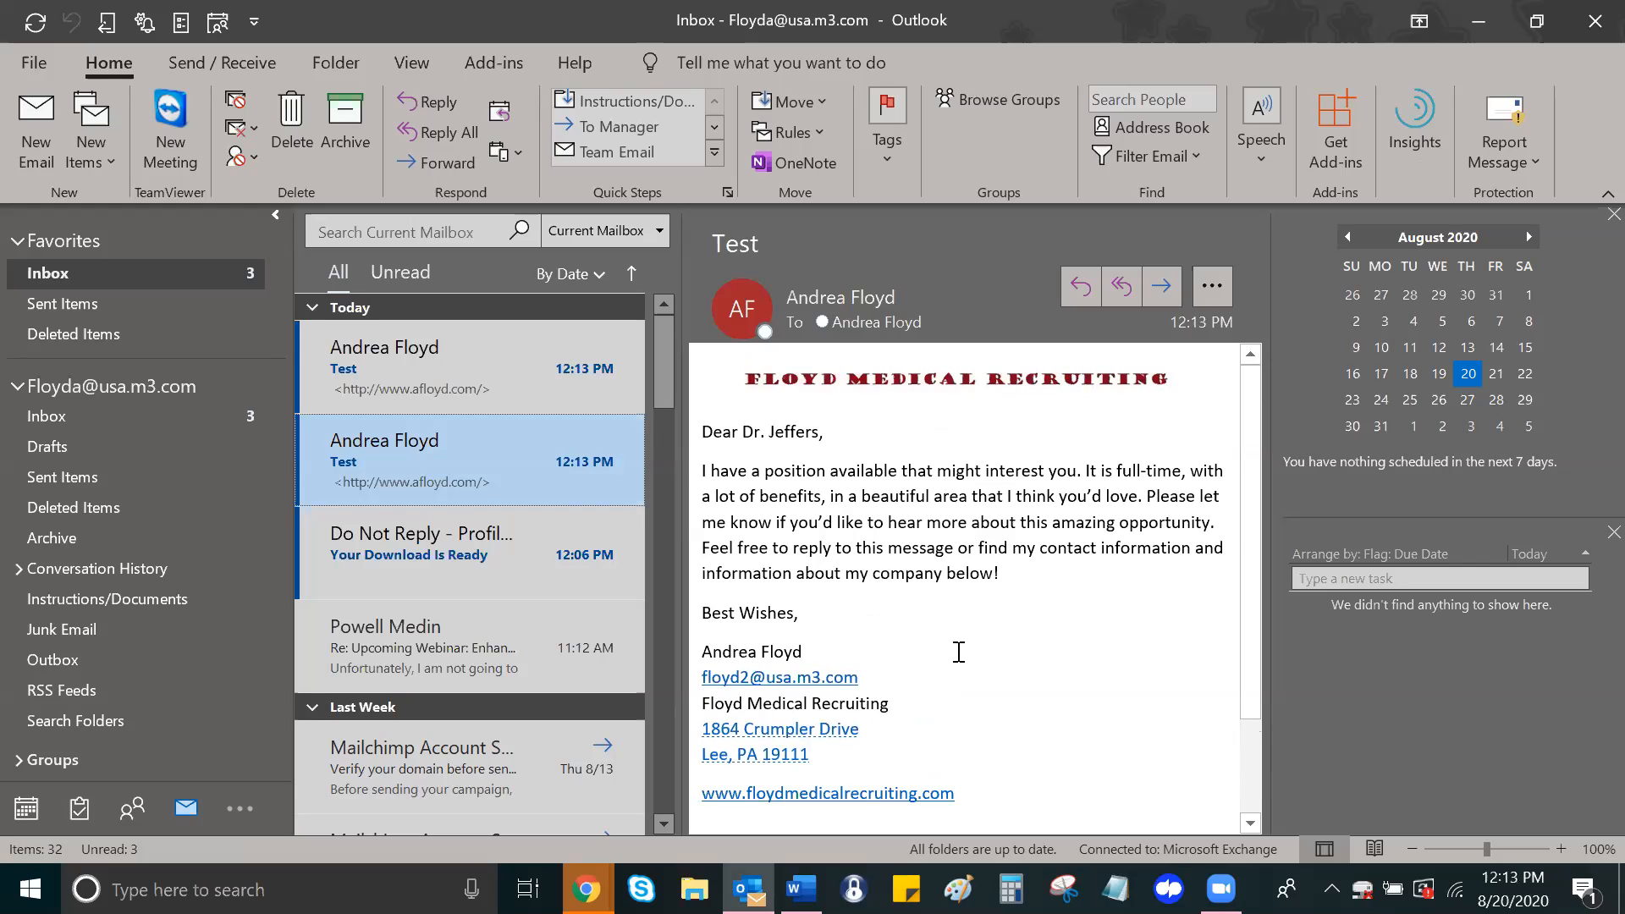
key("alt+Tab")
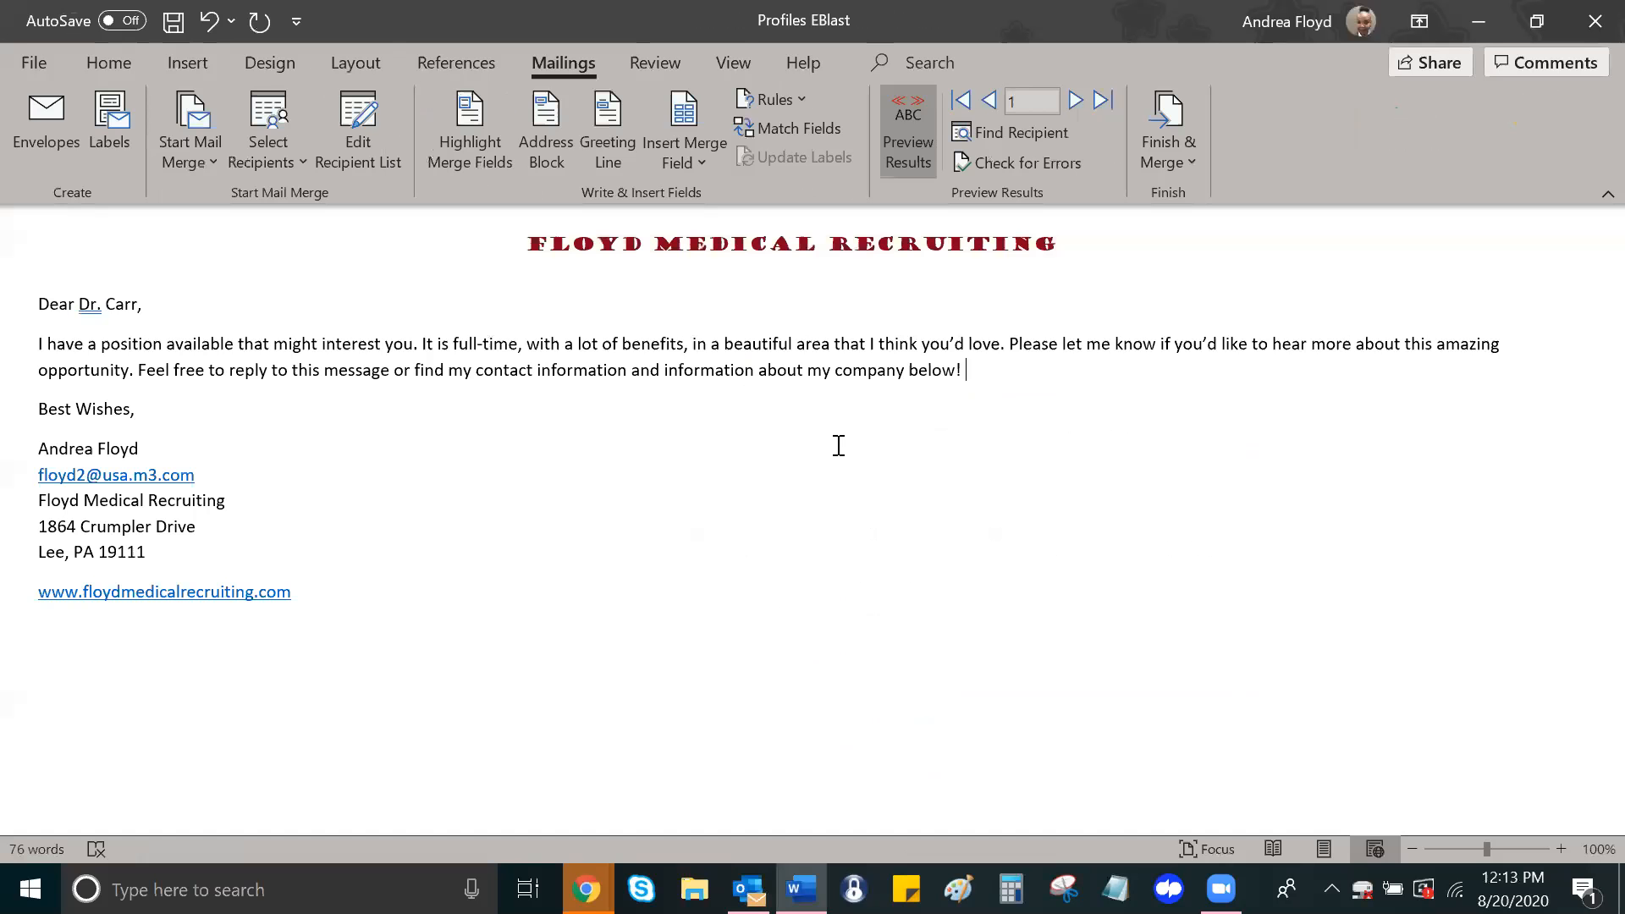
left_click(34, 62)
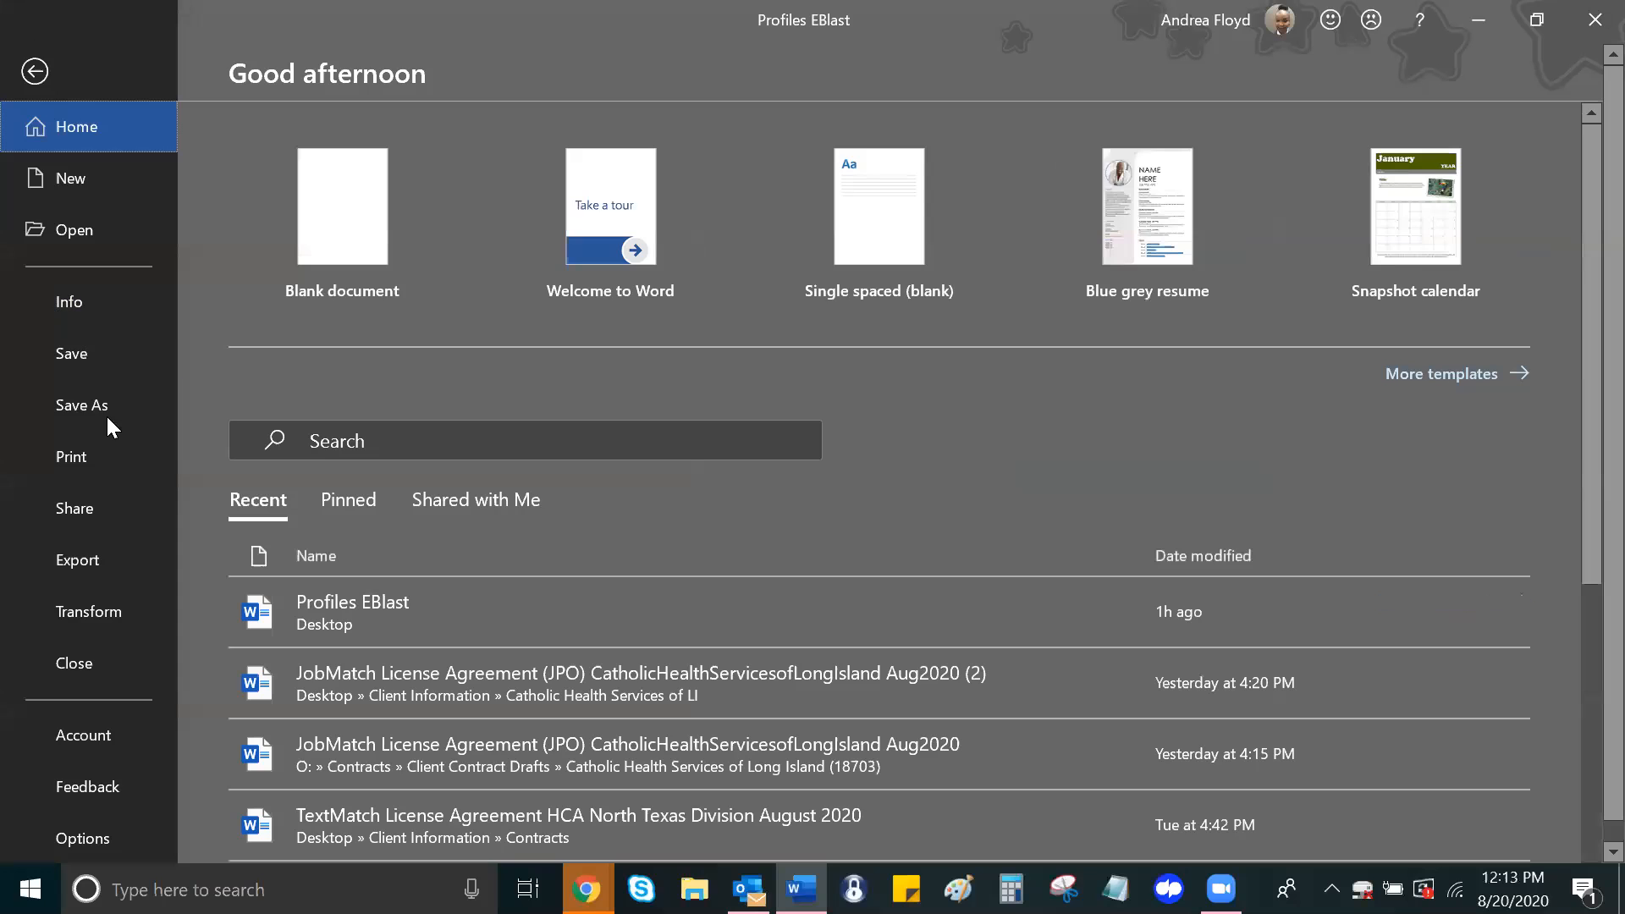
left_click(35, 88)
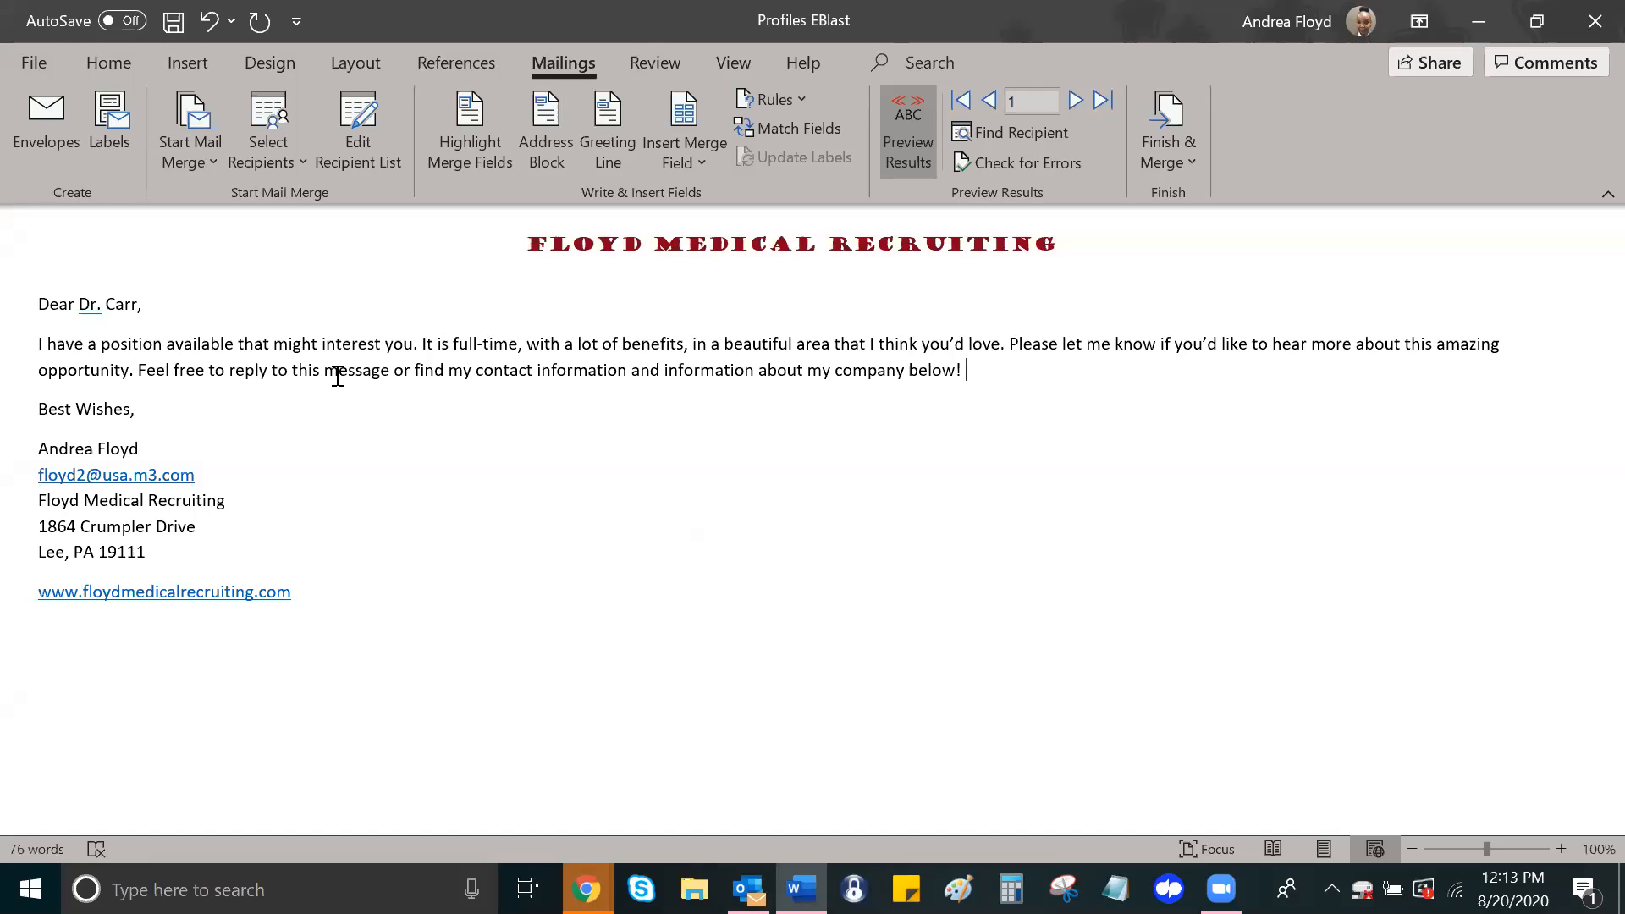
left_click(296, 152)
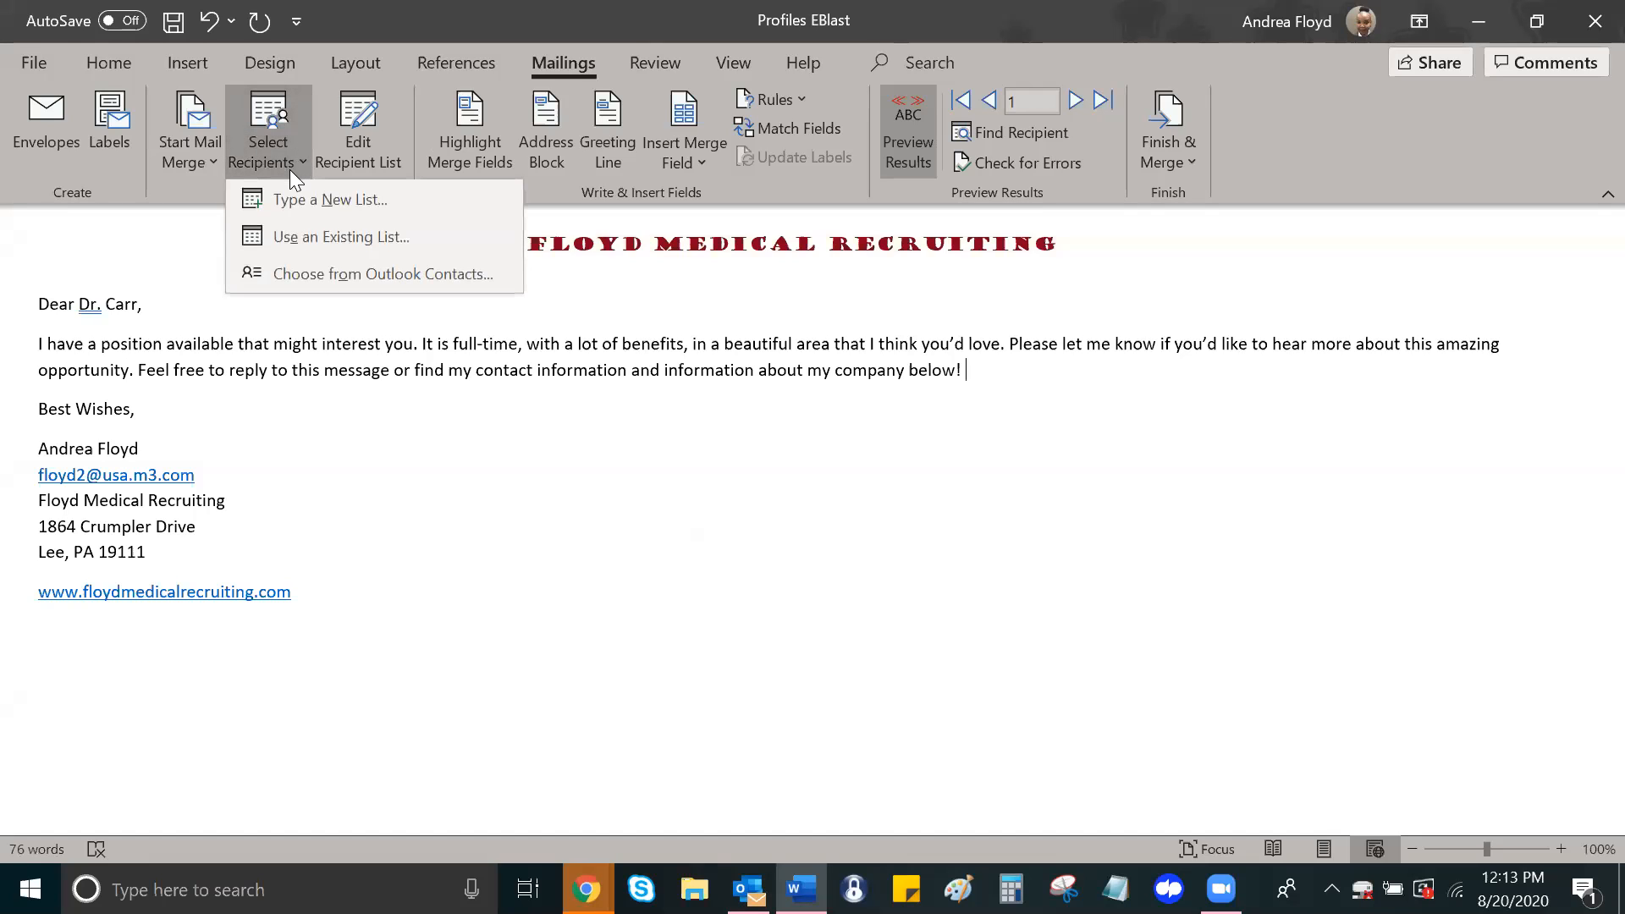
left_click(305, 236)
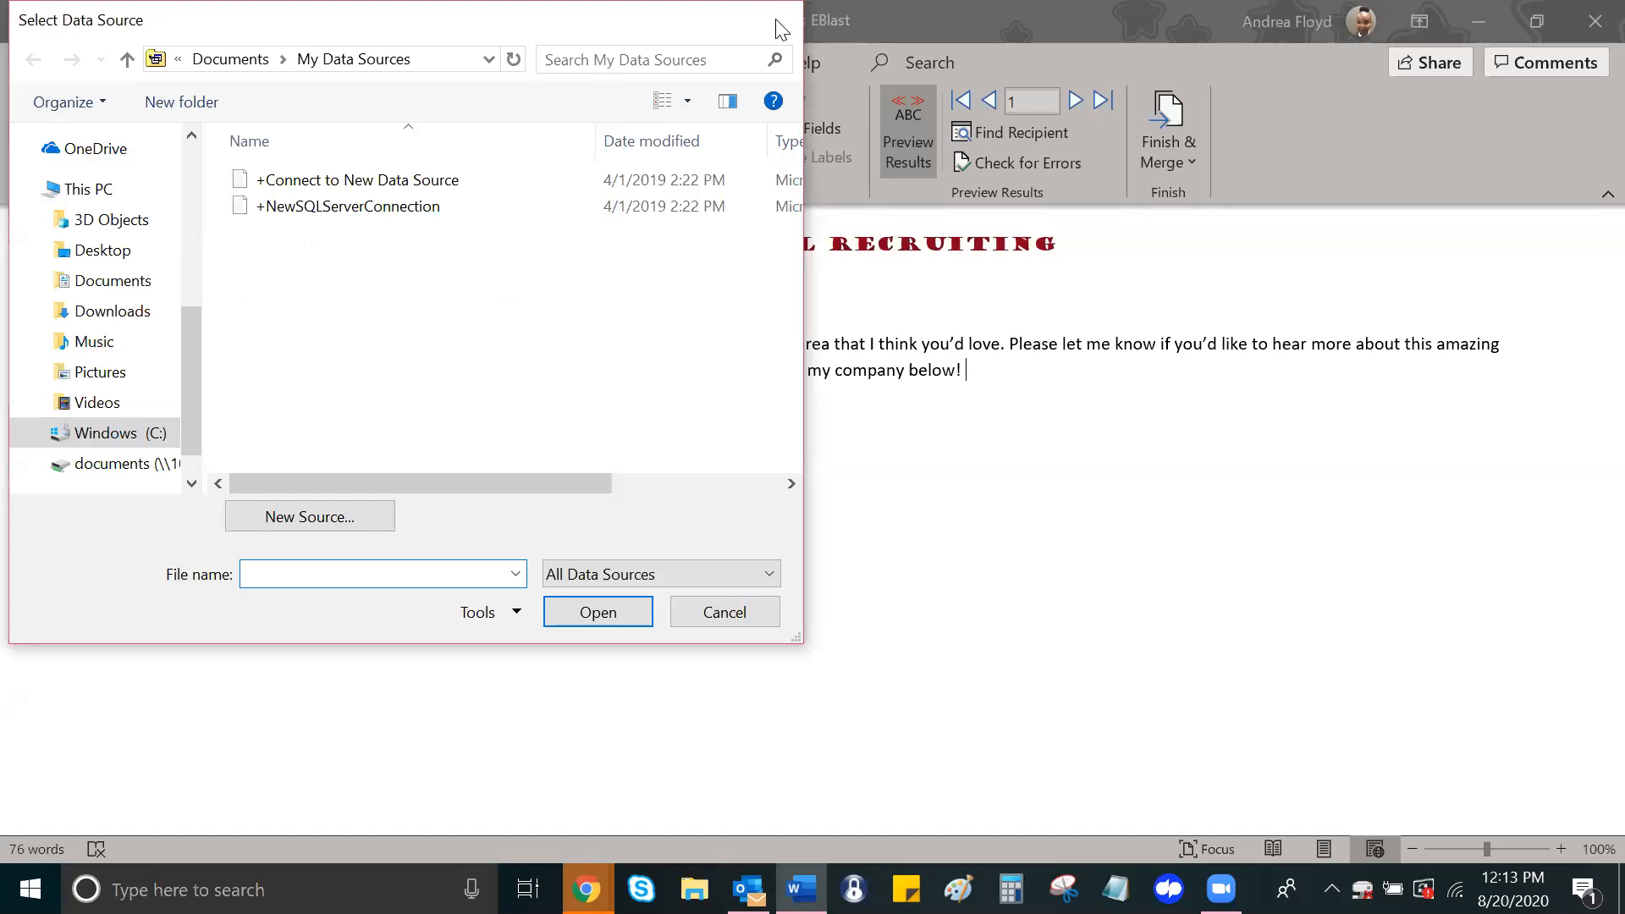
left_click(781, 25)
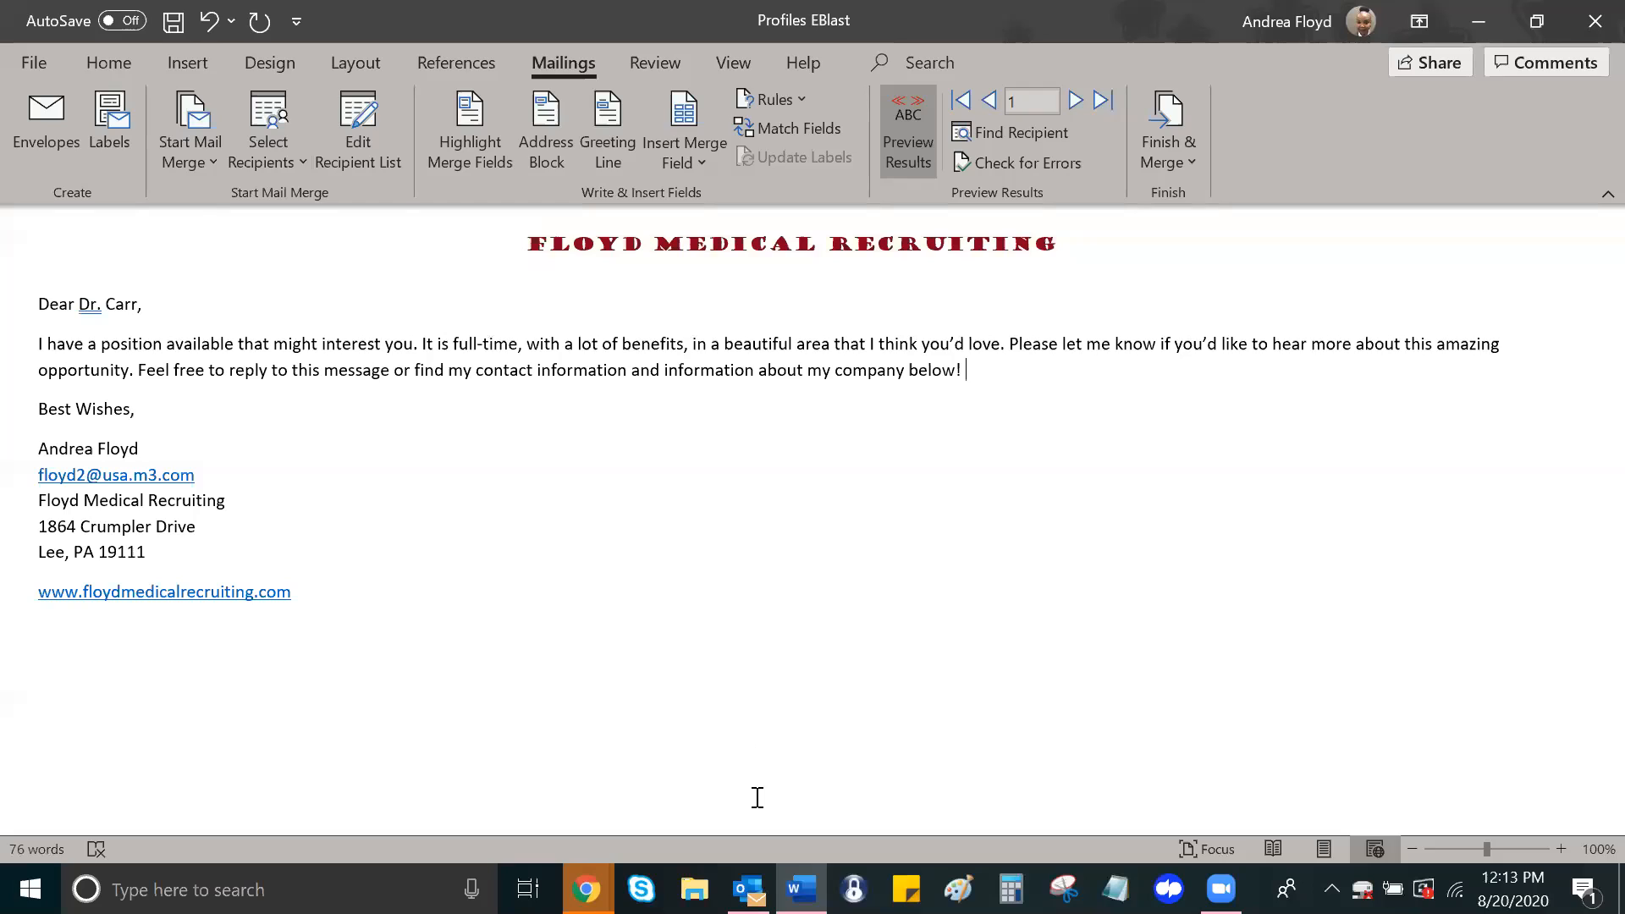
left_click(1377, 870)
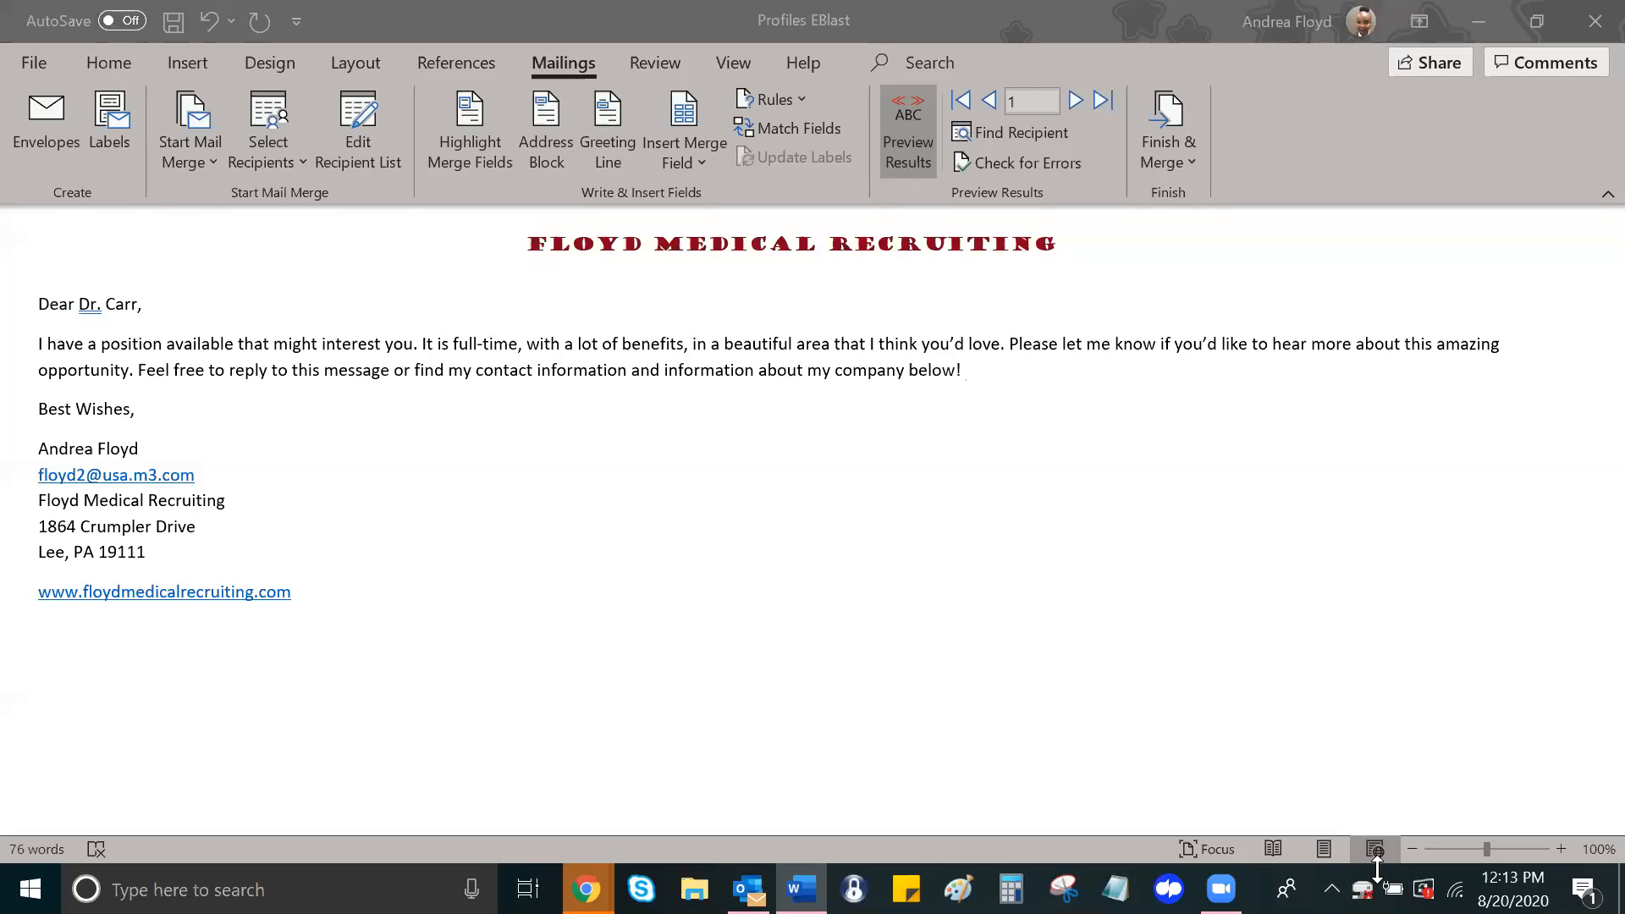